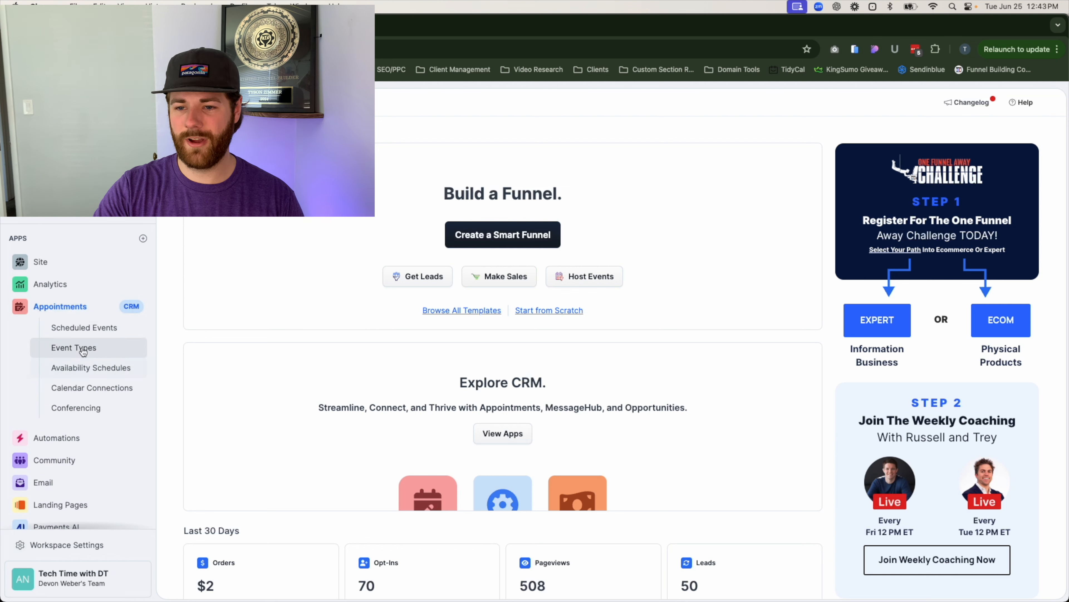
- Start a new one-on-one event type in Appointments and name it "one on one booking"
{"action": "left_click", "coordinate": [67, 353]}
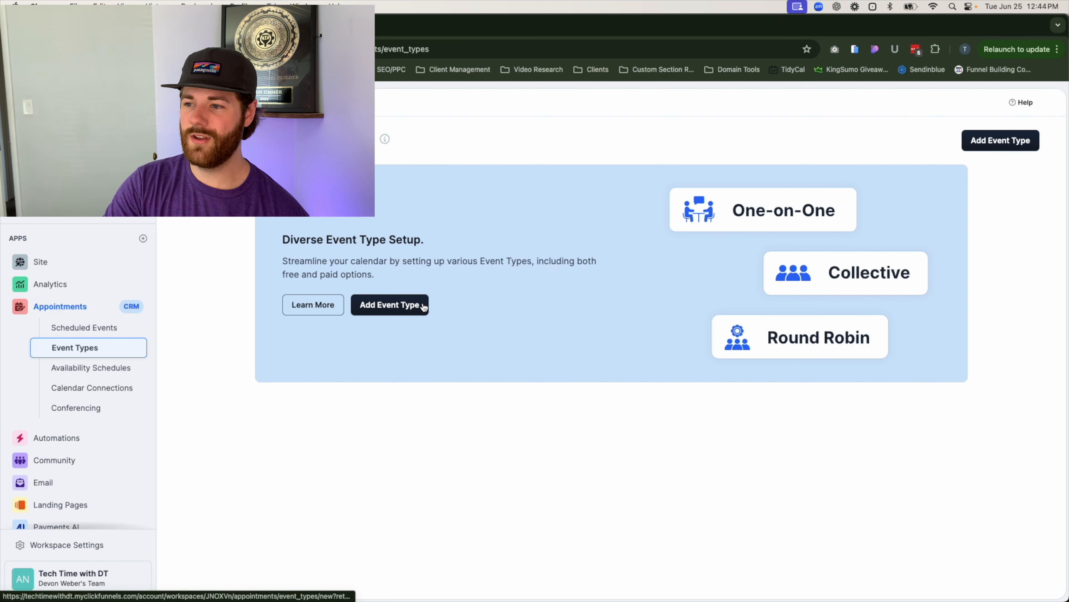
{"action": "left_click", "coordinate": [983, 140]}
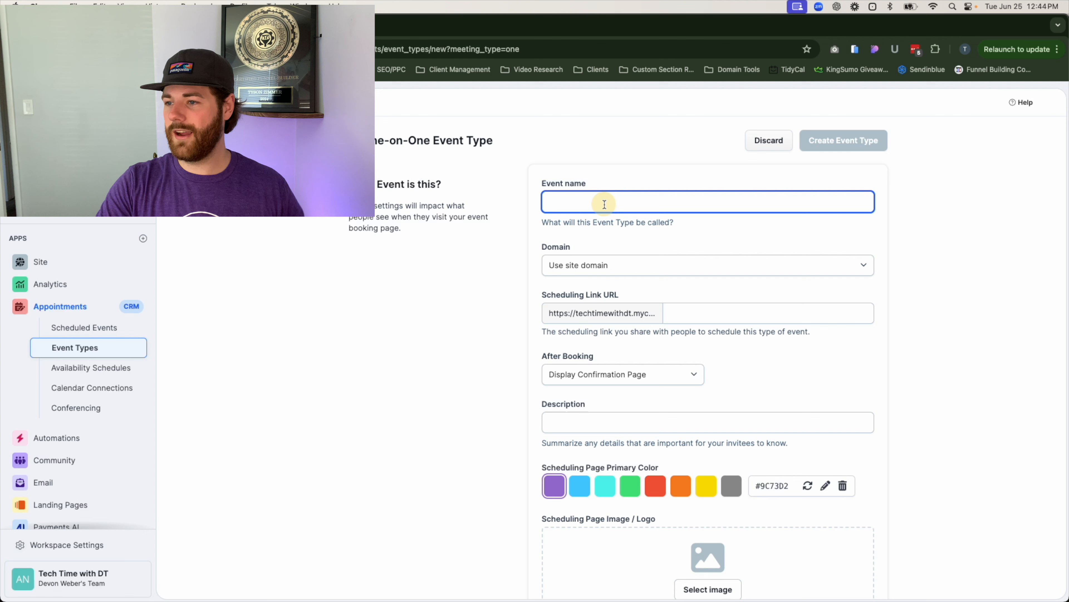
{"action": "type", "text": "one"}
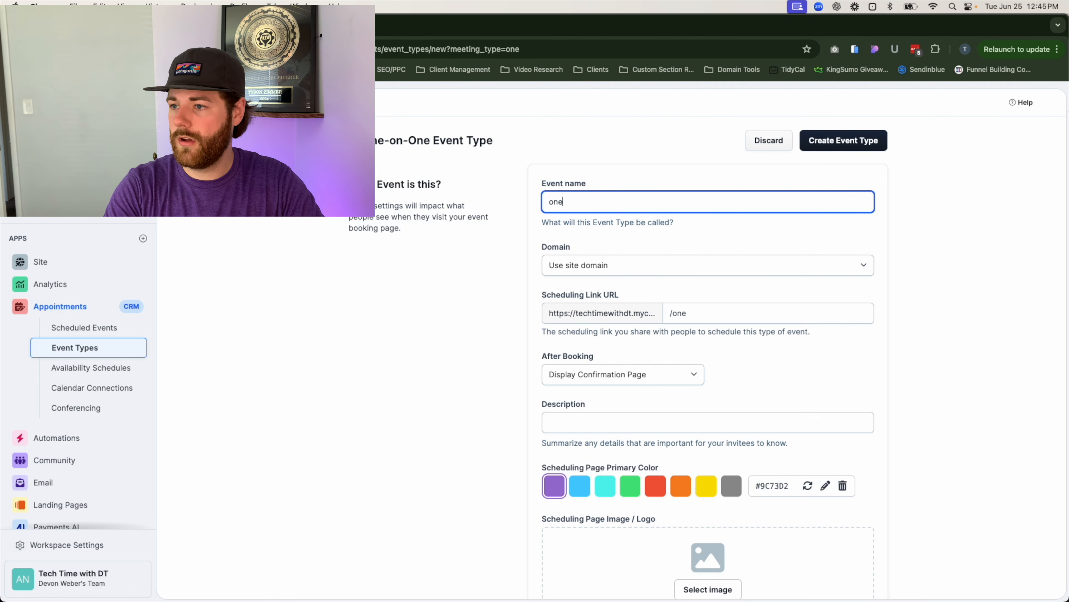
{"action": "type", "text": " on one bo"}
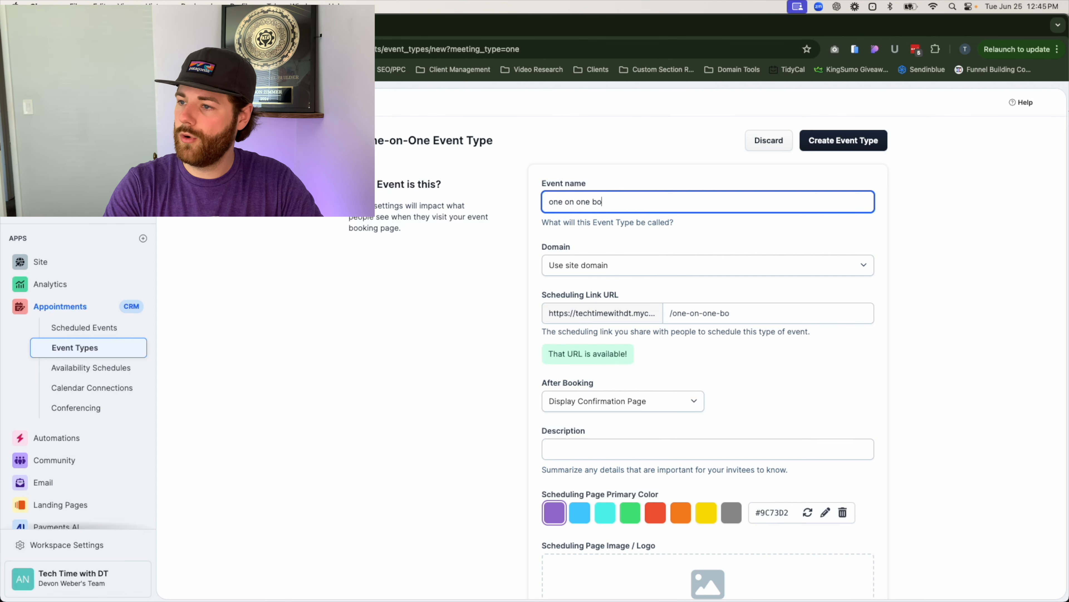
{"action": "type", "text": "ooking"}
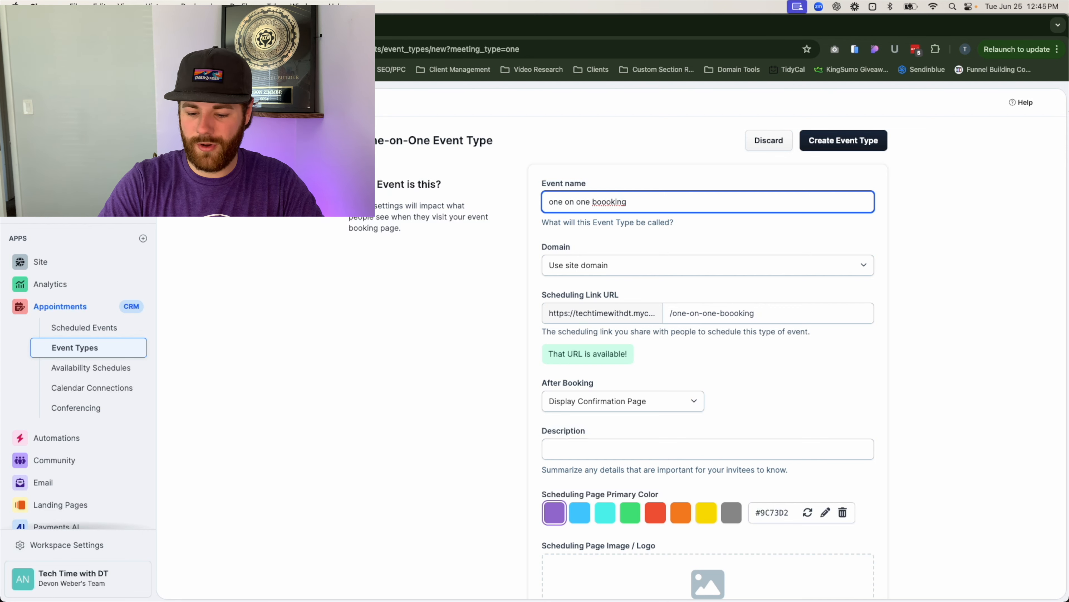
{"action": "key", "text": "BackSpace"}
{"action": "left_click", "coordinate": [510, 266]}
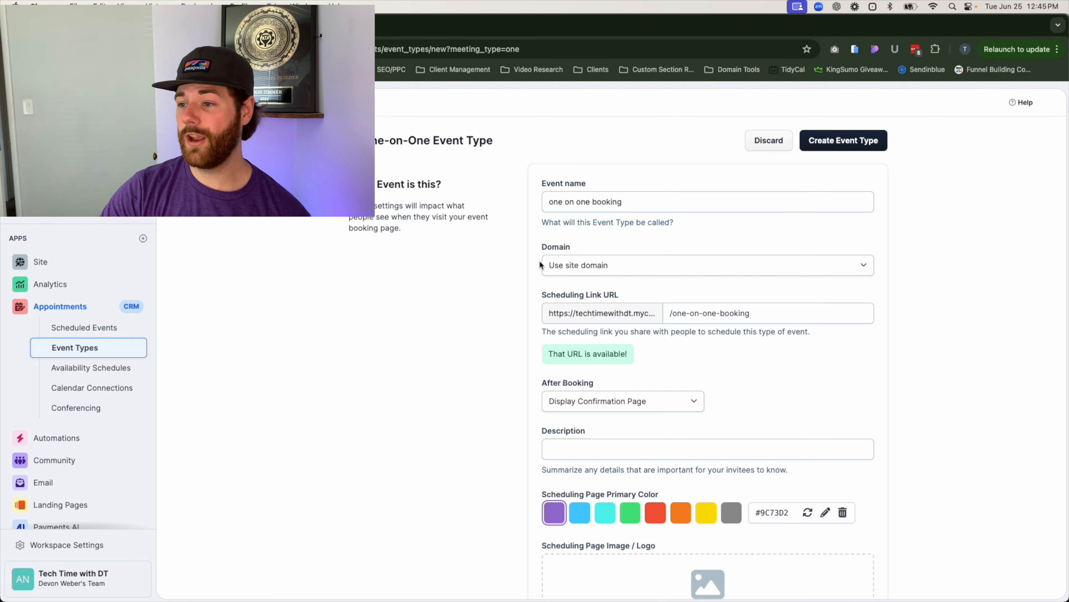
{"action": "left_click", "coordinate": [595, 270]}
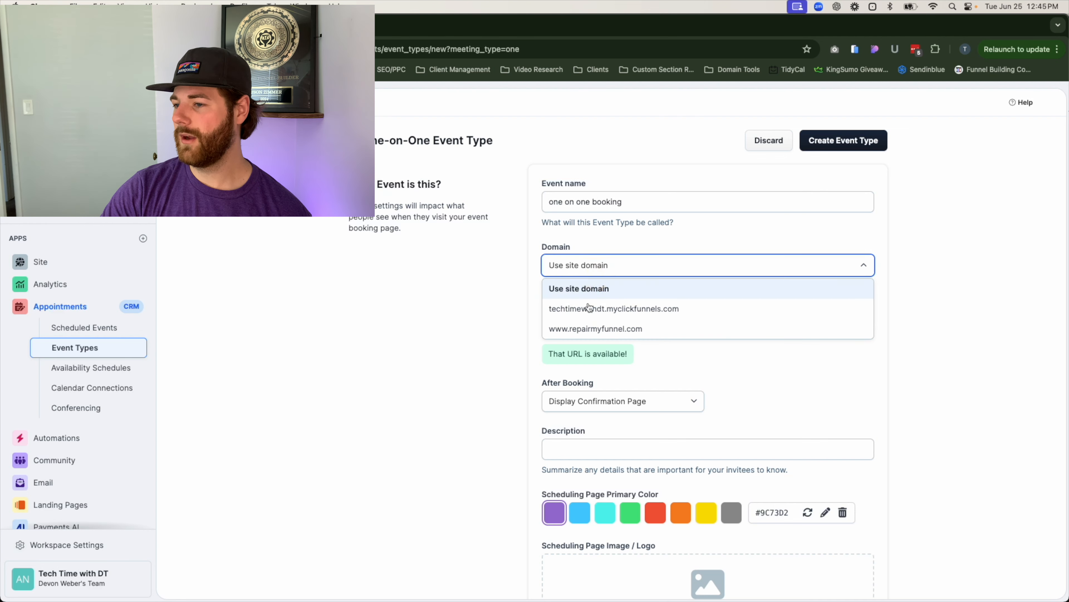
{"action": "left_click", "coordinate": [747, 338]}
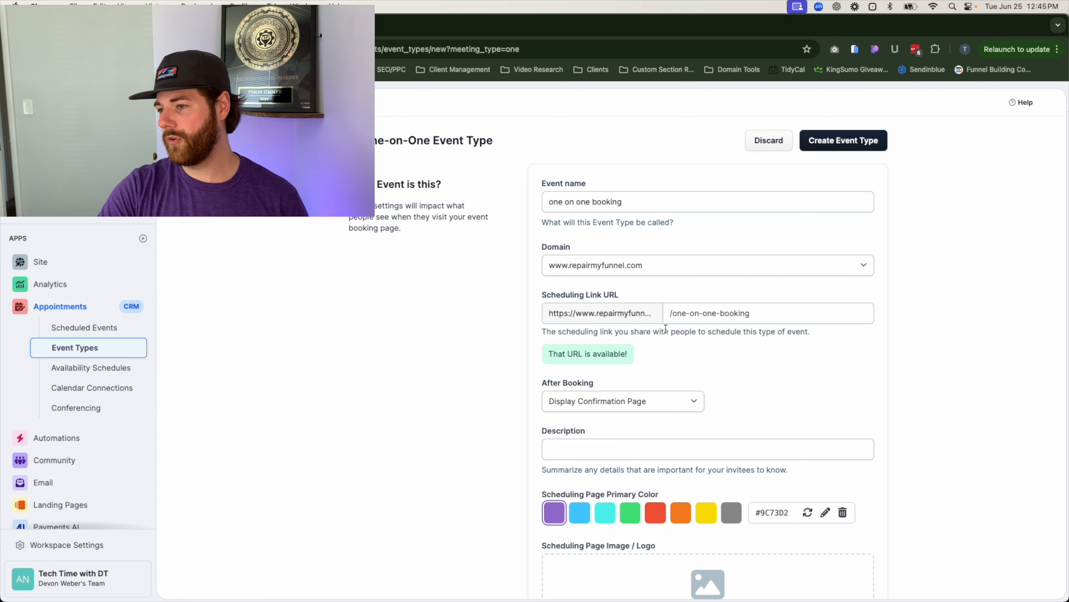
{"action": "left_click", "coordinate": [756, 314]}
{"action": "key", "text": "BackSpace"}
{"action": "key", "text": "BackSpace"}
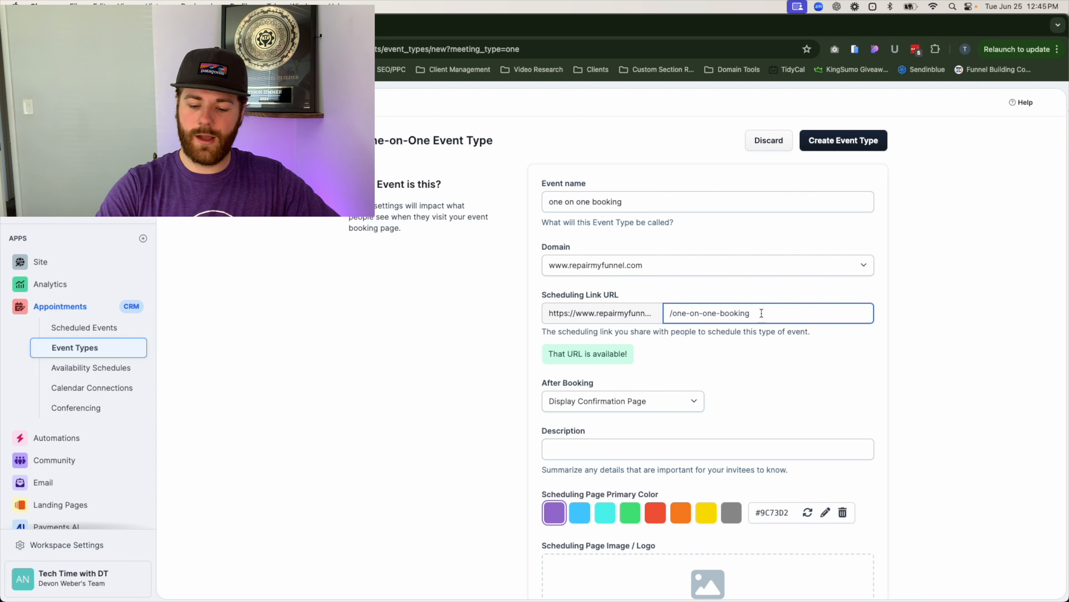
{"action": "key", "text": "BackSpace"}
{"action": "key", "text": "BackSpace"}
{"action": "key", "text": "BackSpace"}
{"action": "key", "text": "BackSpace"}
{"action": "key", "text": "BackSpace"}
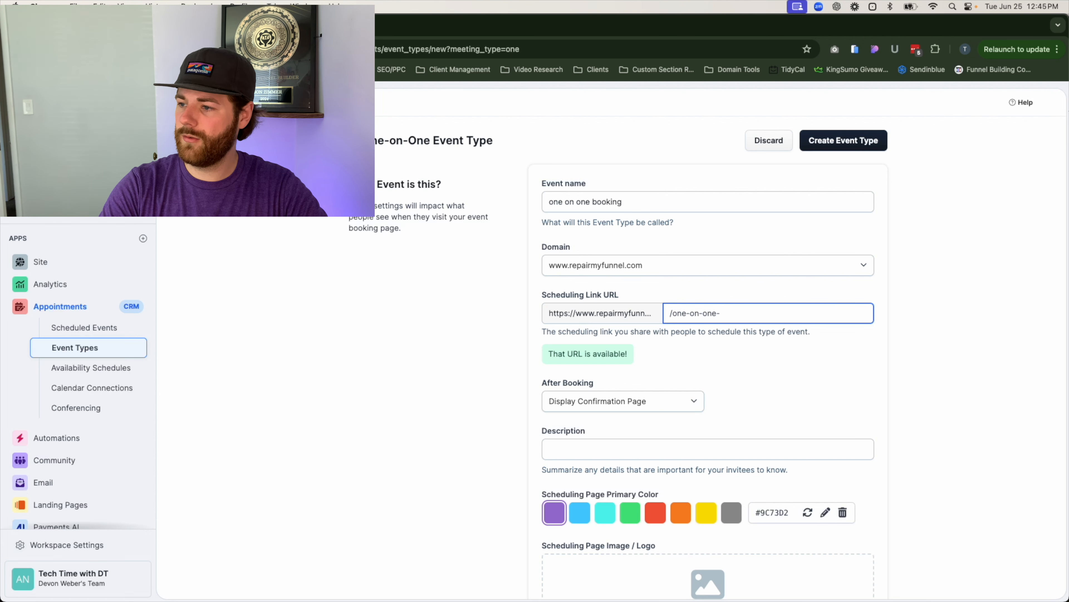
{"action": "left_click", "coordinate": [930, 324]}
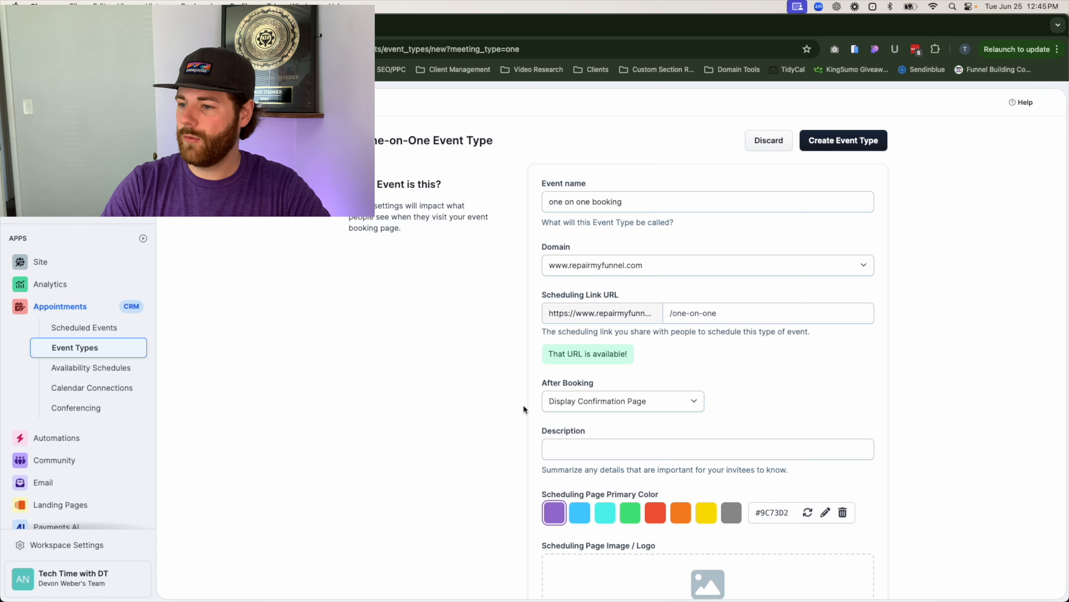
- Try the after-booking redirects to a funnel, a page and a custom URL, and return the setting to Display Confirmation Page
{"action": "scroll", "coordinate": [523, 405], "scroll_direction": "down", "scroll_amount": 3}
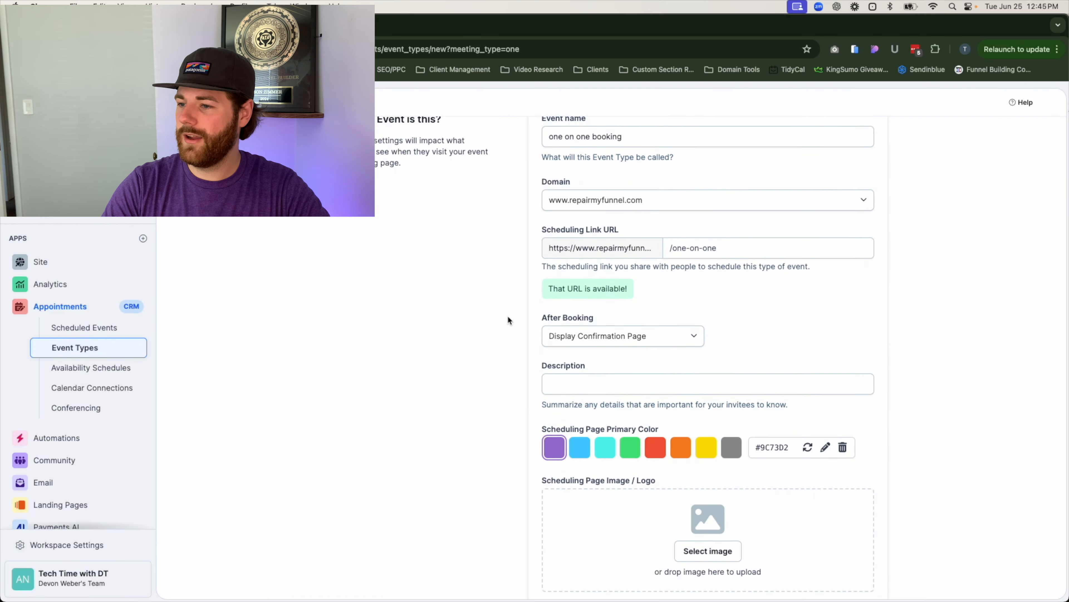
{"action": "scroll", "coordinate": [508, 315], "scroll_direction": "down", "scroll_amount": 3}
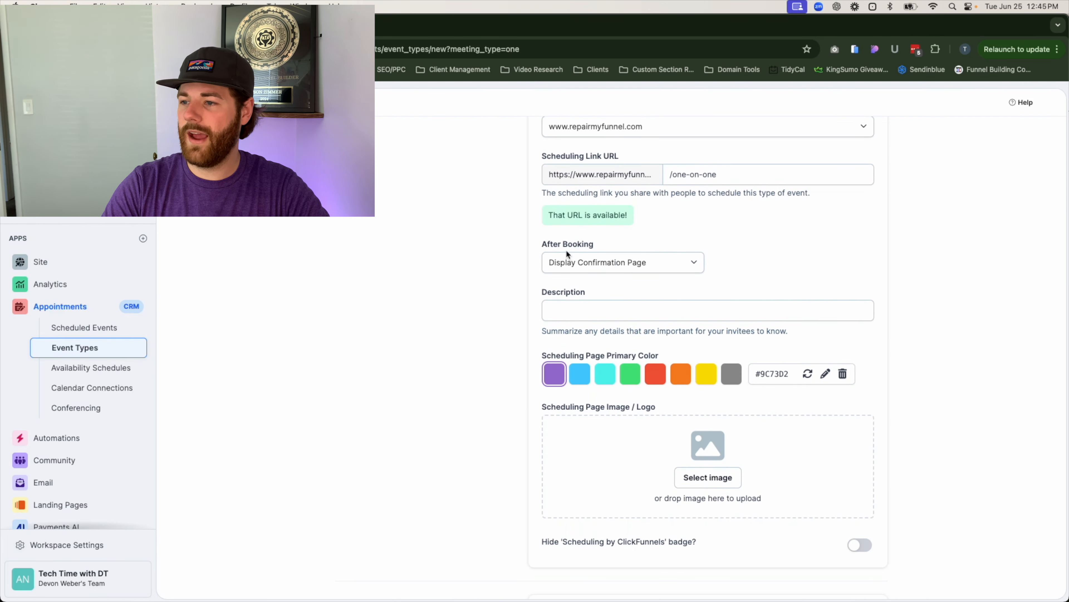
{"action": "left_click", "coordinate": [692, 249]}
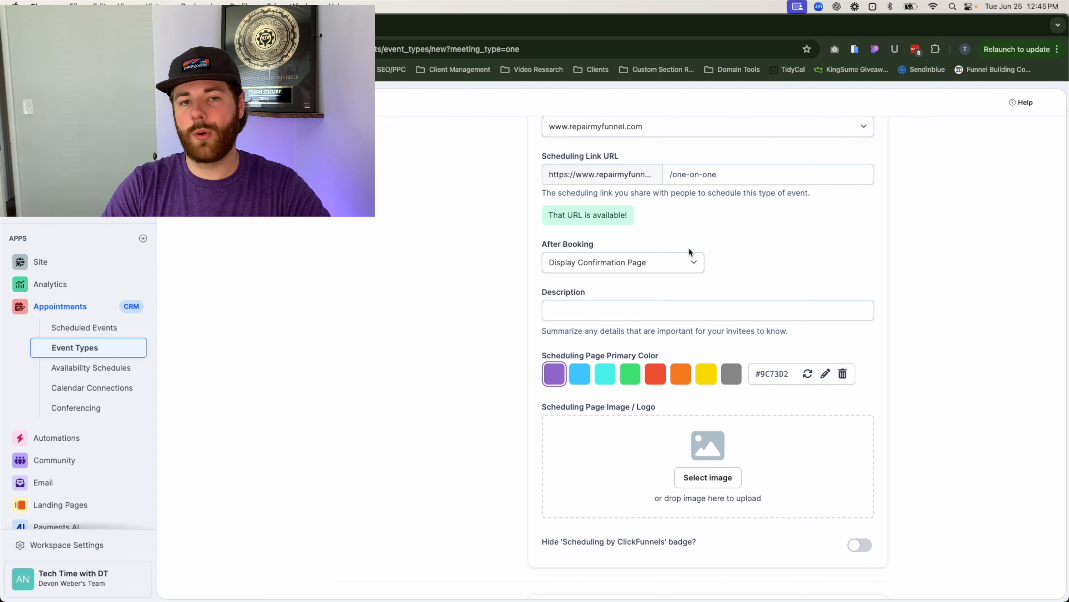
{"action": "scroll", "coordinate": [689, 247], "scroll_direction": "down", "scroll_amount": 1}
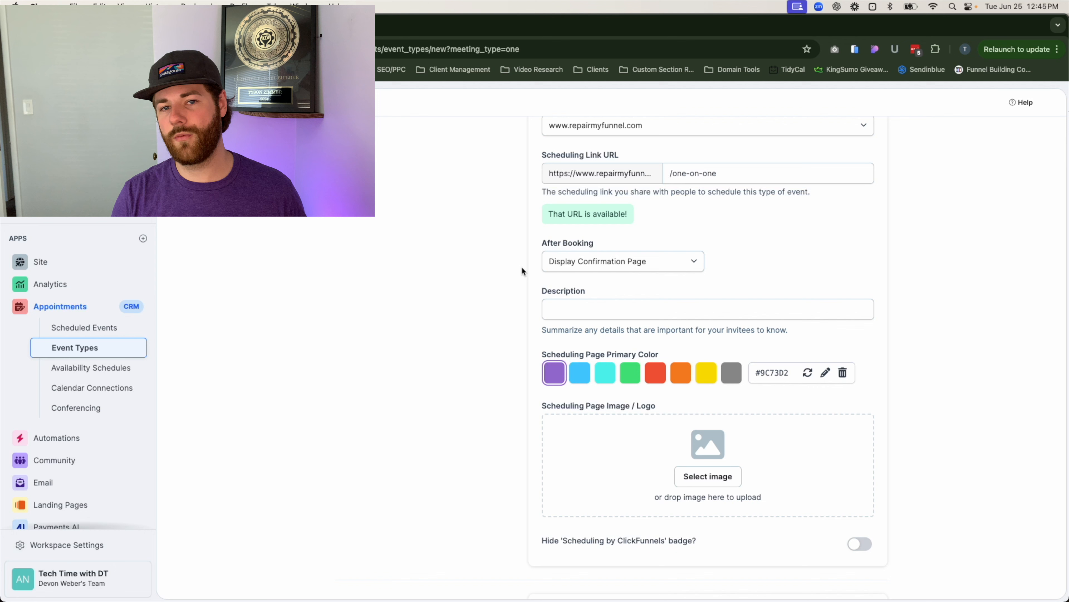
{"action": "left_click", "coordinate": [583, 263]}
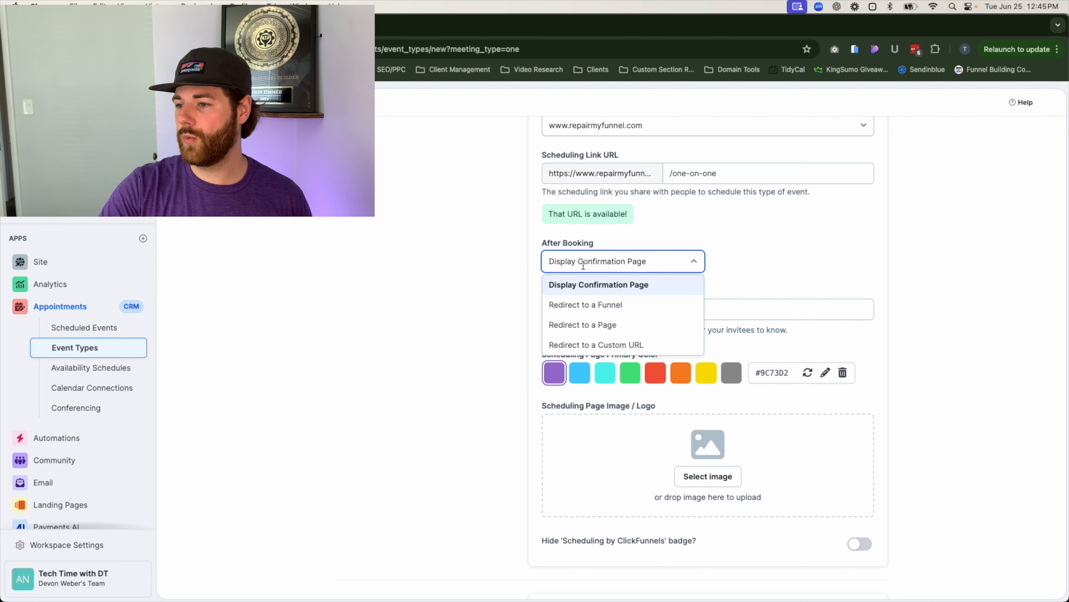
{"action": "left_click", "coordinate": [574, 305]}
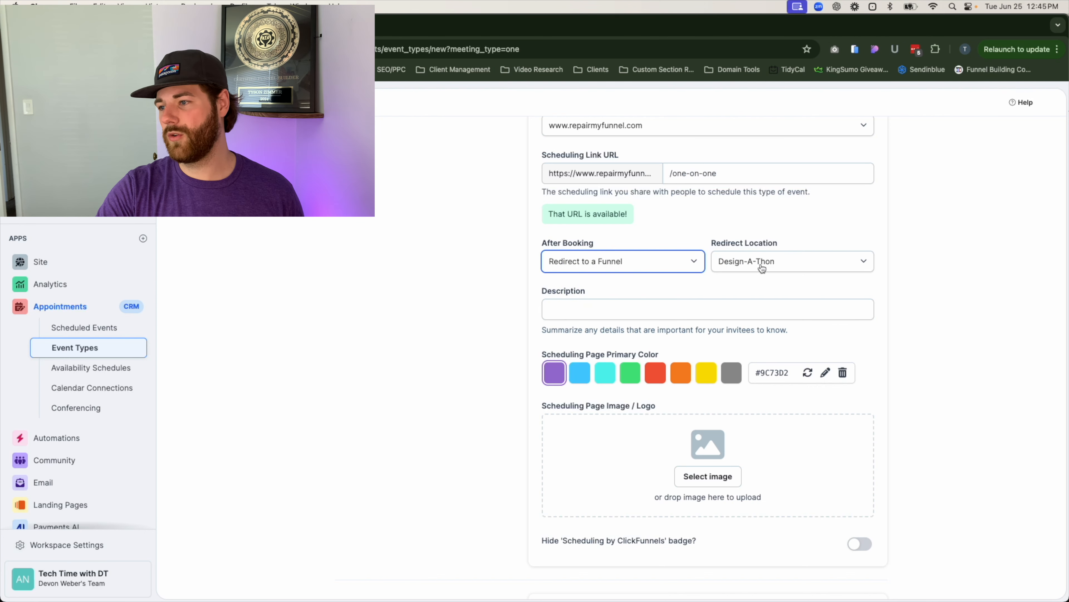
{"action": "left_click", "coordinate": [729, 263]}
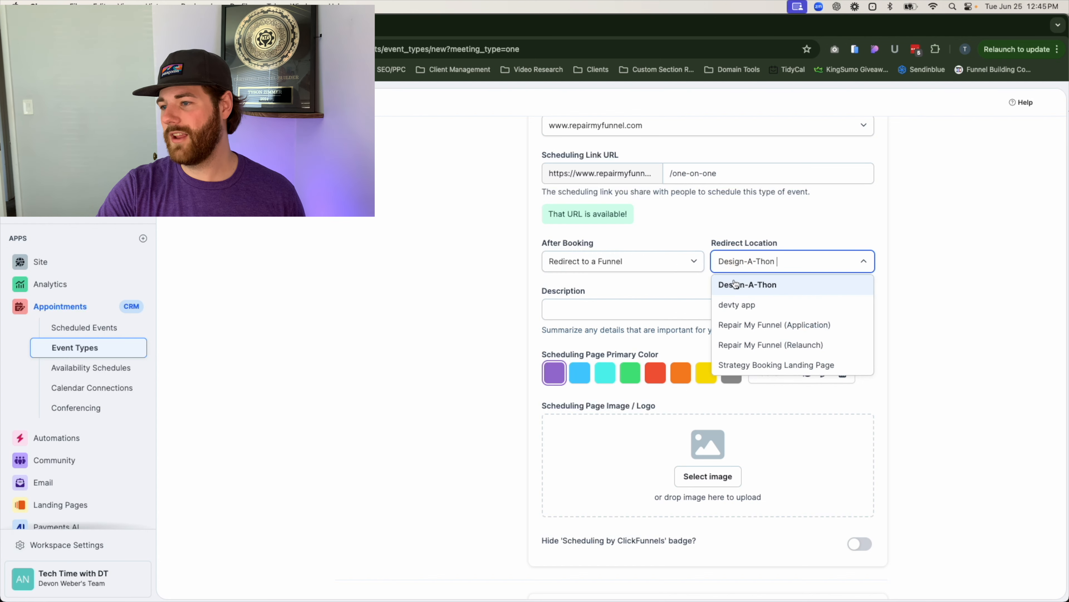
{"action": "left_click", "coordinate": [602, 261]}
{"action": "left_click", "coordinate": [614, 331]}
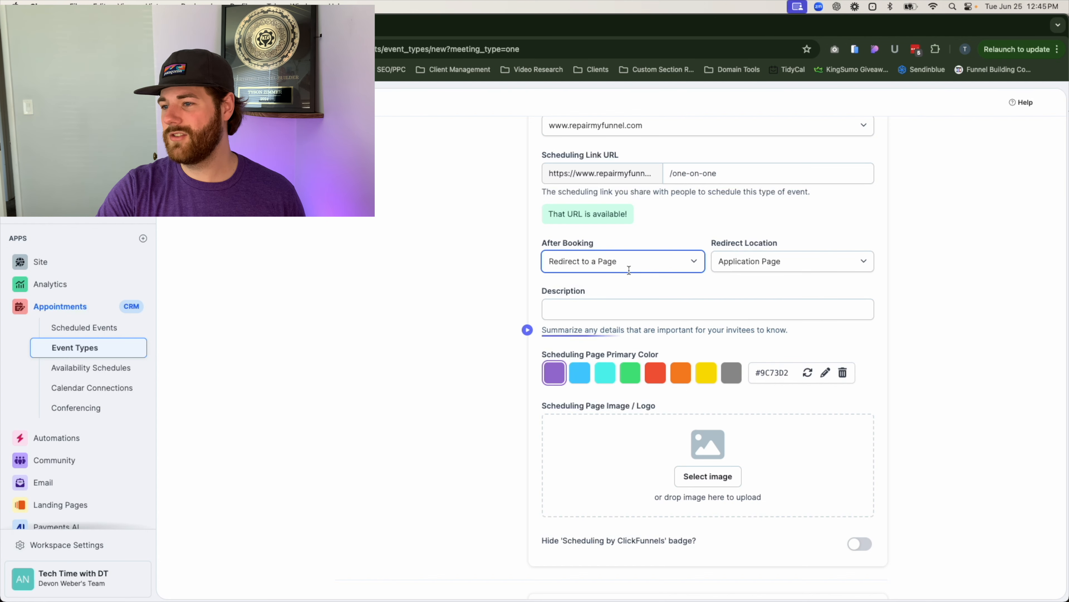
{"action": "left_click", "coordinate": [623, 261]}
{"action": "left_click", "coordinate": [613, 346]}
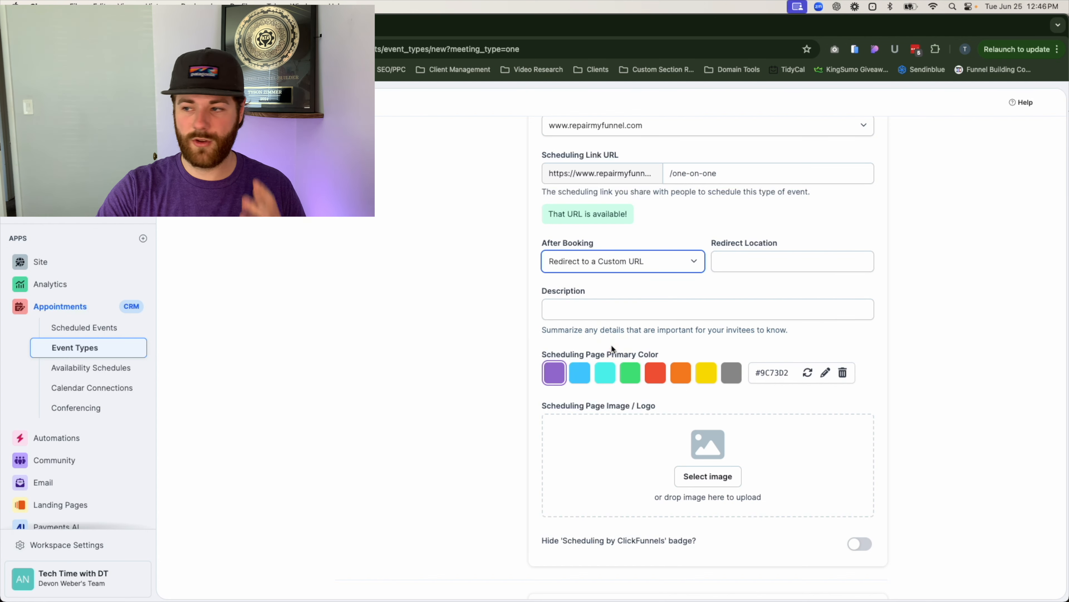
{"action": "scroll", "coordinate": [674, 261], "scroll_direction": "down", "scroll_amount": 1}
{"action": "left_click", "coordinate": [670, 268]}
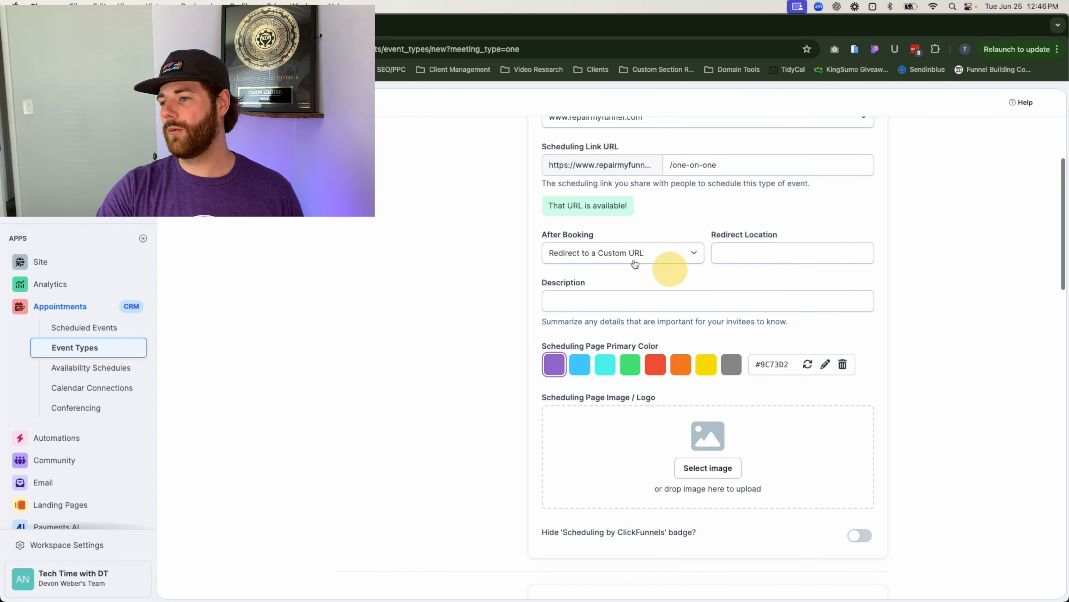
{"action": "left_click", "coordinate": [632, 258]}
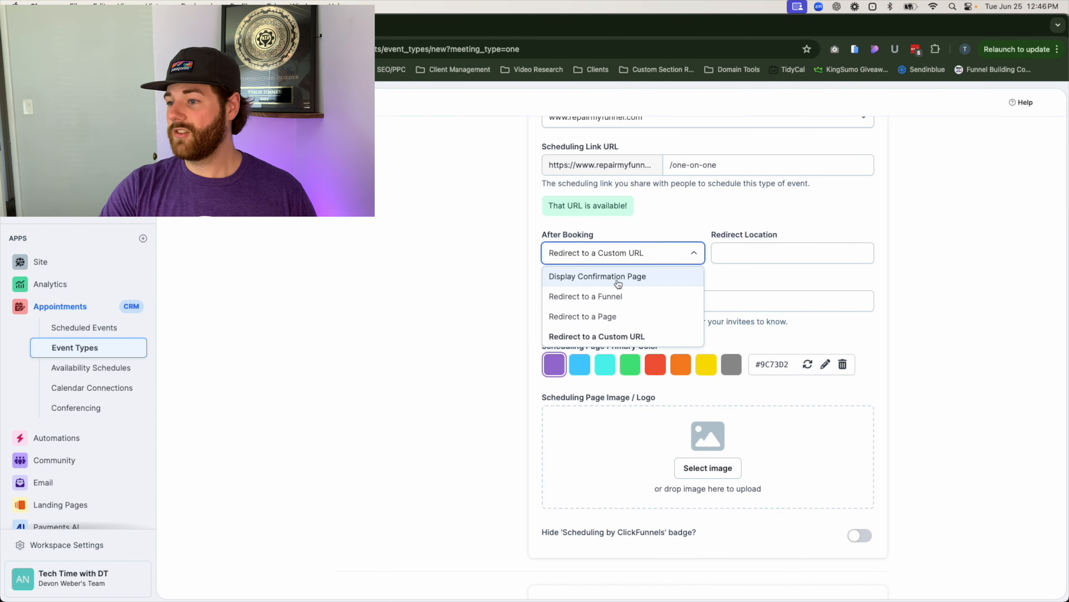
{"action": "left_click", "coordinate": [589, 276]}
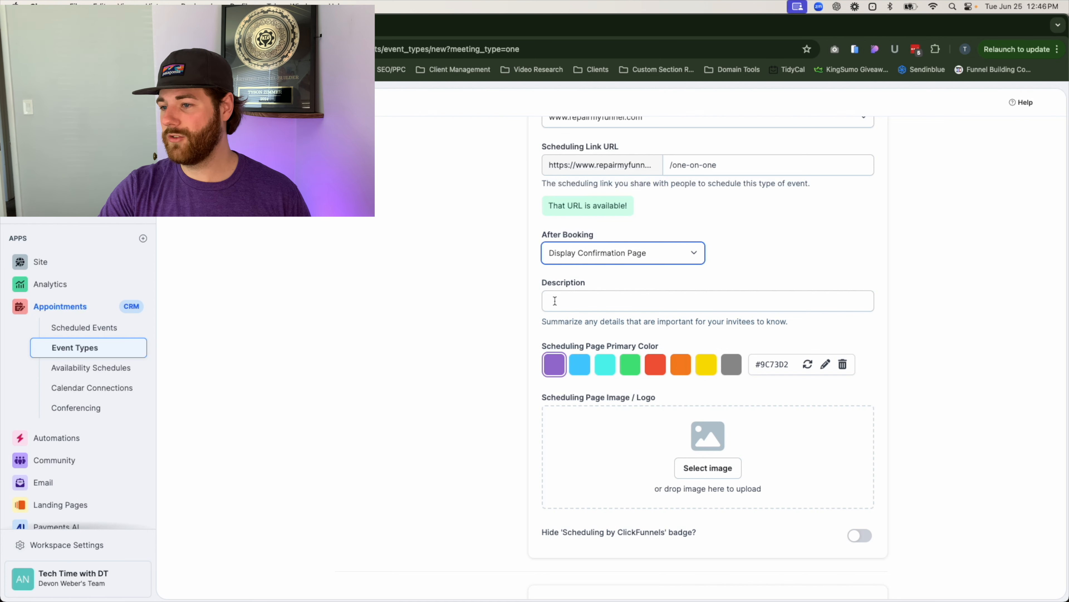
- Enter the event description "This is going to be a one on one deep dive where we help level up your business"
{"action": "left_click", "coordinate": [604, 301]}
{"action": "left_click", "coordinate": [496, 284]}
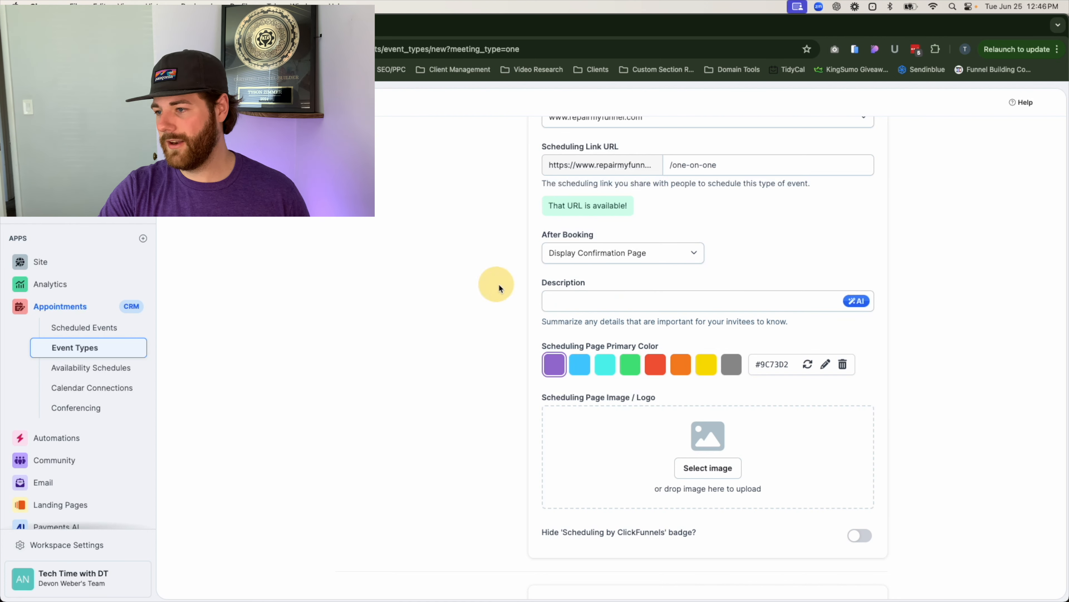
{"action": "left_click", "coordinate": [667, 294]}
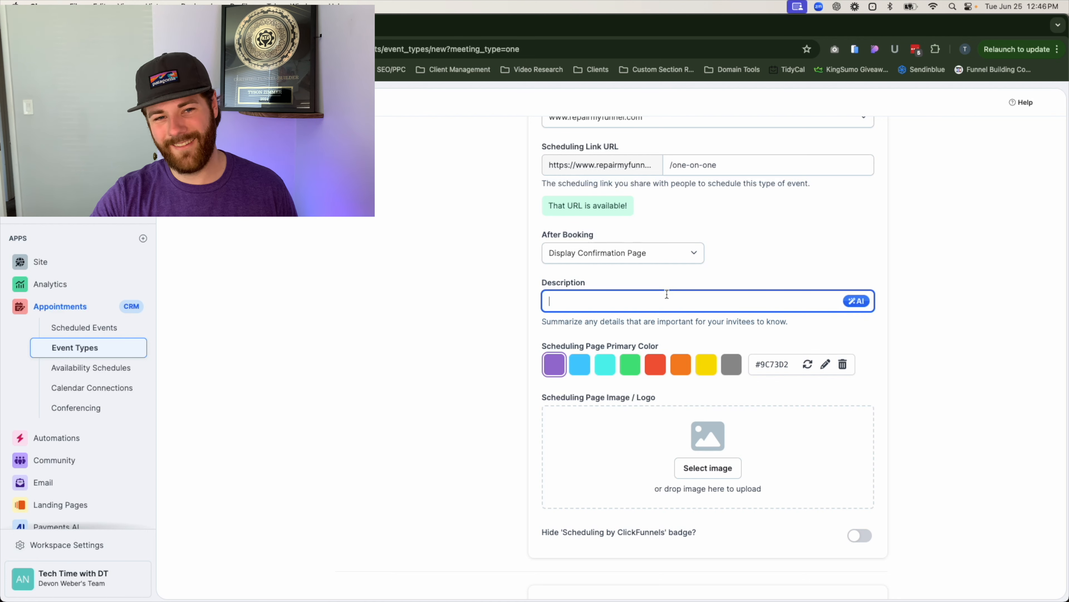
{"action": "type", "text": "T"}
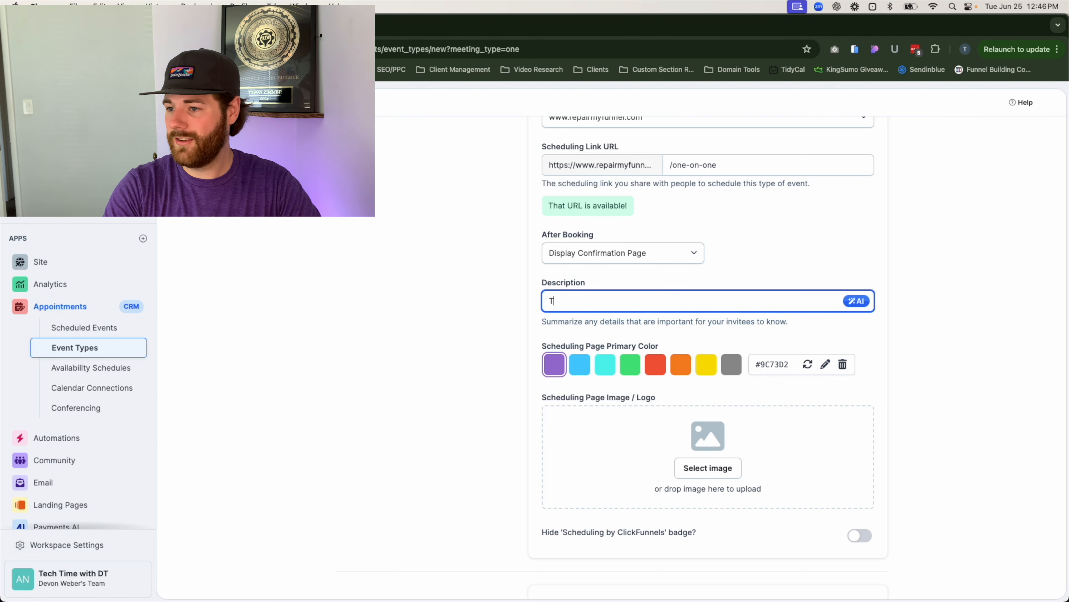
{"action": "type", "text": "his is going to be a"}
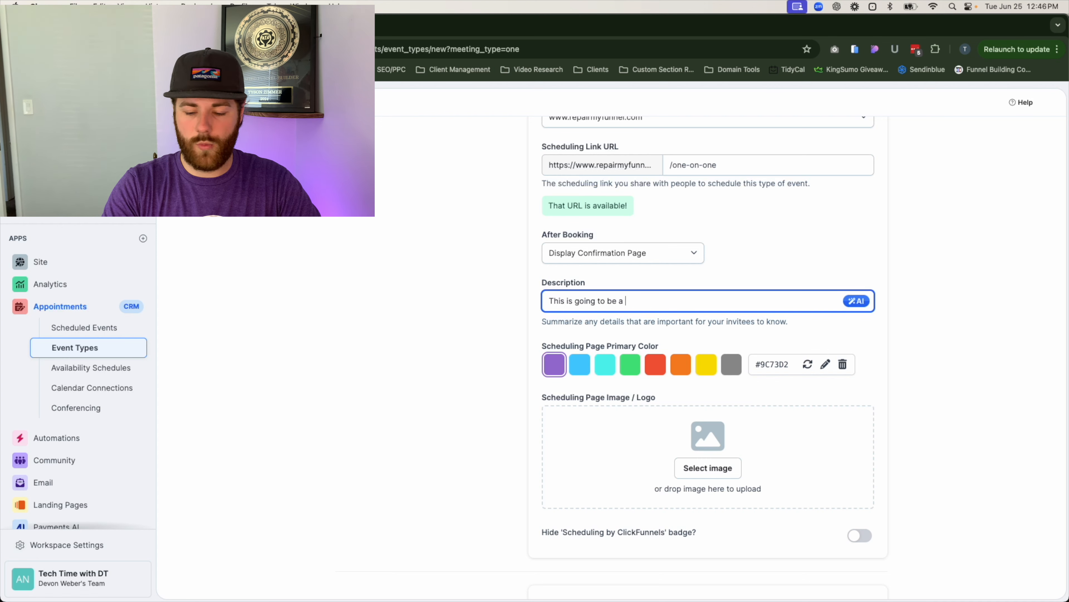
{"action": "type", "text": " one on one"}
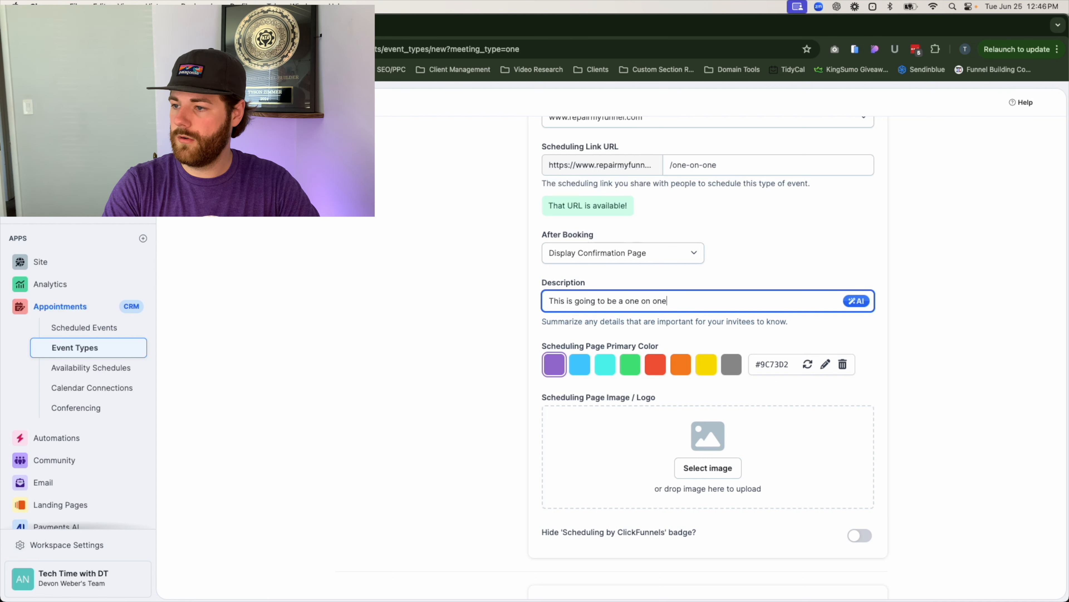
{"action": "type", "text": " deep dive where we"}
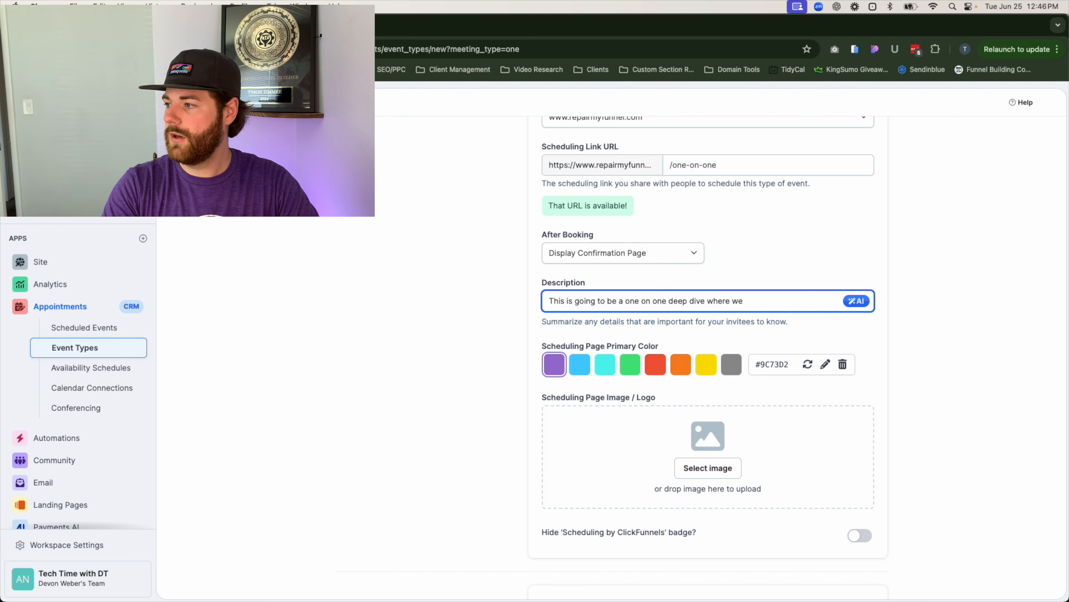
{"action": "type", "text": " help "}
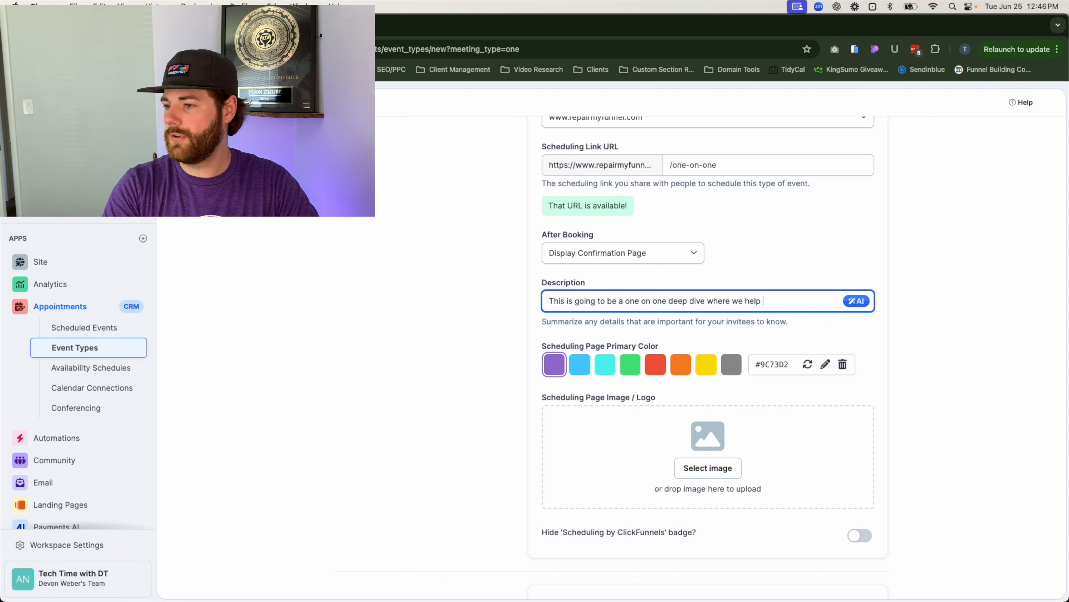
{"action": "type", "text": "level up your bu"}
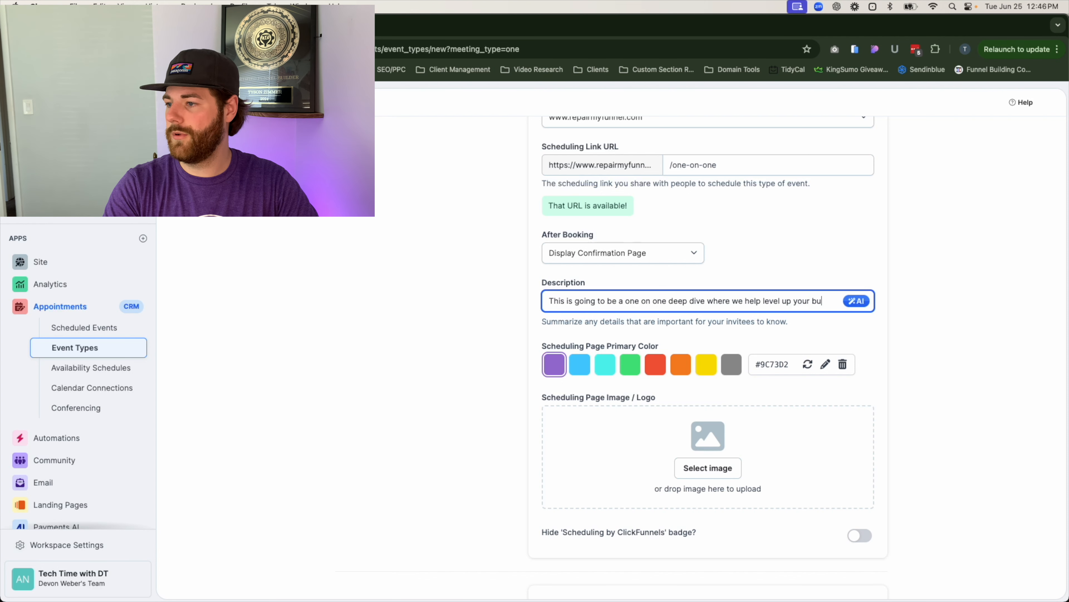
{"action": "type", "text": "siness"}
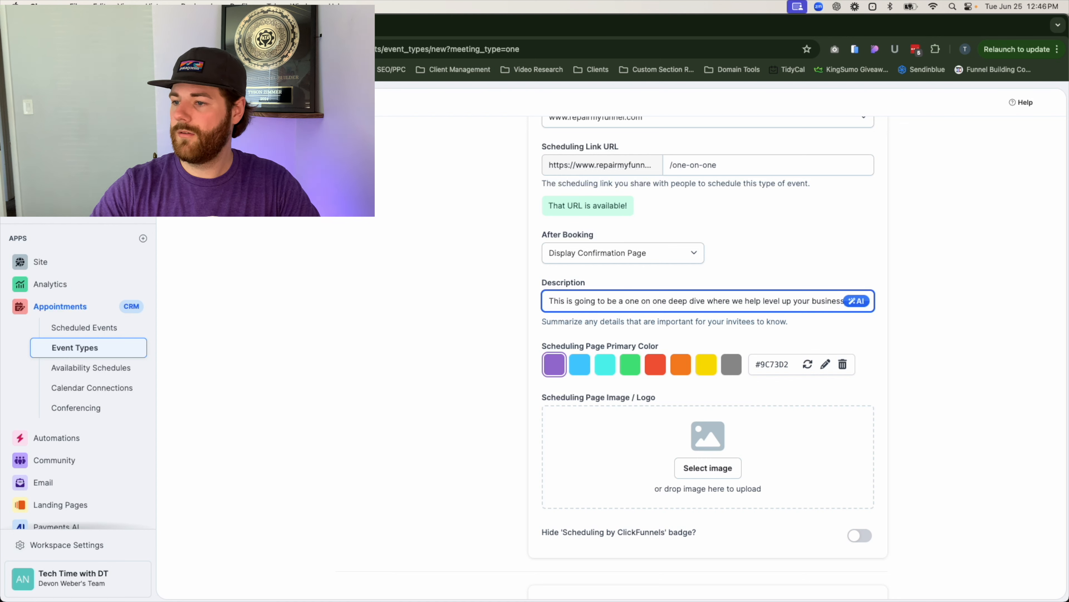
{"action": "left_click", "coordinate": [560, 336]}
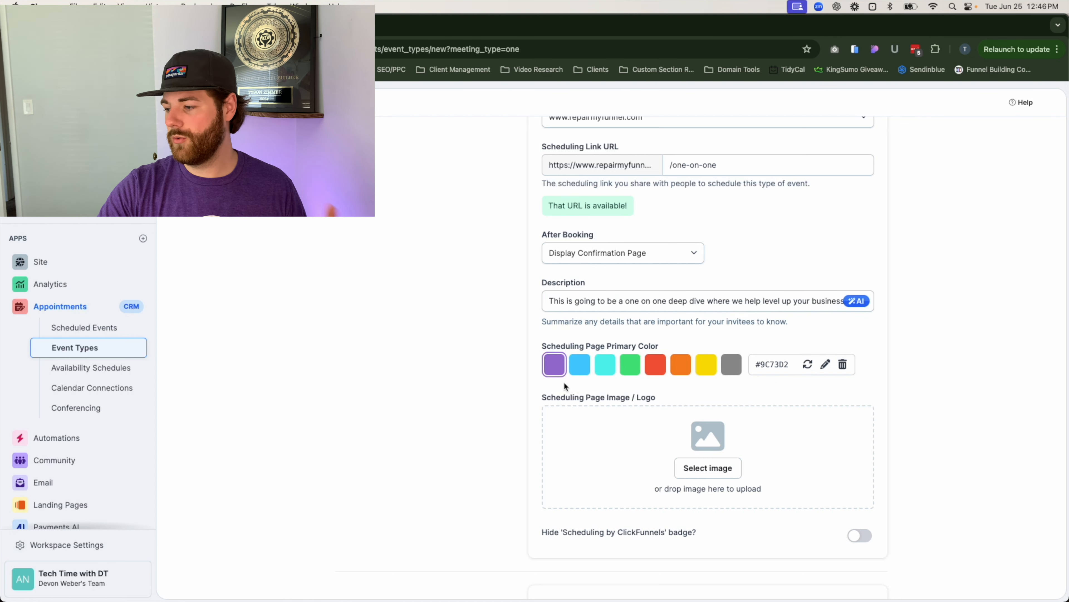
- Set the scheduling page's primary color to the light blue swatch, #48CDFE
{"action": "left_click", "coordinate": [580, 369]}
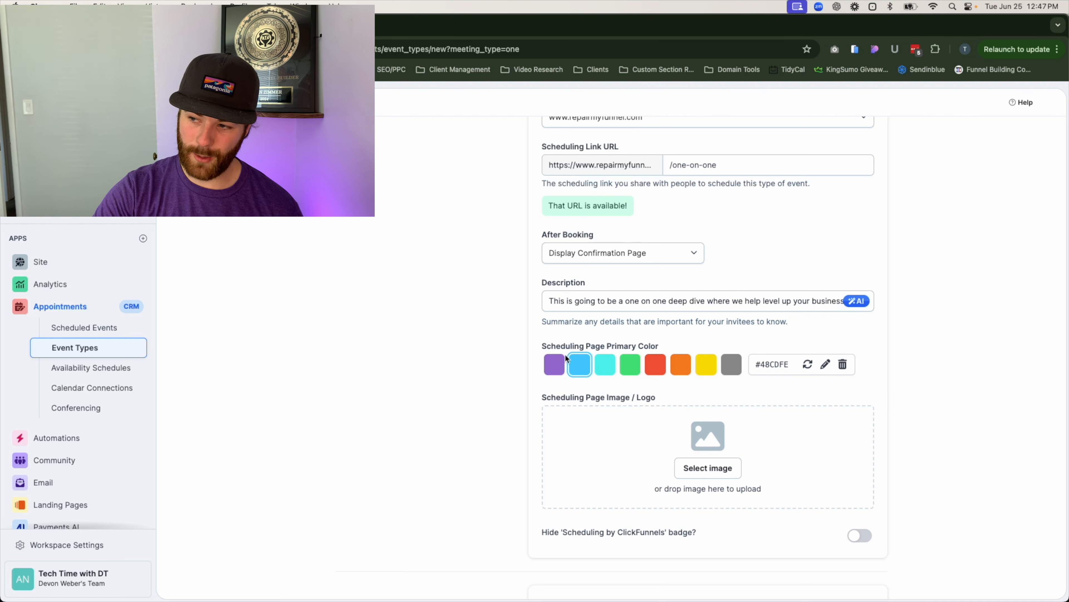
{"action": "scroll", "coordinate": [551, 361], "scroll_direction": "down", "scroll_amount": 3}
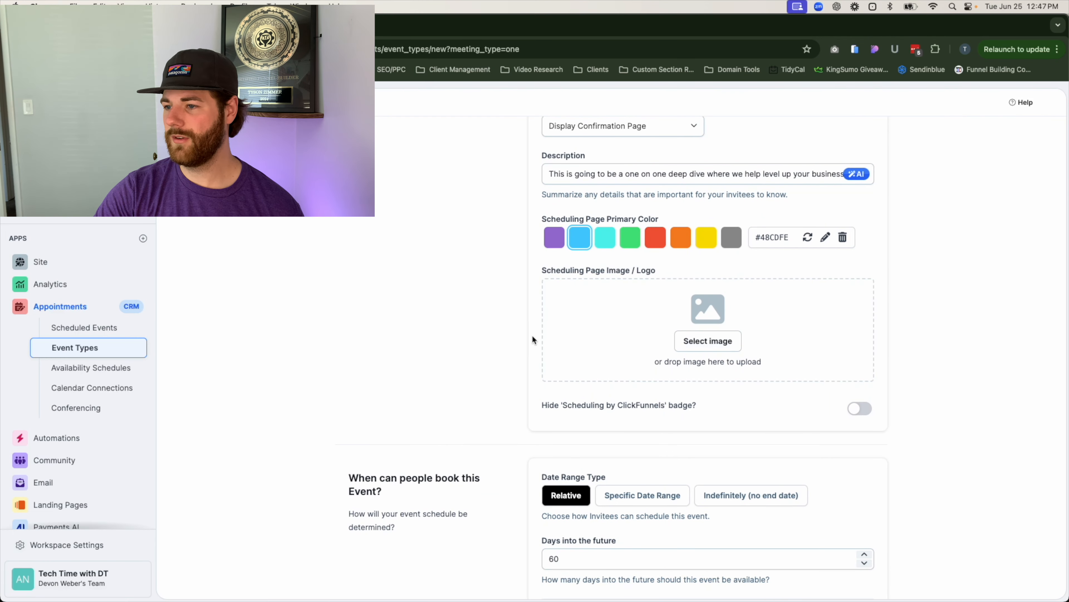
- Set the scheduling page image to the full Repair My Funnel logo from the second page of the image library
{"action": "left_click", "coordinate": [699, 344]}
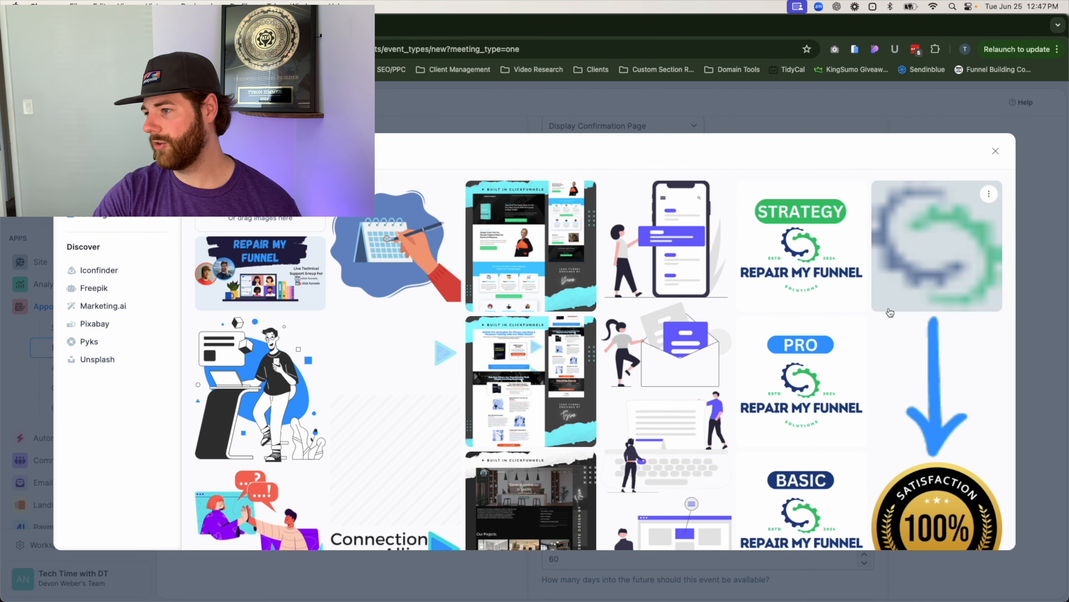
{"action": "scroll", "coordinate": [842, 417], "scroll_direction": "down", "scroll_amount": 5}
{"action": "scroll", "coordinate": [861, 422], "scroll_direction": "down", "scroll_amount": 3}
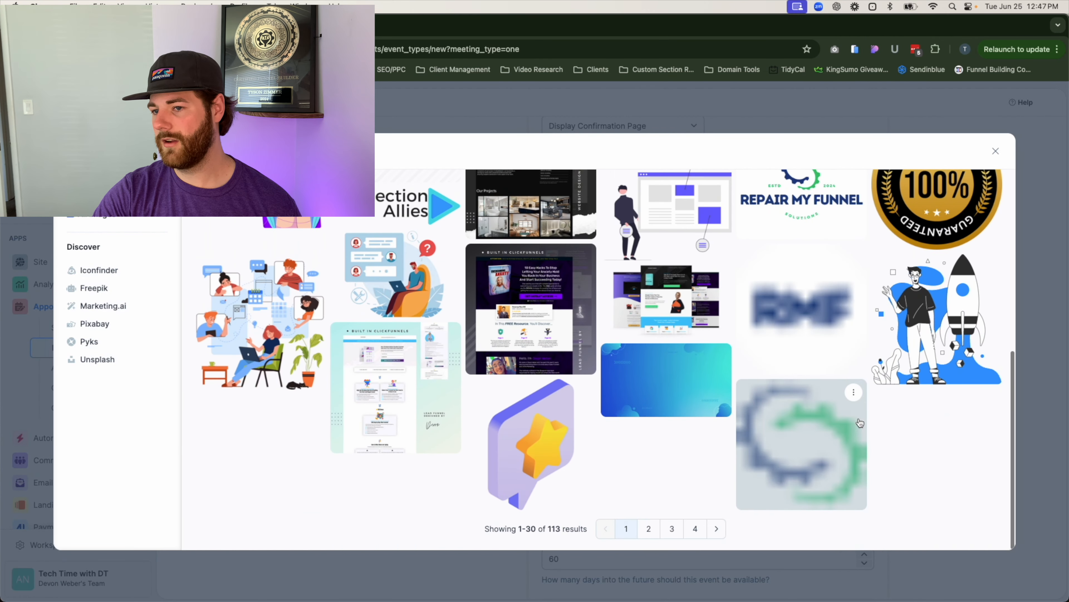
{"action": "left_click", "coordinate": [649, 529]}
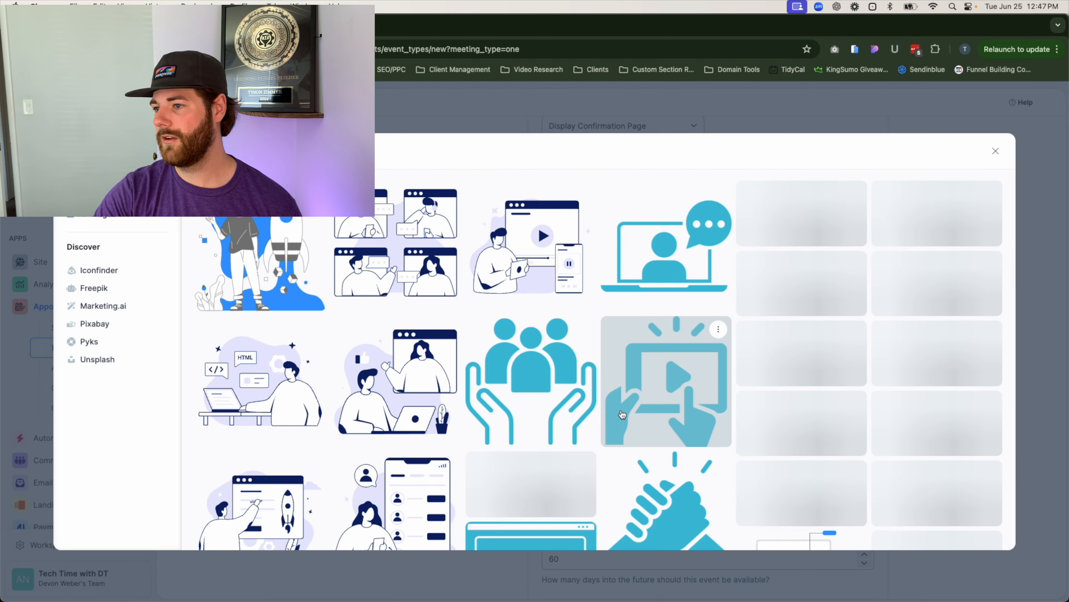
{"action": "scroll", "coordinate": [623, 415], "scroll_direction": "down", "scroll_amount": 7}
{"action": "scroll", "coordinate": [622, 417], "scroll_direction": "up", "scroll_amount": 3}
{"action": "scroll", "coordinate": [622, 417], "scroll_direction": "up", "scroll_amount": 5}
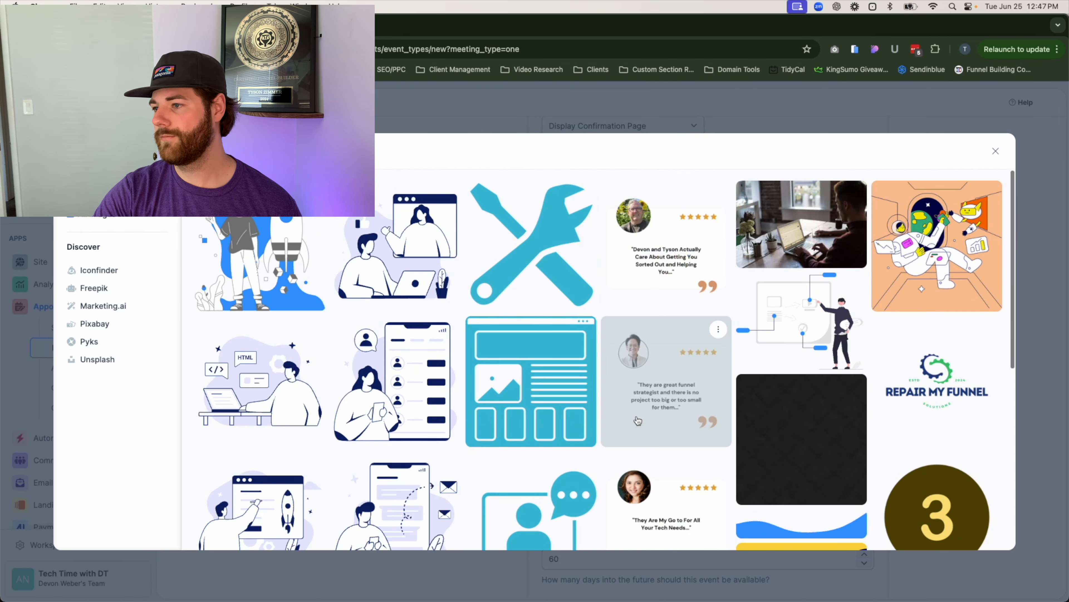
{"action": "left_click", "coordinate": [918, 396]}
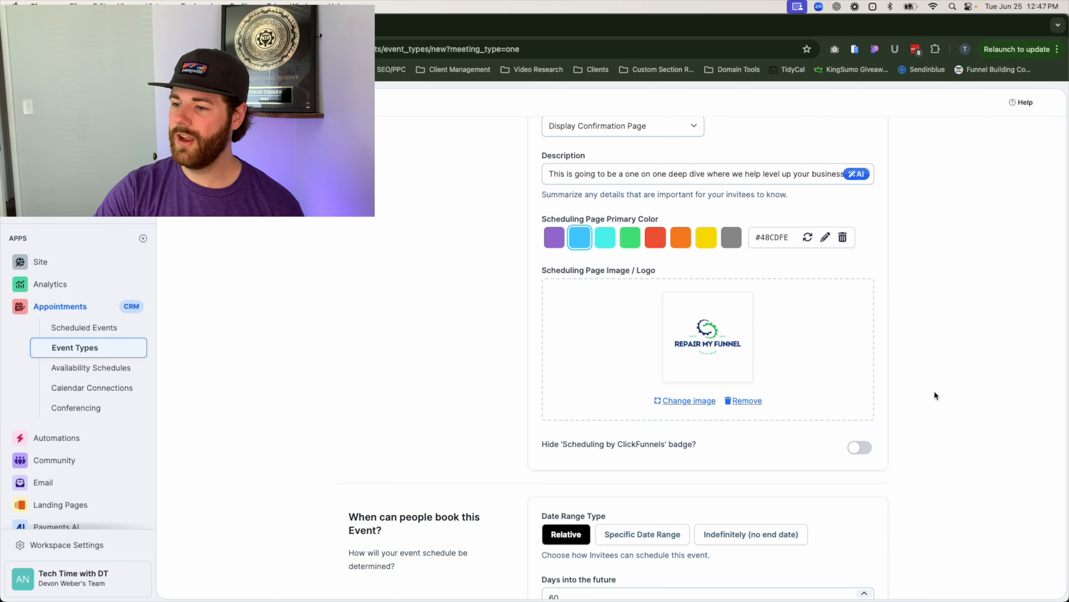
- Turn on hiding of the 'Scheduling by ClickFunnels' badge for the scheduling page
{"action": "scroll", "coordinate": [934, 390], "scroll_direction": "down", "scroll_amount": 4}
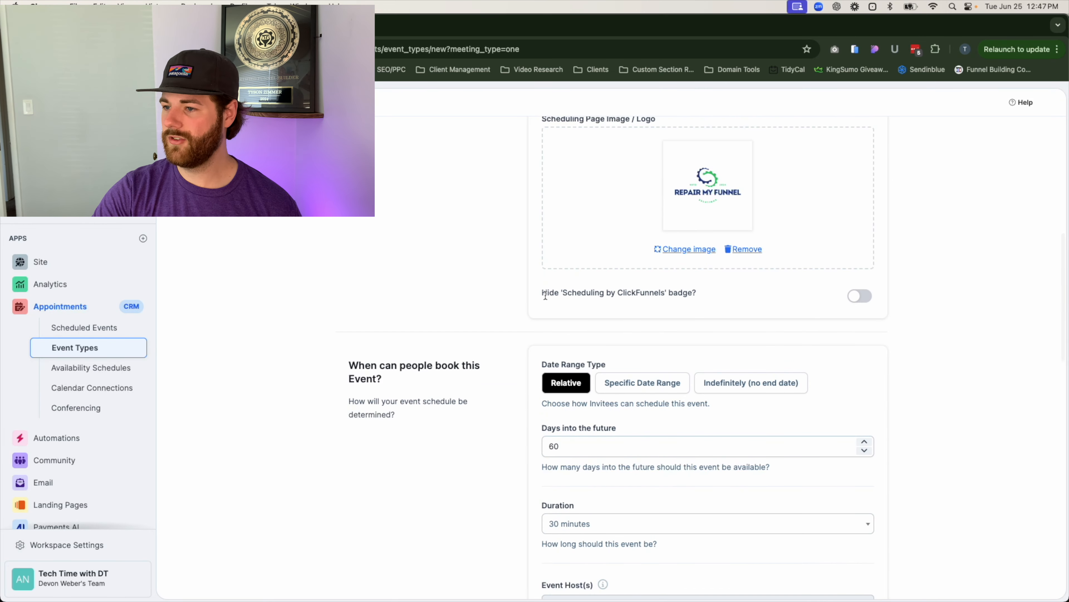
{"action": "triple_click", "coordinate": [638, 295]}
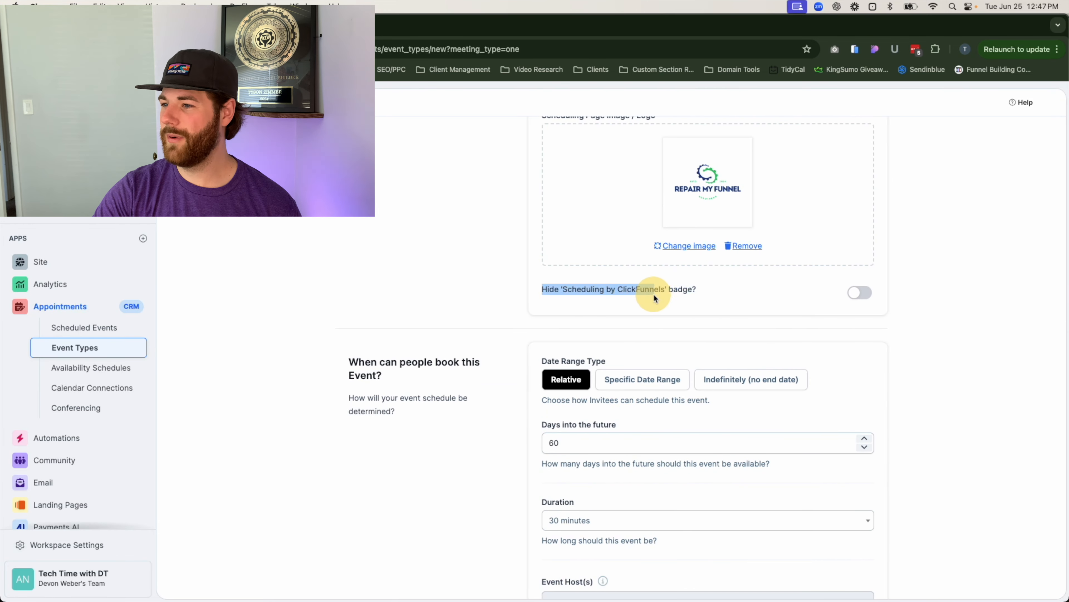
{"action": "scroll", "coordinate": [775, 303], "scroll_direction": "up", "scroll_amount": 1}
{"action": "left_click", "coordinate": [901, 315]}
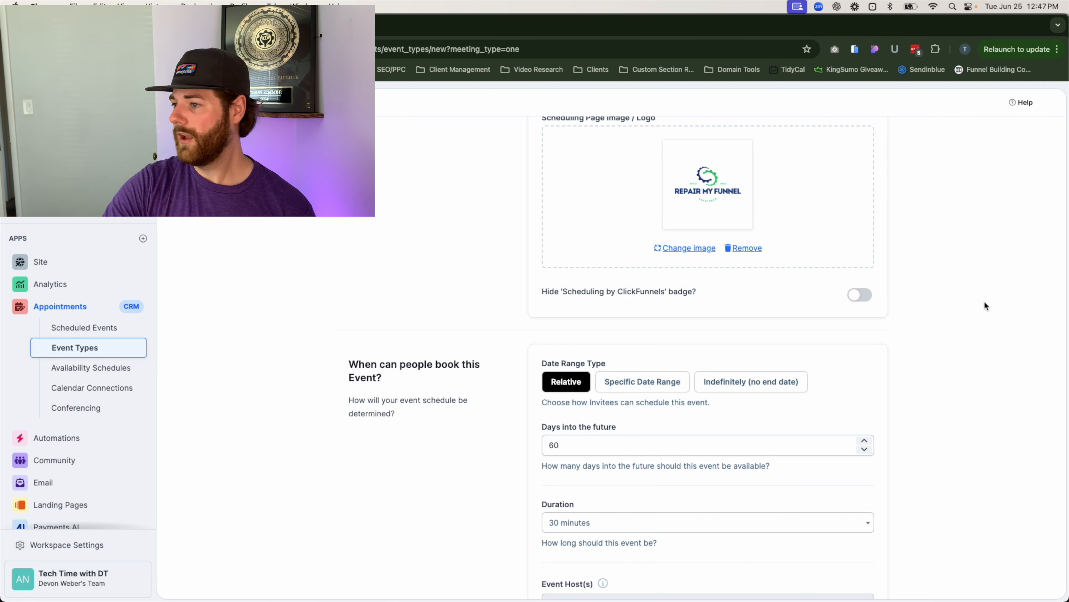
{"action": "left_click", "coordinate": [860, 294]}
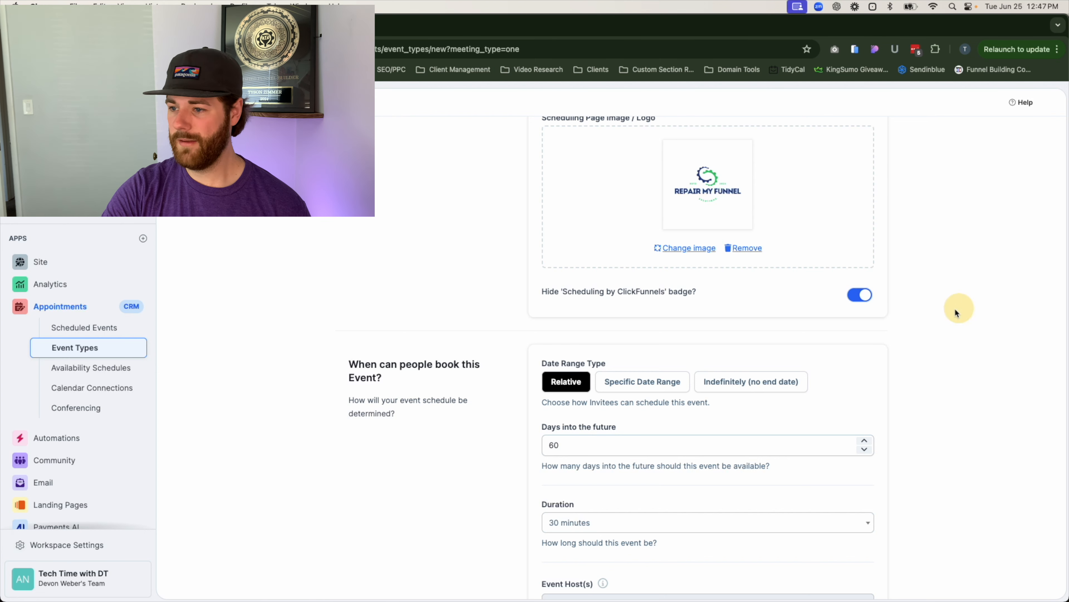
{"action": "scroll", "coordinate": [935, 316], "scroll_direction": "up", "scroll_amount": 2}
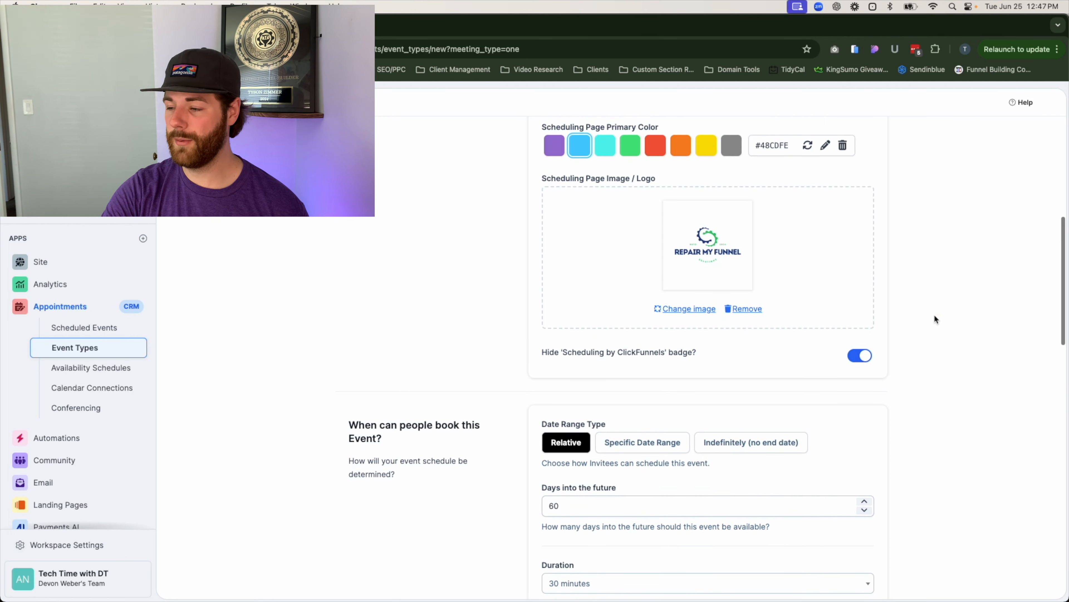
- Set the relative booking window to 30 days into the future
{"action": "scroll", "coordinate": [936, 316], "scroll_direction": "down", "scroll_amount": 4}
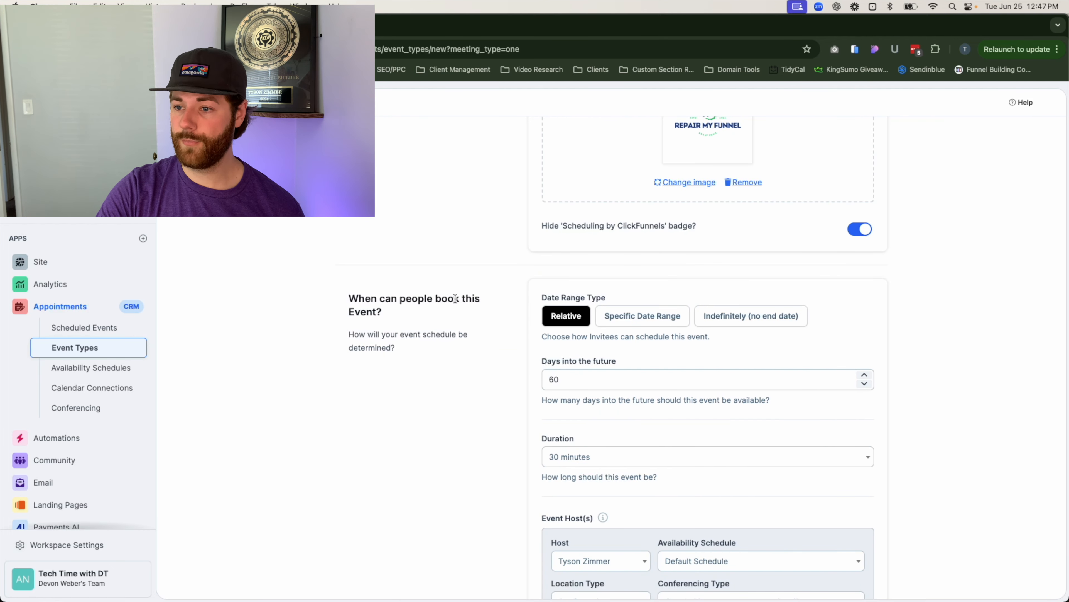
{"action": "scroll", "coordinate": [378, 322], "scroll_direction": "down", "scroll_amount": 5}
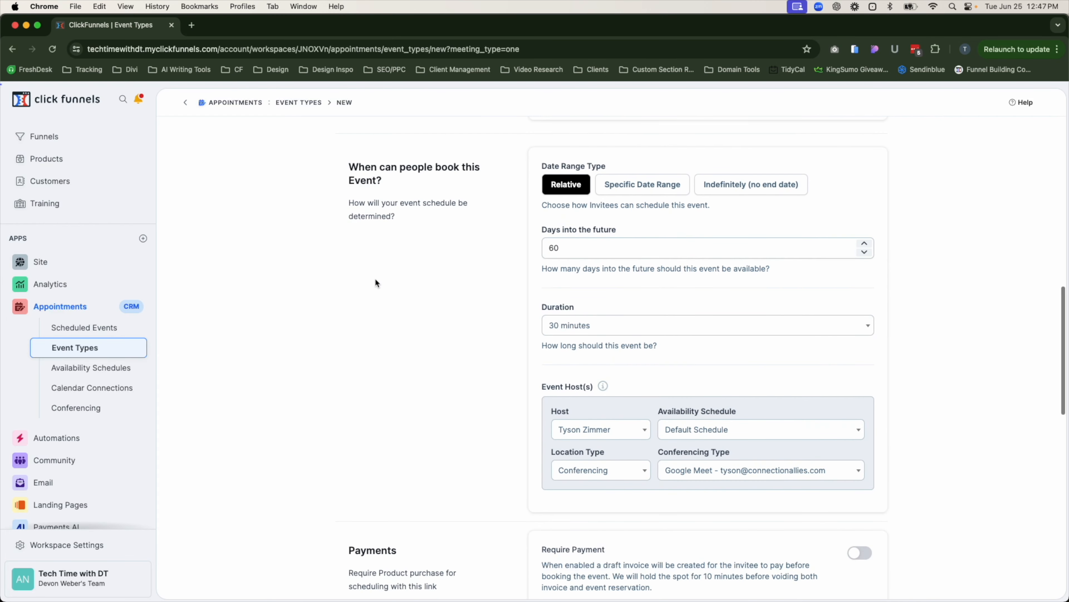
{"action": "left_click_drag", "start_coordinate": [363, 170], "coordinate": [435, 173]}
{"action": "left_click", "coordinate": [511, 251]}
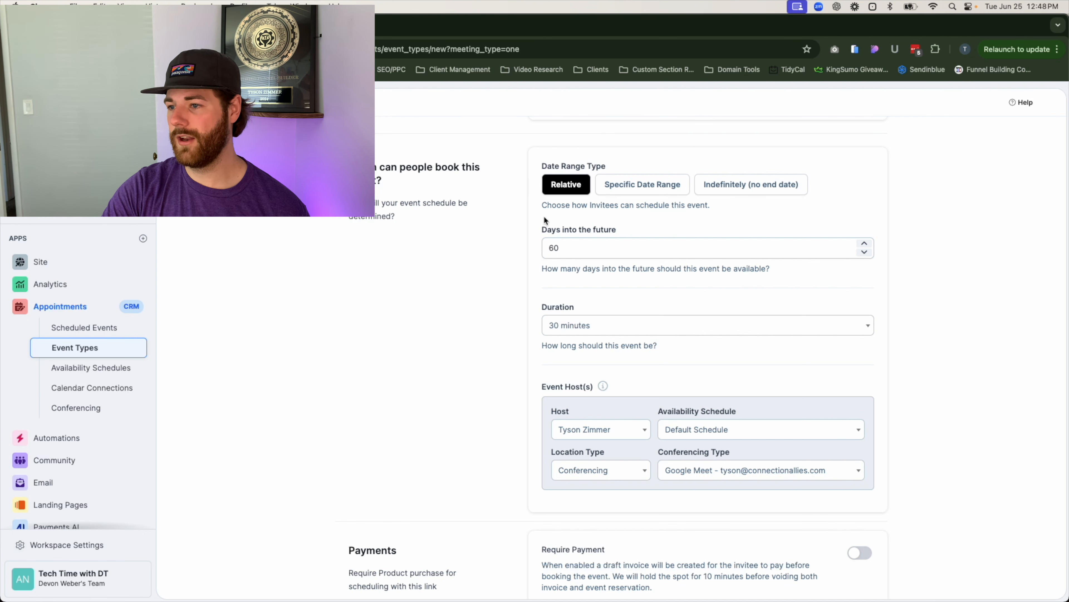
{"action": "left_click_drag", "start_coordinate": [539, 227], "coordinate": [608, 232]}
{"action": "left_click", "coordinate": [631, 231]}
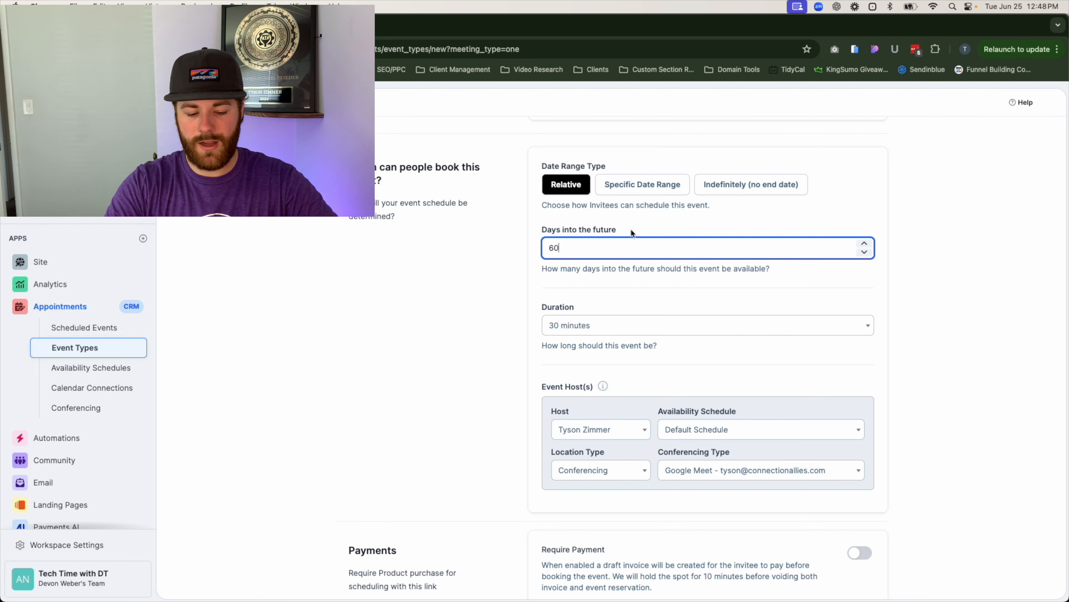
{"action": "key", "text": "BackSpace"}
{"action": "key", "text": "BackSpace"}
{"action": "type", "text": "30"}
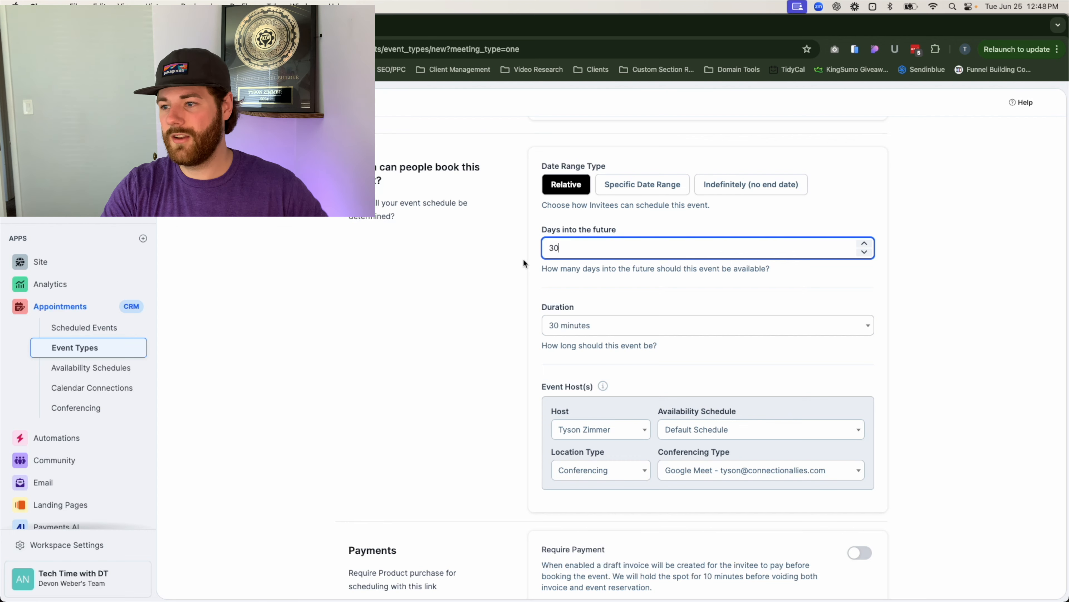
{"action": "left_click", "coordinate": [514, 263]}
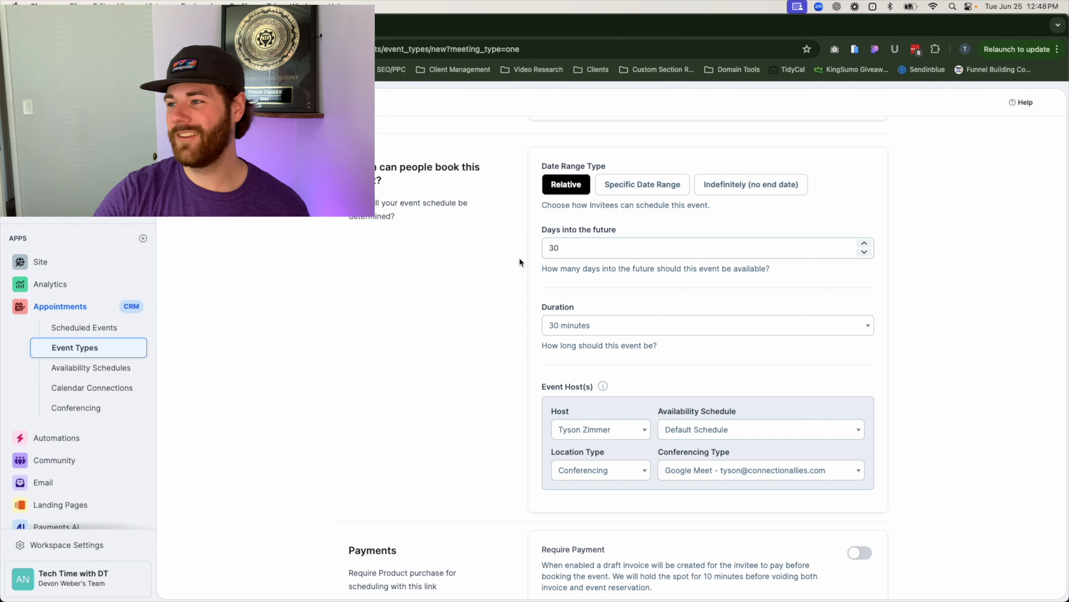
- Try a specific date range of 06/26/2024 - 07/26/2024 and the indefinite option, and return the date range type to Relative
{"action": "left_click", "coordinate": [637, 189]}
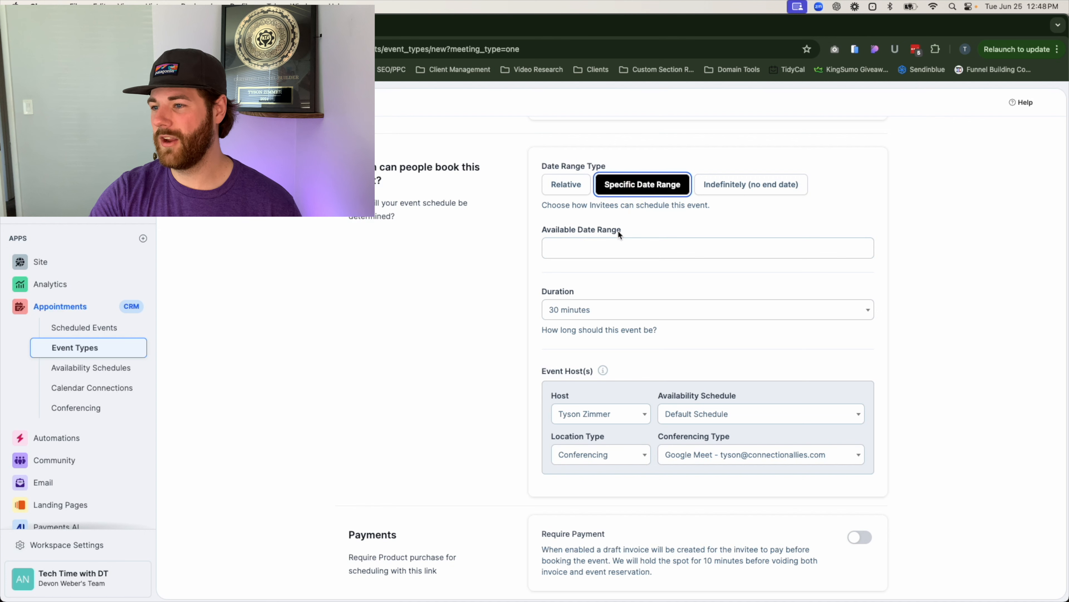
{"action": "left_click", "coordinate": [586, 251]}
{"action": "left_click", "coordinate": [610, 372]}
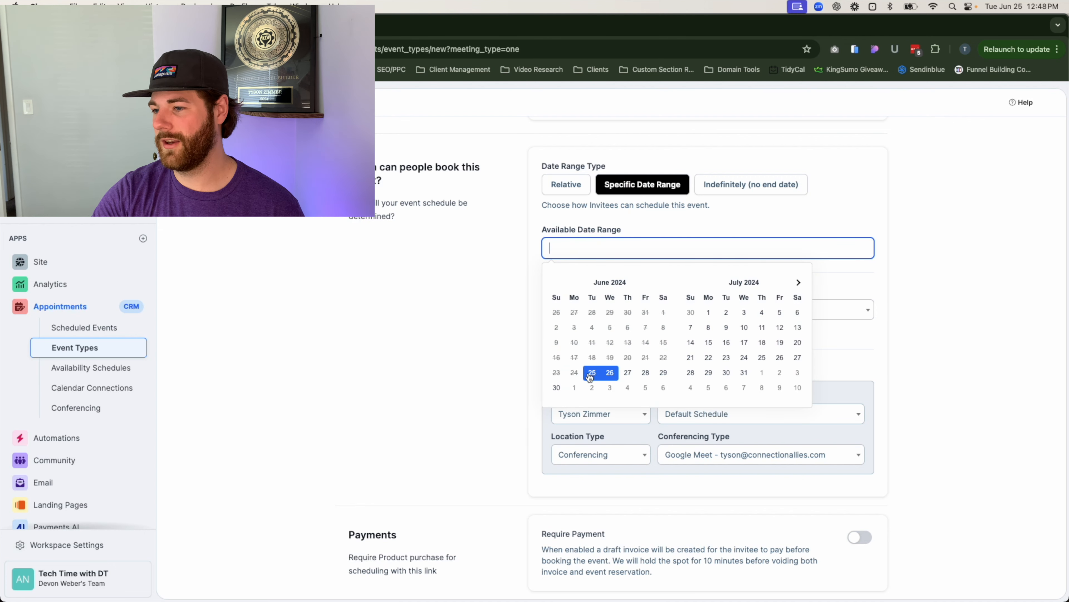
{"action": "left_click", "coordinate": [744, 372]}
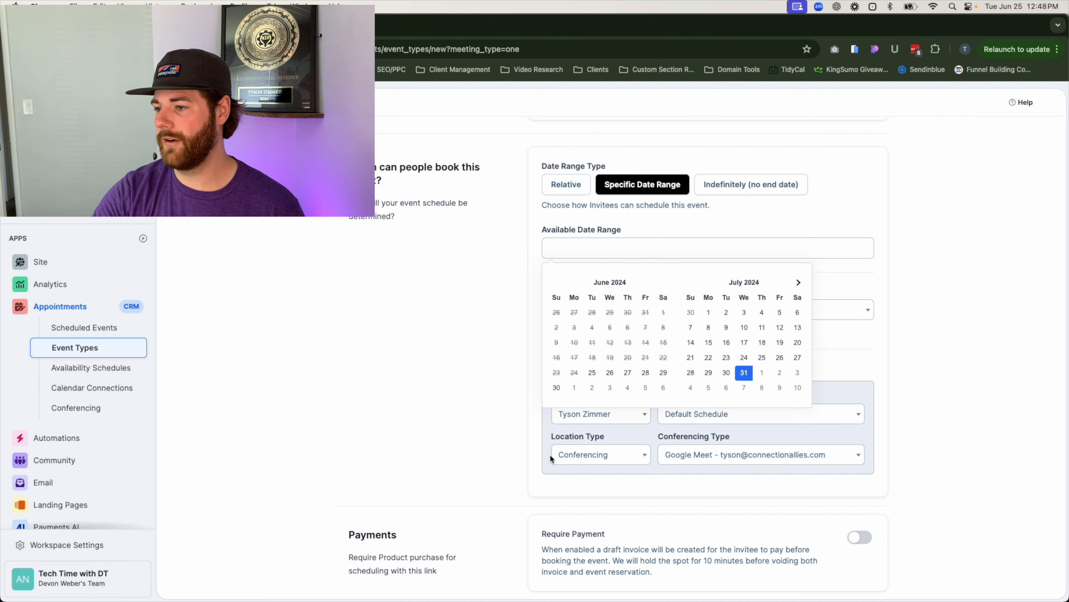
{"action": "left_click", "coordinate": [610, 373]}
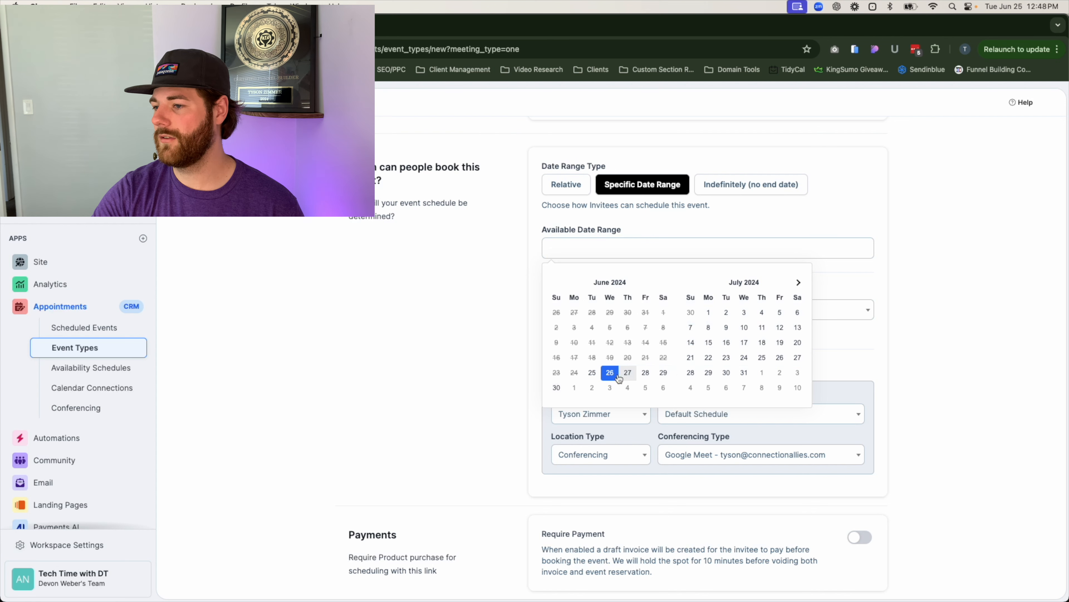
{"action": "left_click", "coordinate": [780, 357]}
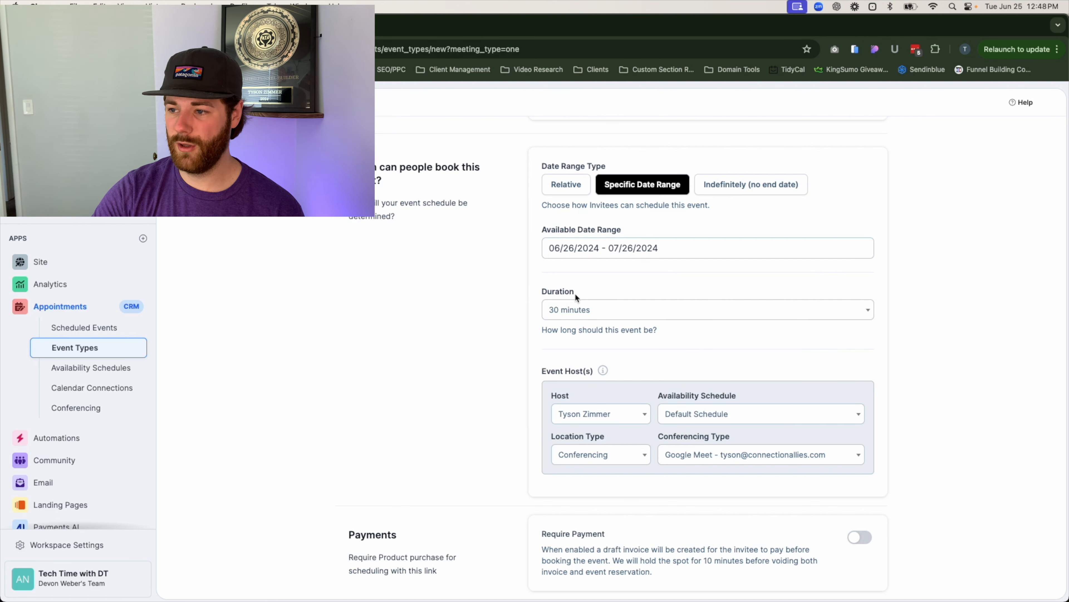
{"action": "left_click", "coordinate": [777, 190]}
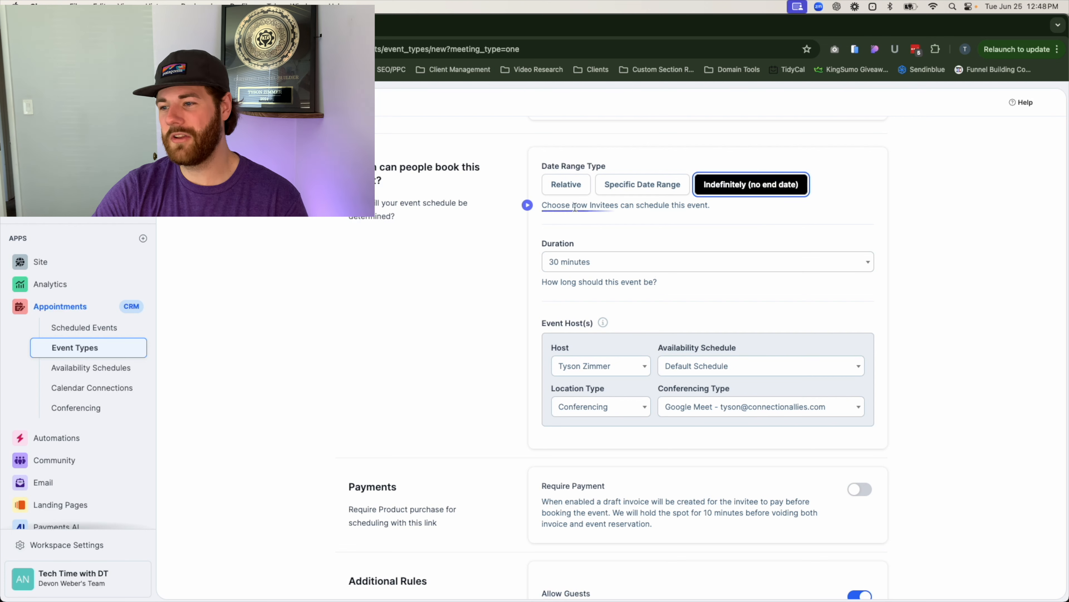
{"action": "left_click", "coordinate": [566, 184]}
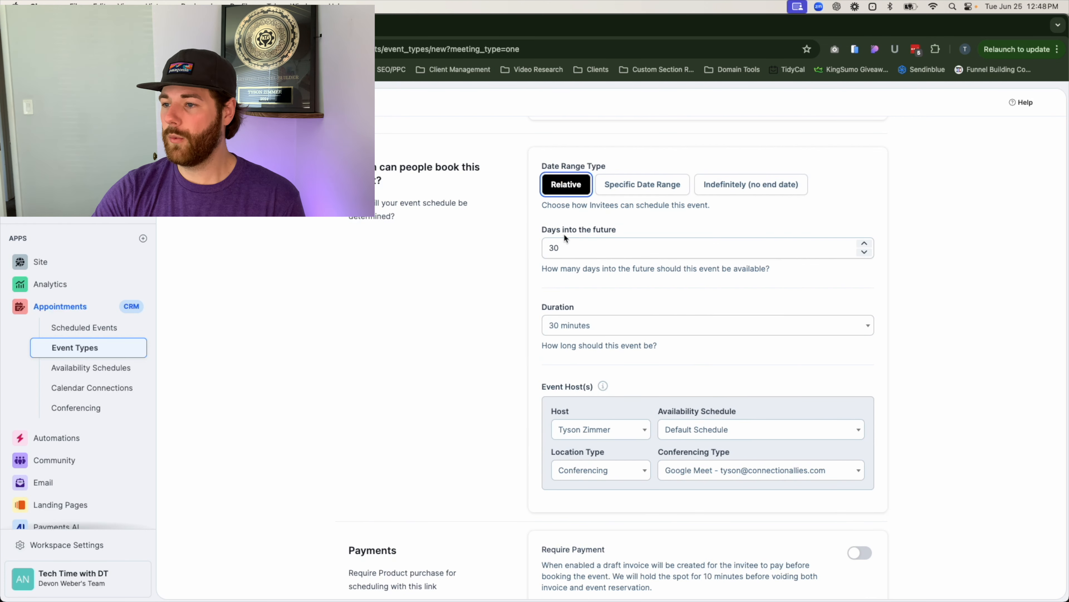
- Look through the event duration options, try 45 minutes, and return the duration to 30 minutes
{"action": "scroll", "coordinate": [566, 327], "scroll_direction": "down", "scroll_amount": 1}
{"action": "left_click", "coordinate": [588, 301]}
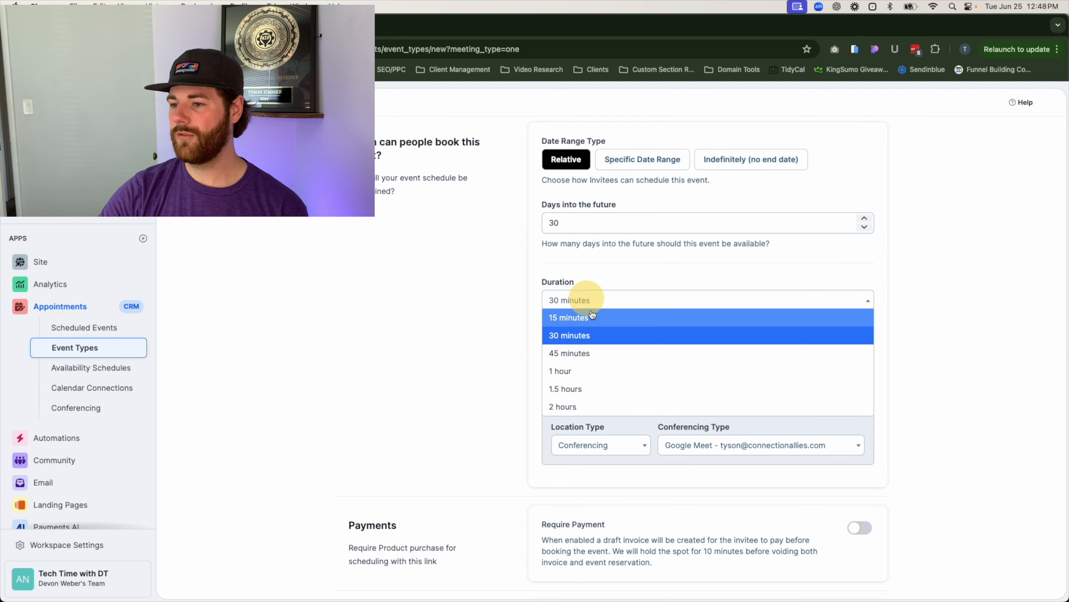
{"action": "left_click", "coordinate": [515, 329]}
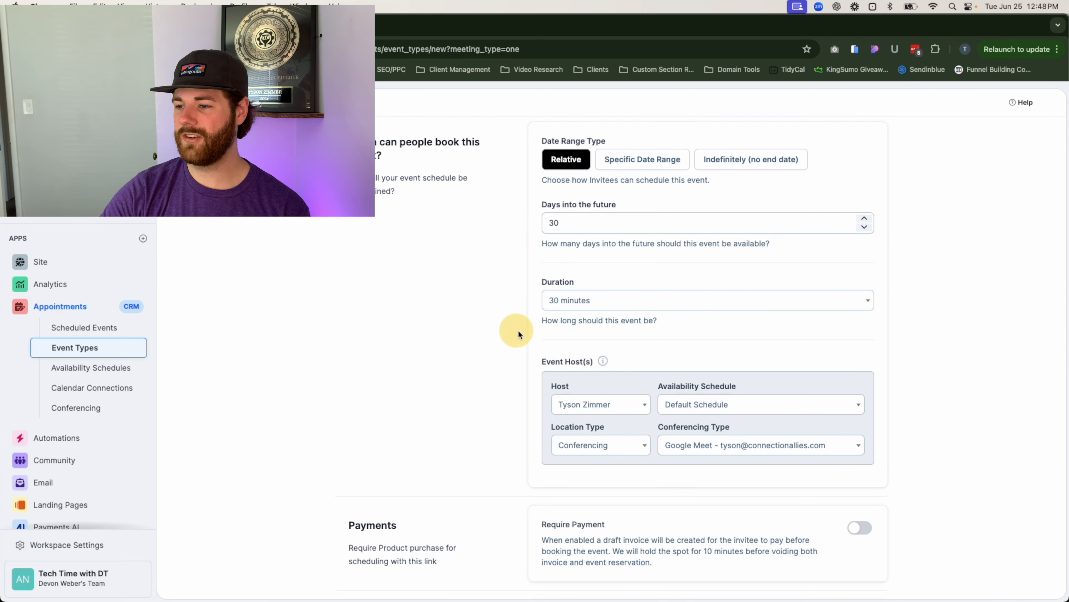
{"action": "scroll", "coordinate": [591, 300], "scroll_direction": "down", "scroll_amount": 1}
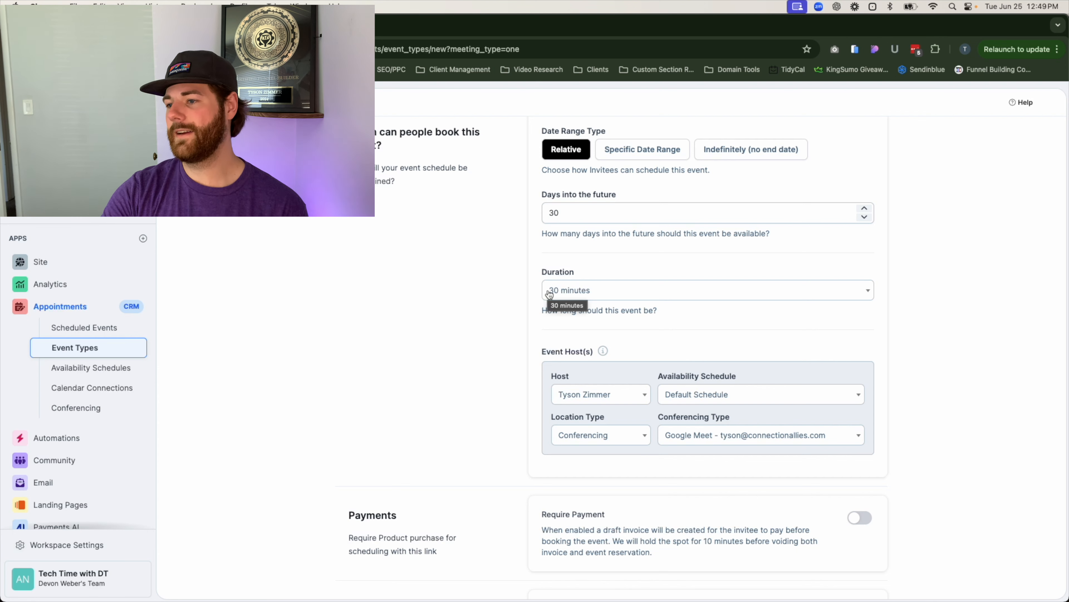
{"action": "left_click", "coordinate": [574, 298]}
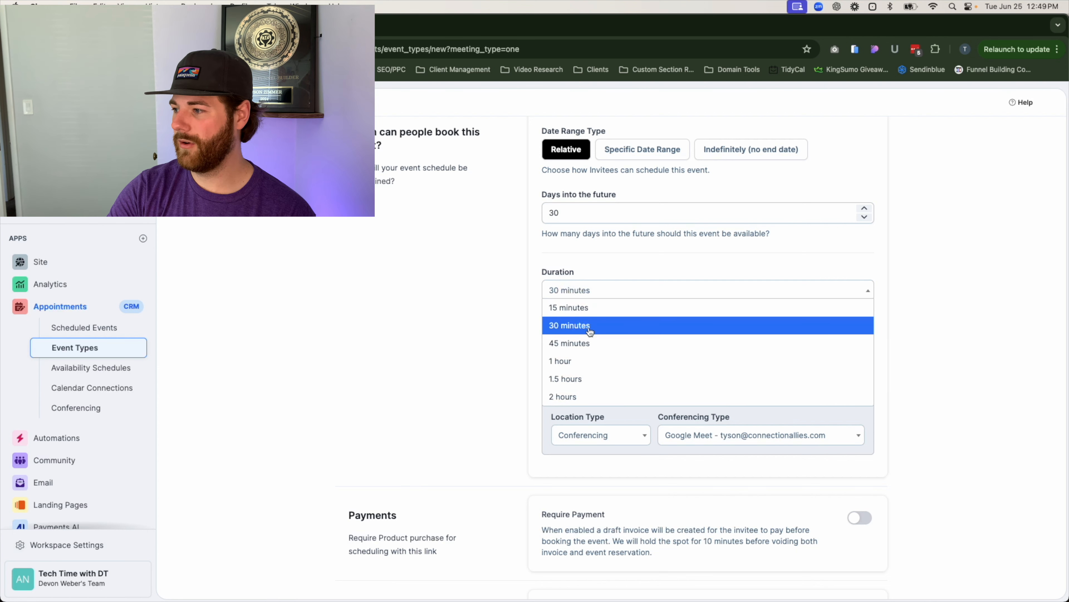
{"action": "left_click", "coordinate": [589, 344]}
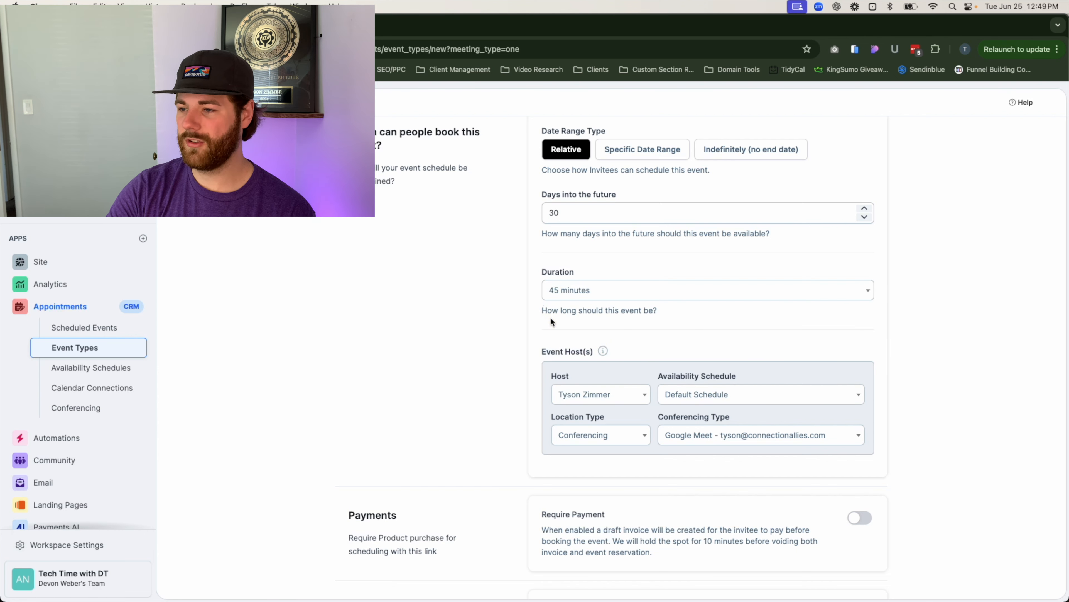
{"action": "left_click", "coordinate": [585, 290]}
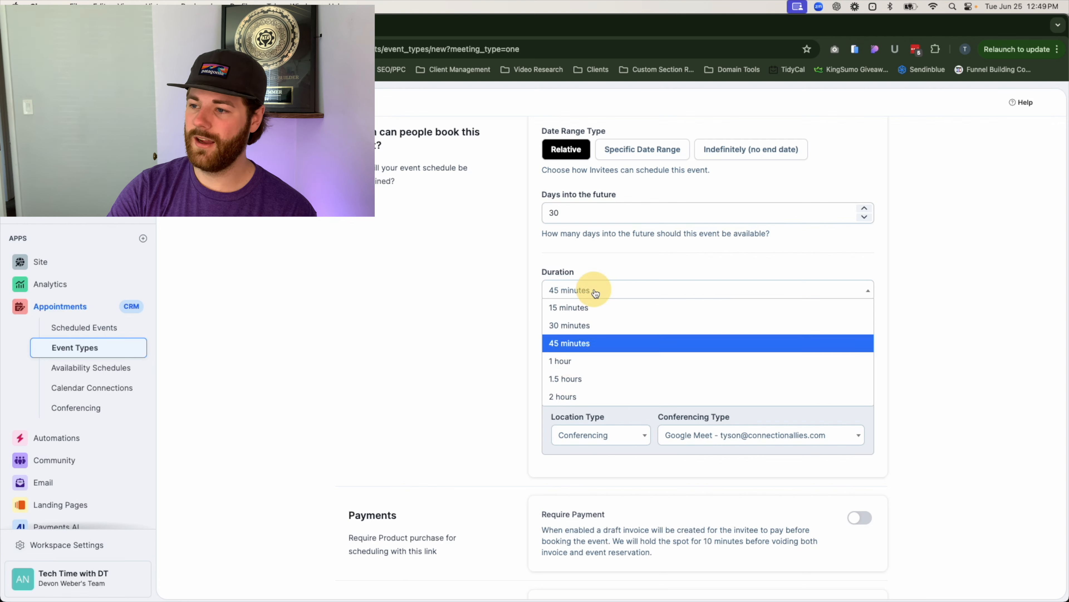
{"action": "left_click", "coordinate": [588, 327]}
{"action": "left_click", "coordinate": [431, 324]}
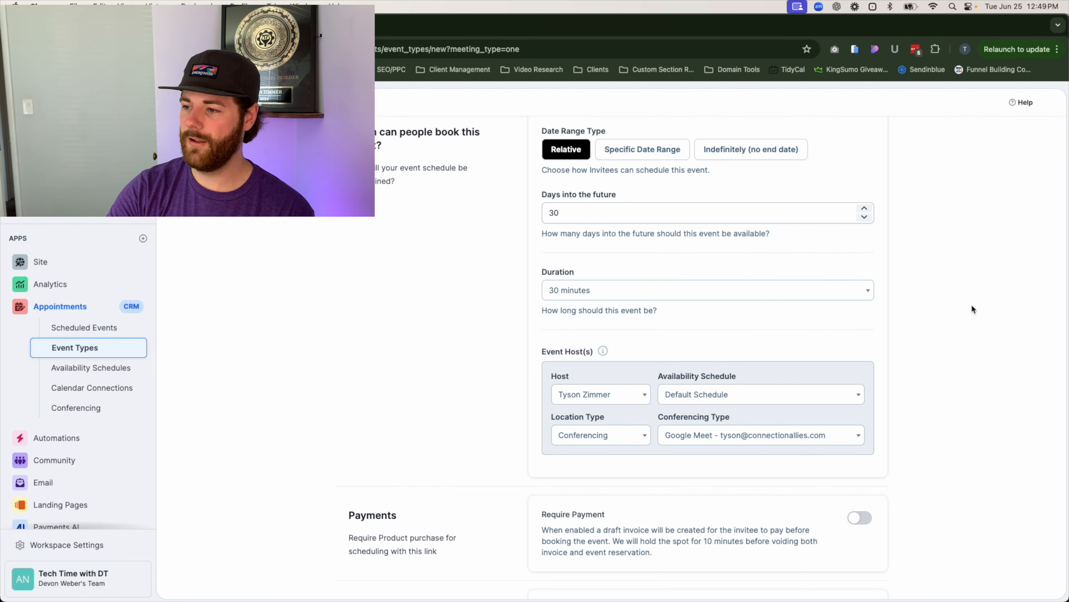
- Review the host's availability schedule and location type options, keeping Default Schedule and Conferencing
{"action": "scroll", "coordinate": [546, 365], "scroll_direction": "down", "scroll_amount": 2}
{"action": "scroll", "coordinate": [543, 353], "scroll_direction": "down", "scroll_amount": 2}
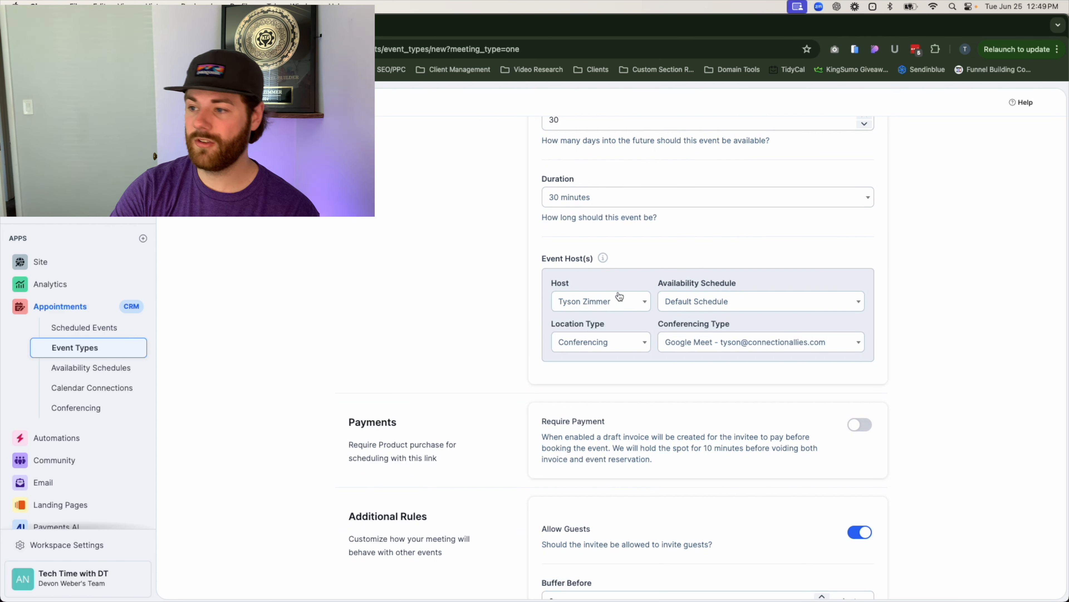
{"action": "left_click", "coordinate": [810, 301]}
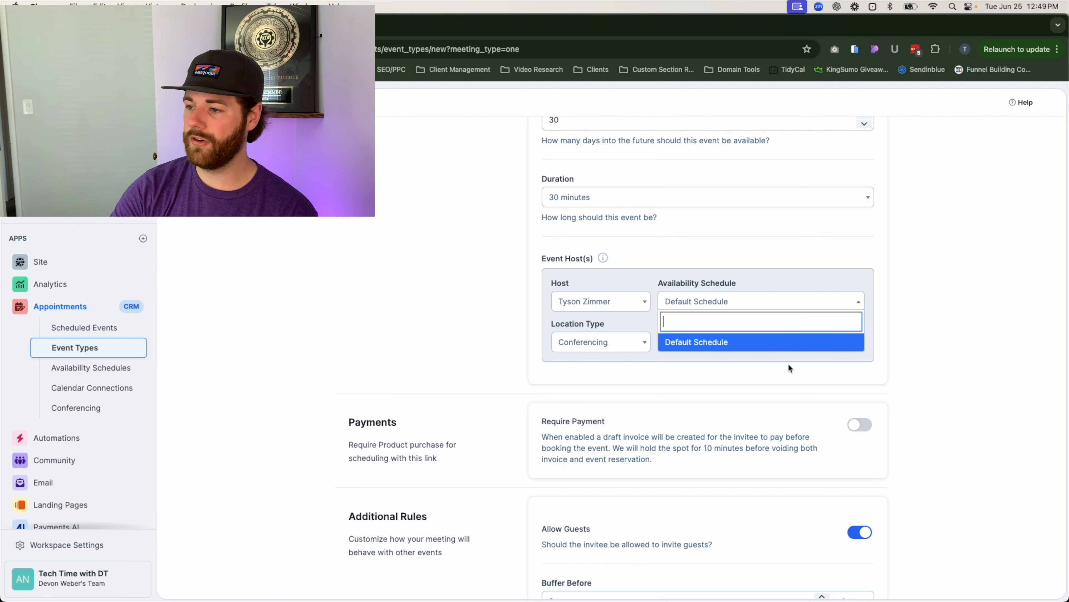
{"action": "left_click", "coordinate": [519, 326]}
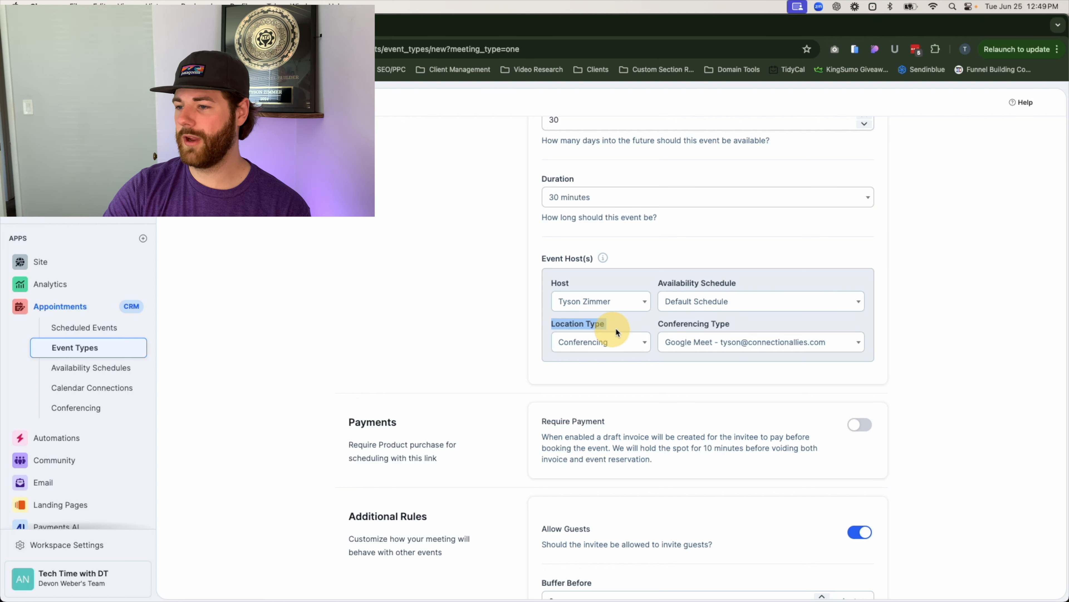
{"action": "left_click", "coordinate": [627, 342]}
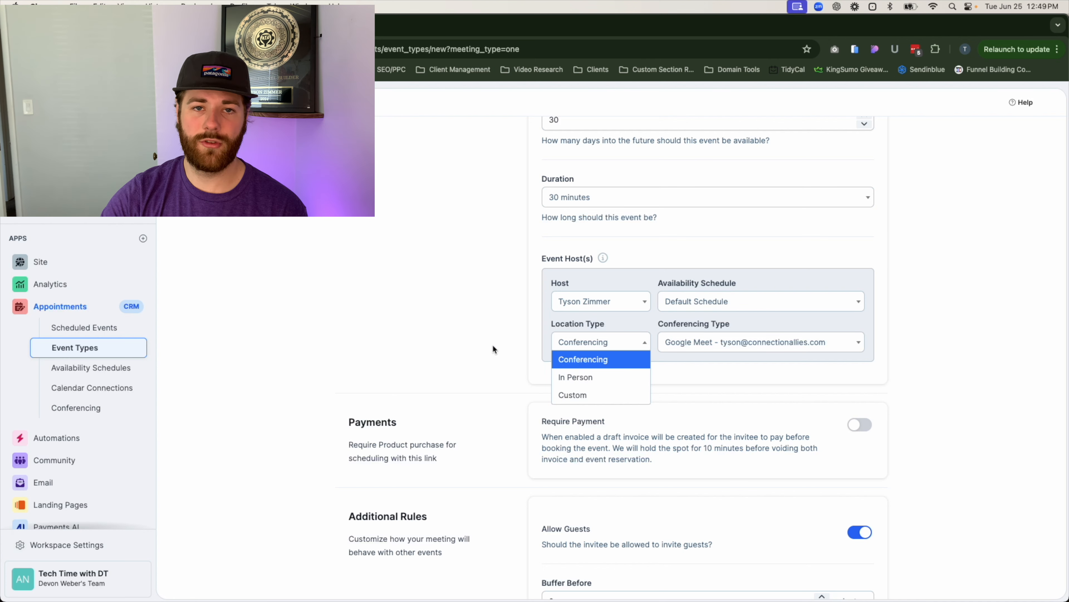
{"action": "left_click", "coordinate": [595, 367]}
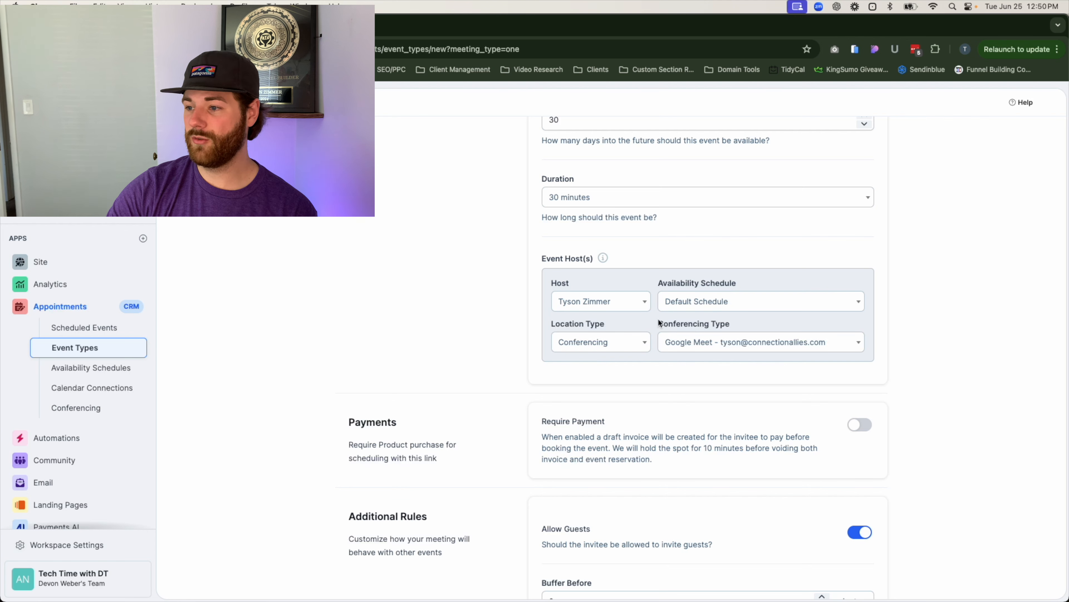
- Set the event host's conferencing type to the connected Zoom account
{"action": "left_click_drag", "start_coordinate": [725, 324], "coordinate": [769, 326]}
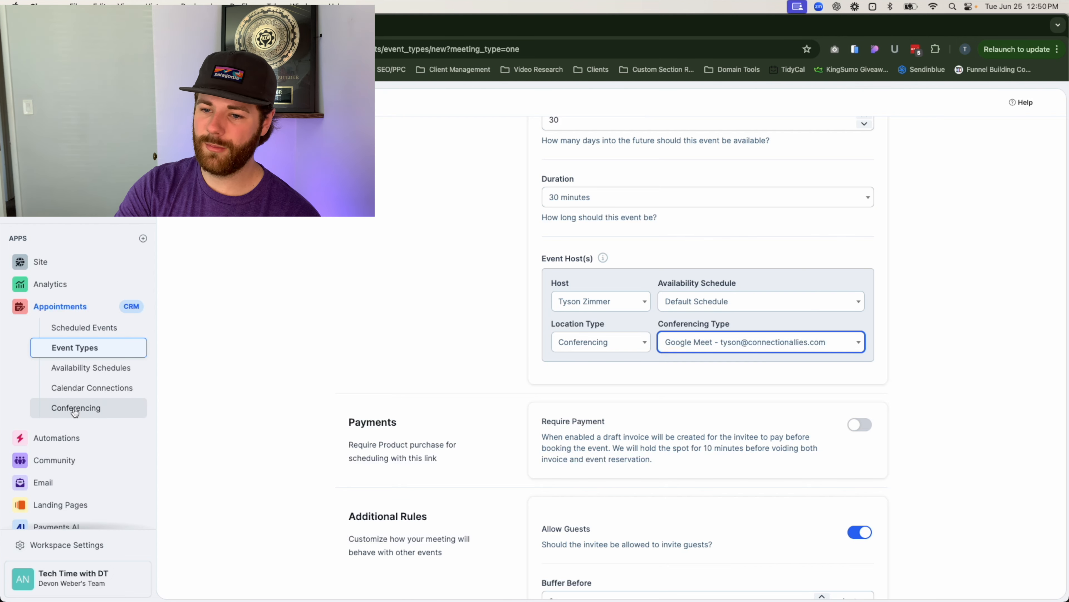
{"action": "left_click", "coordinate": [823, 342]}
{"action": "left_click", "coordinate": [721, 377]}
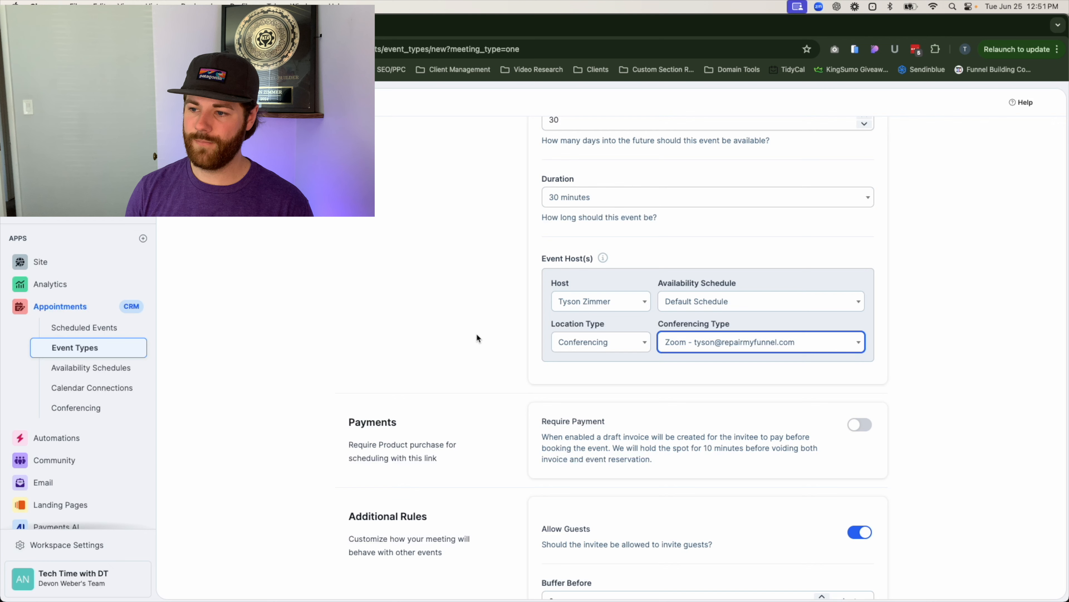
- Try requiring payment for the event, look at the product and price fields, and turn the requirement back off
{"action": "scroll", "coordinate": [476, 338], "scroll_direction": "down", "scroll_amount": 5}
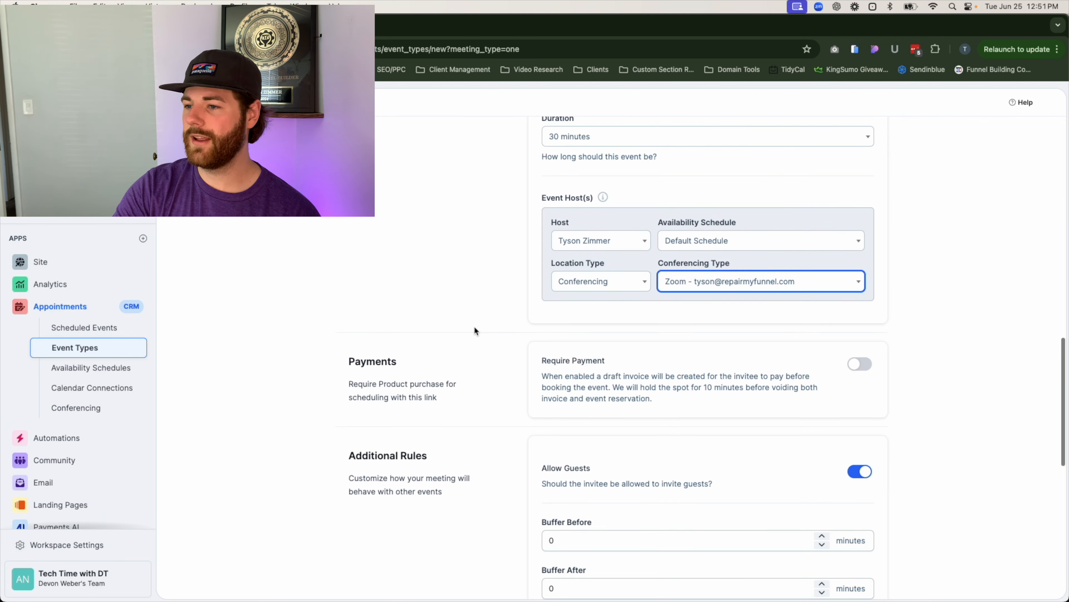
{"action": "scroll", "coordinate": [470, 301], "scroll_direction": "down", "scroll_amount": 1}
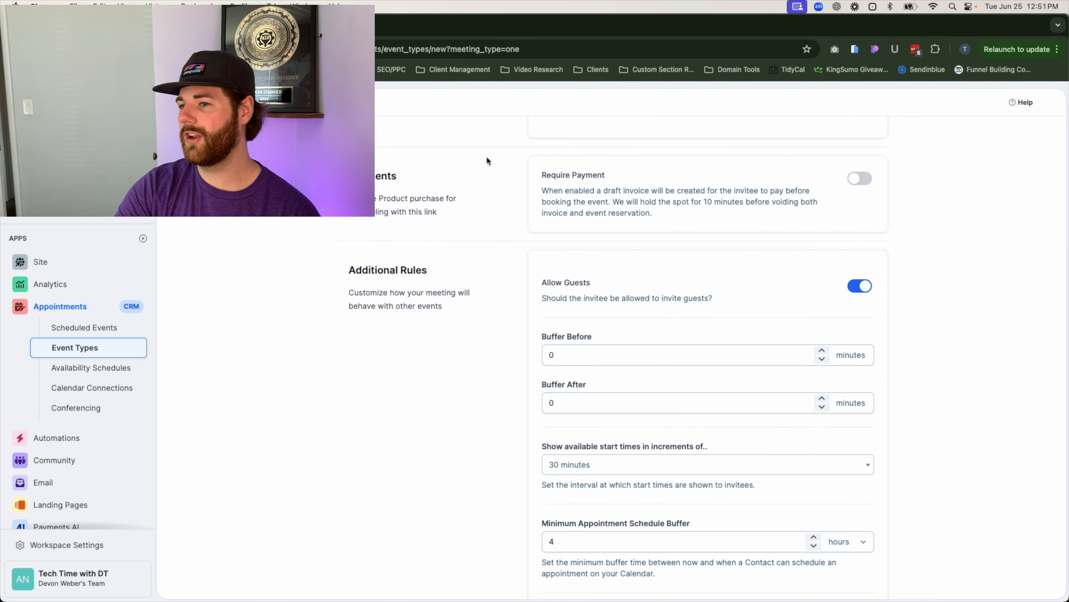
{"action": "left_click", "coordinate": [861, 180]}
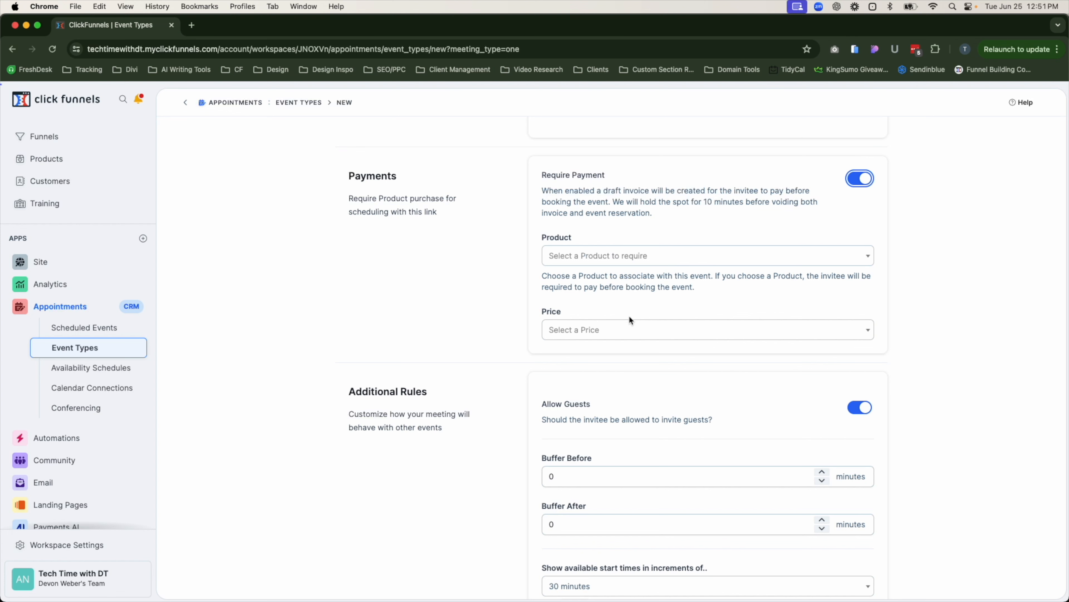
{"action": "left_click", "coordinate": [627, 333]}
{"action": "left_click", "coordinate": [469, 323]}
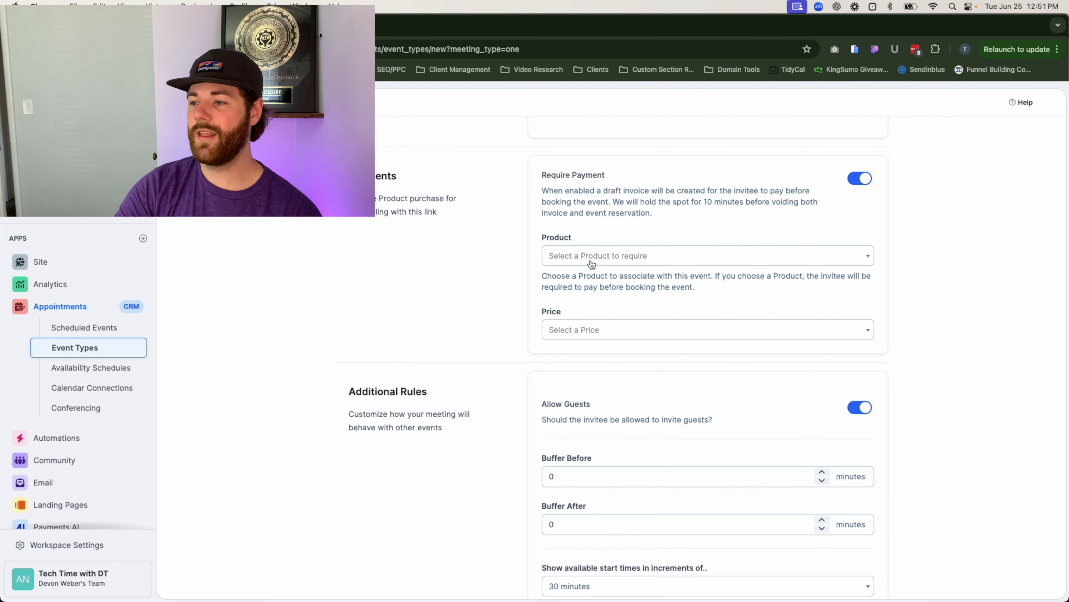
{"action": "left_click", "coordinate": [870, 181]}
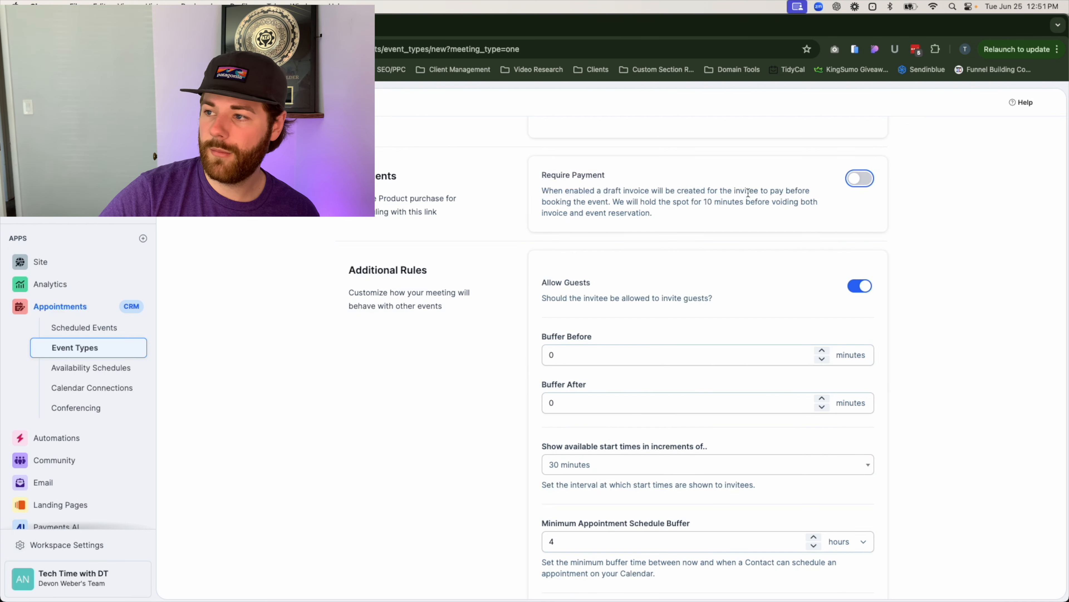
- Set the event's buffer before to 10 minutes and its buffer after to 15 minutes
{"action": "scroll", "coordinate": [663, 273], "scroll_direction": "down", "scroll_amount": 5}
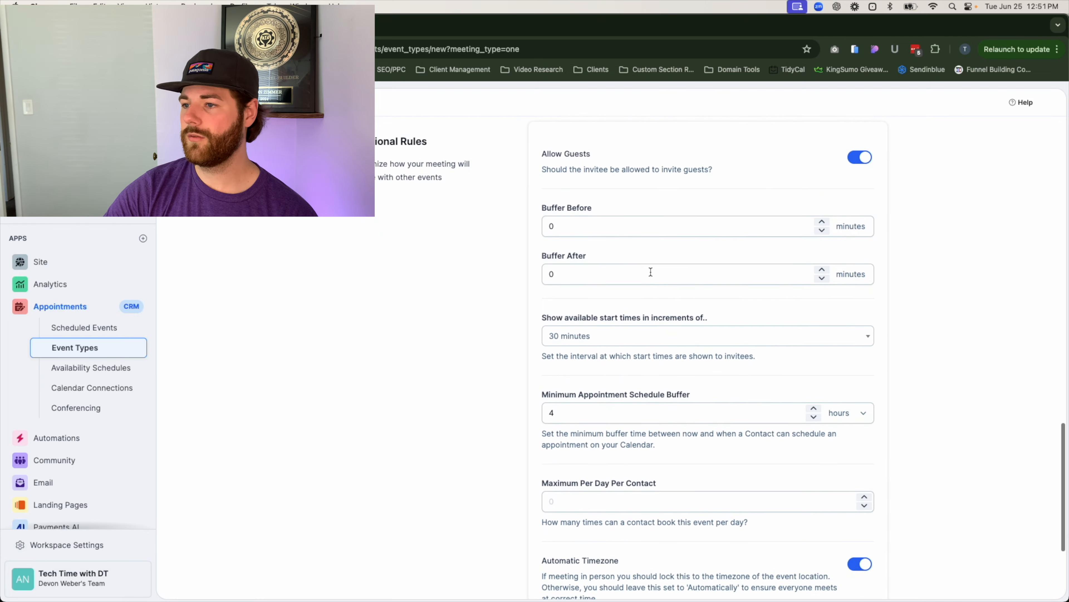
{"action": "scroll", "coordinate": [651, 271], "scroll_direction": "down", "scroll_amount": 2}
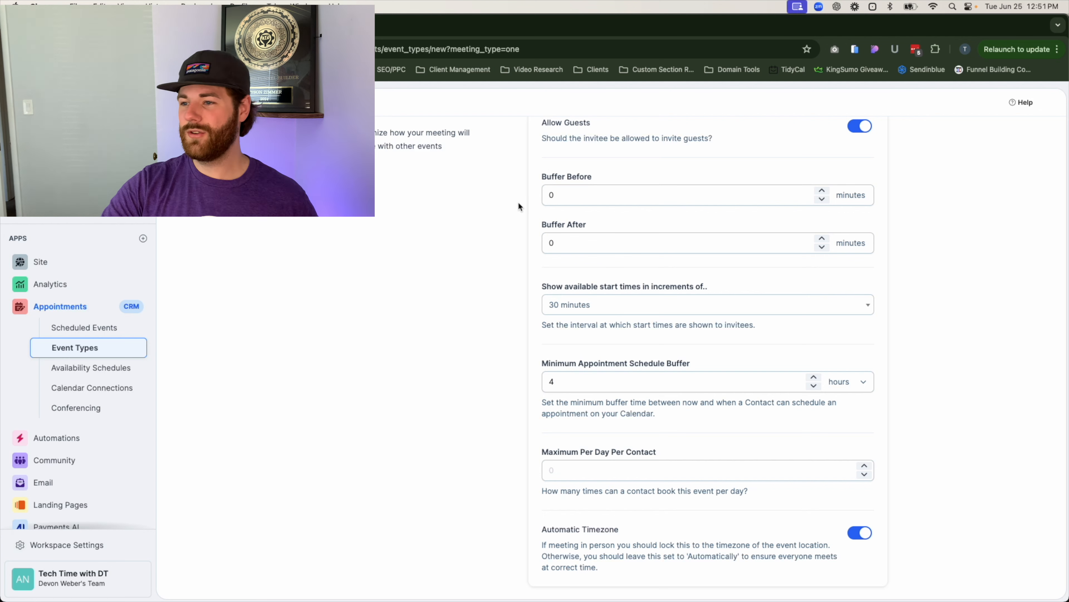
{"action": "left_click", "coordinate": [585, 200]}
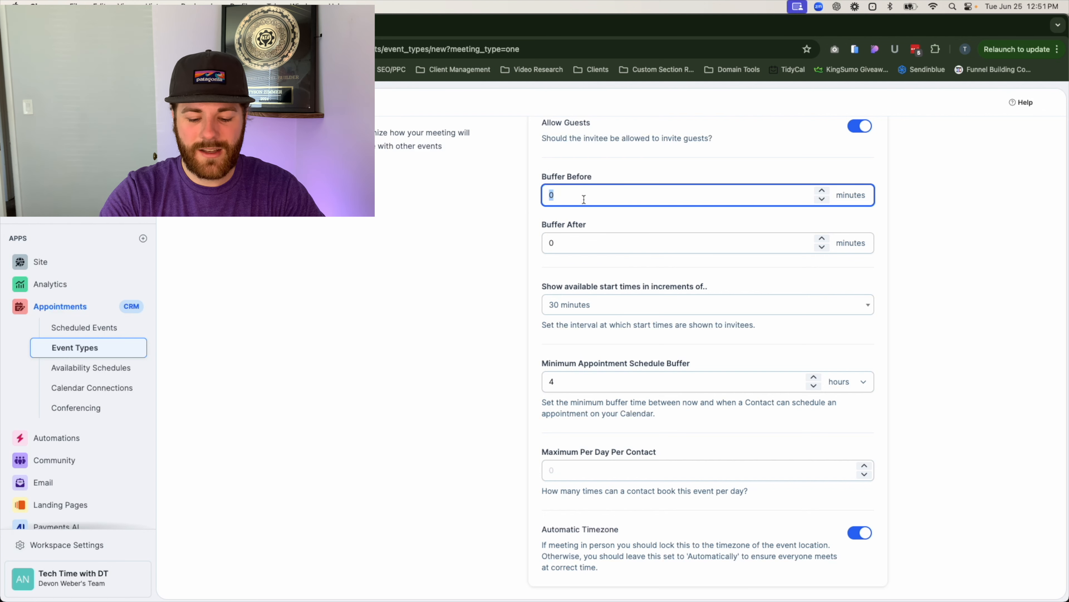
{"action": "type", "text": "10"}
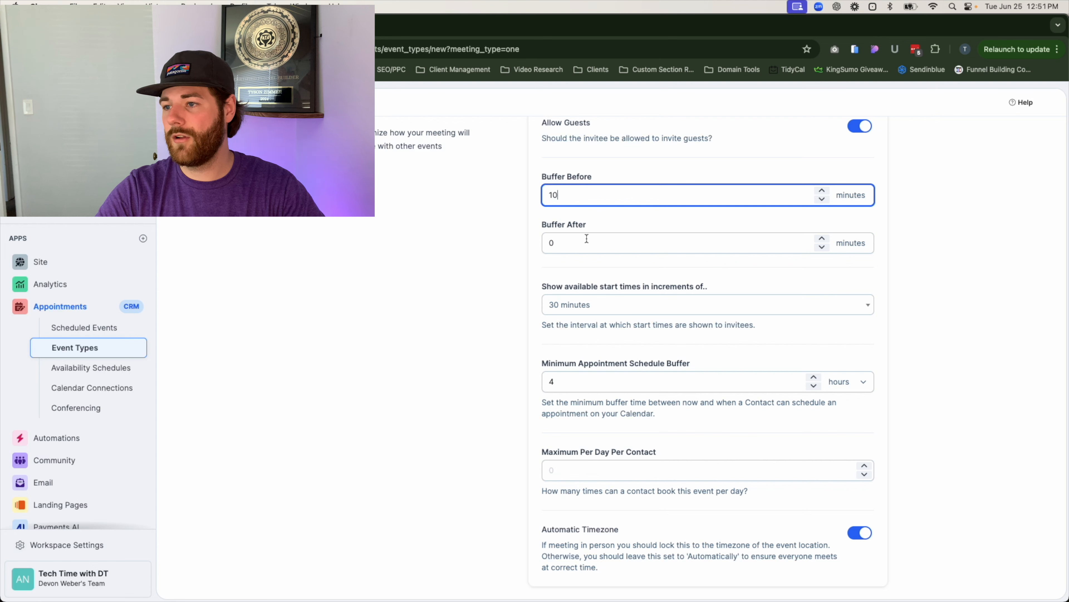
{"action": "left_click", "coordinate": [576, 241]}
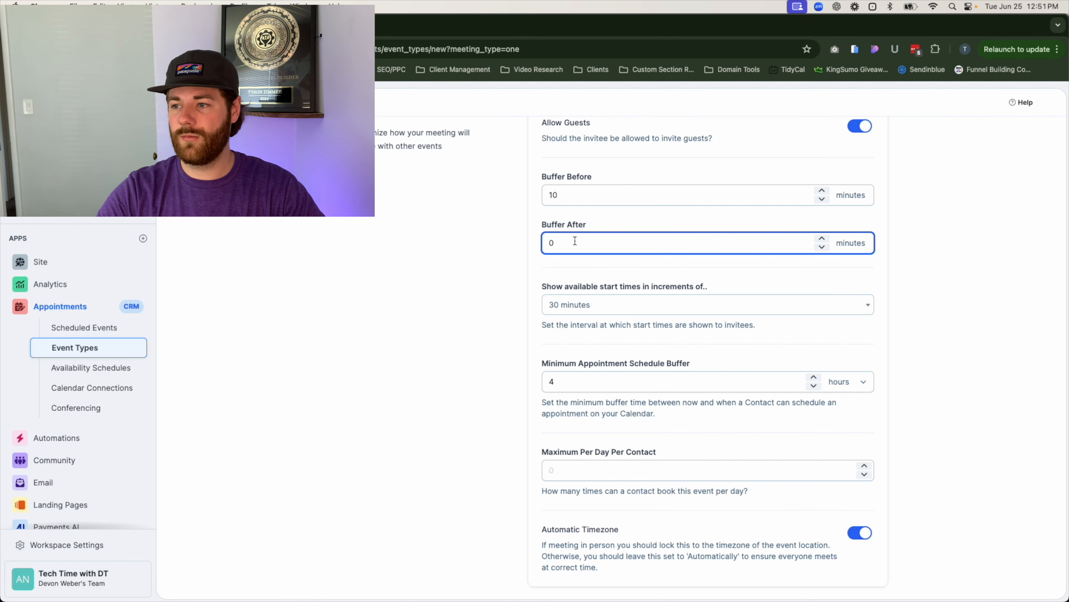
{"action": "double_click", "coordinate": [575, 241]}
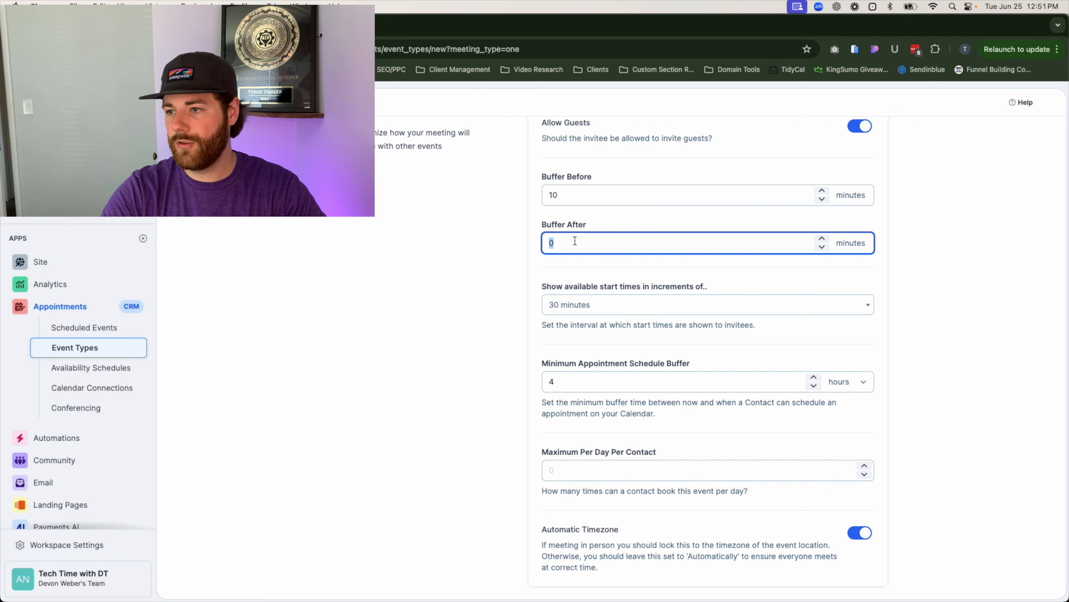
{"action": "type", "text": "15"}
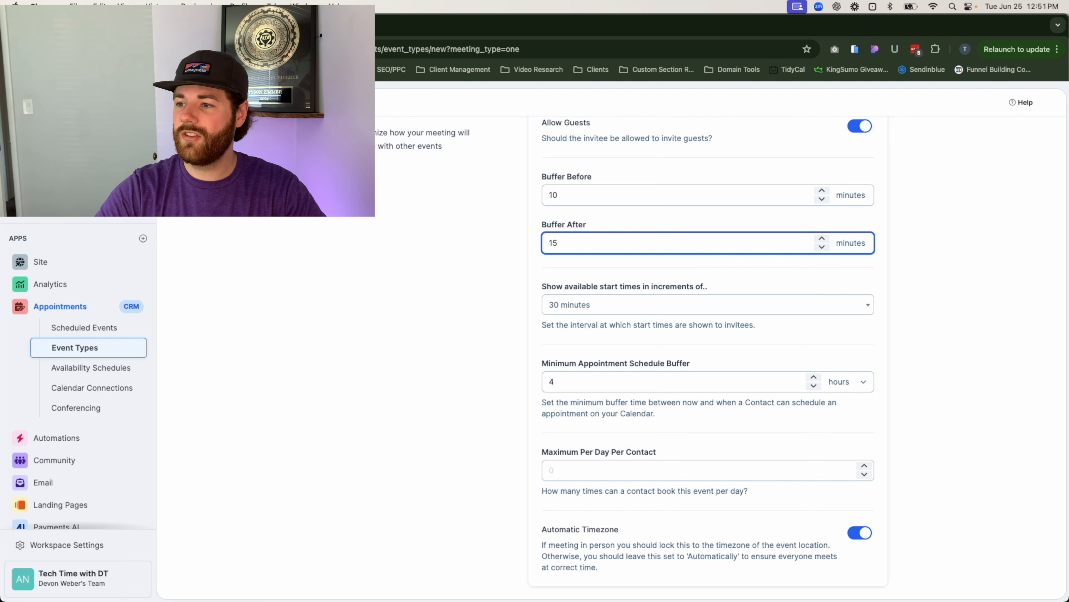
- Change the event's buffer before to 15 minutes
{"action": "double_click", "coordinate": [583, 192]}
{"action": "type", "text": "15"}
{"action": "left_click", "coordinate": [521, 208]}
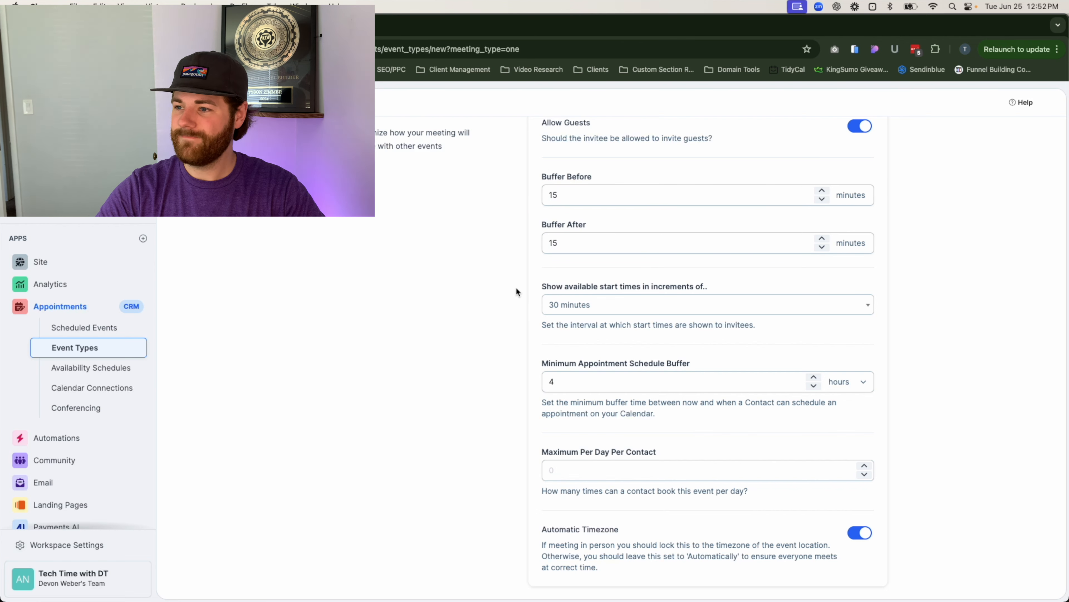
- Review the increment options for the available start times shown to invitees
{"action": "scroll", "coordinate": [522, 278], "scroll_direction": "down", "scroll_amount": 5}
{"action": "scroll", "coordinate": [513, 259], "scroll_direction": "up", "scroll_amount": 3}
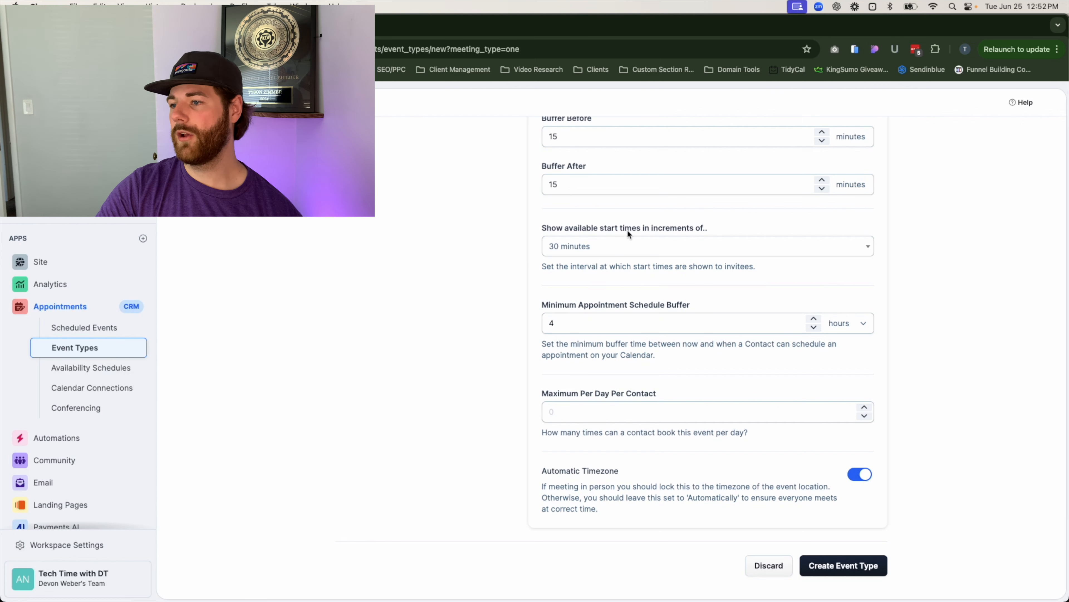
{"action": "left_click_drag", "start_coordinate": [574, 227], "coordinate": [687, 228]}
{"action": "left_click", "coordinate": [746, 227]}
{"action": "left_click", "coordinate": [626, 253]}
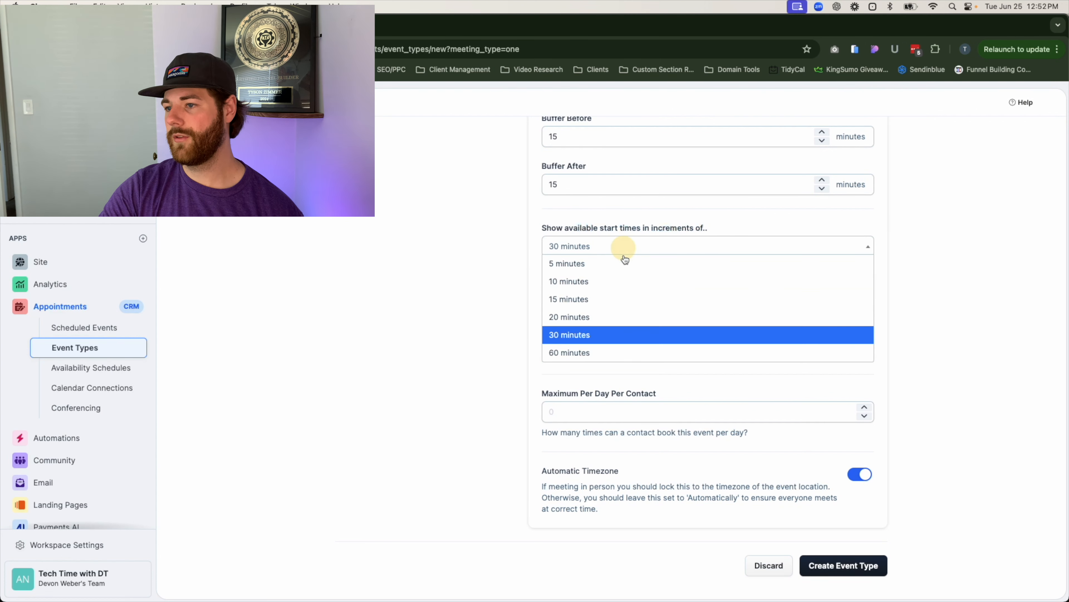
{"action": "left_click", "coordinate": [449, 259]}
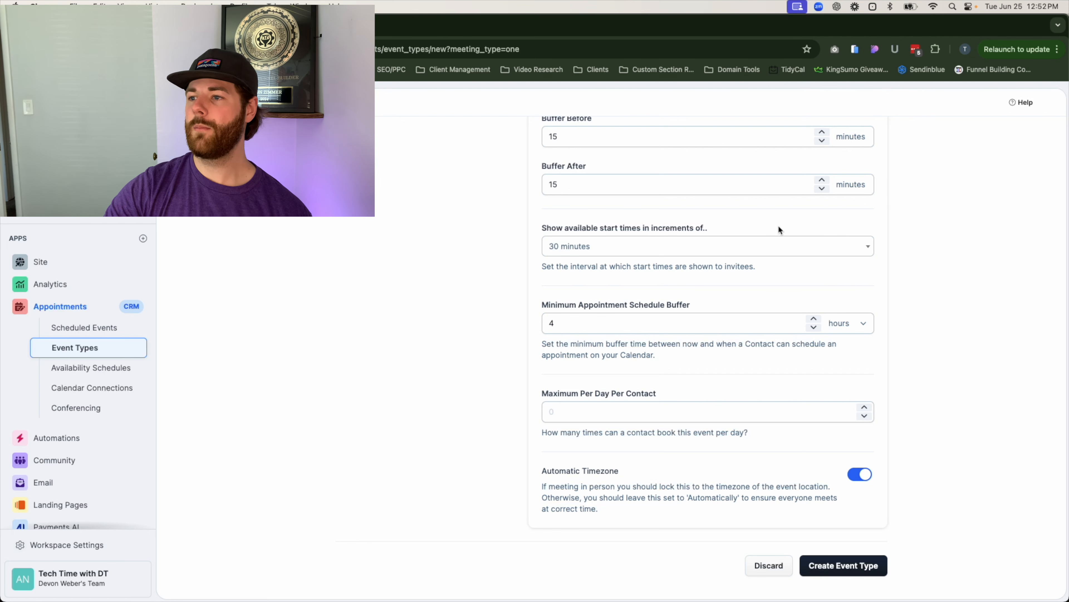
{"action": "scroll", "coordinate": [690, 220], "scroll_direction": "up", "scroll_amount": 2}
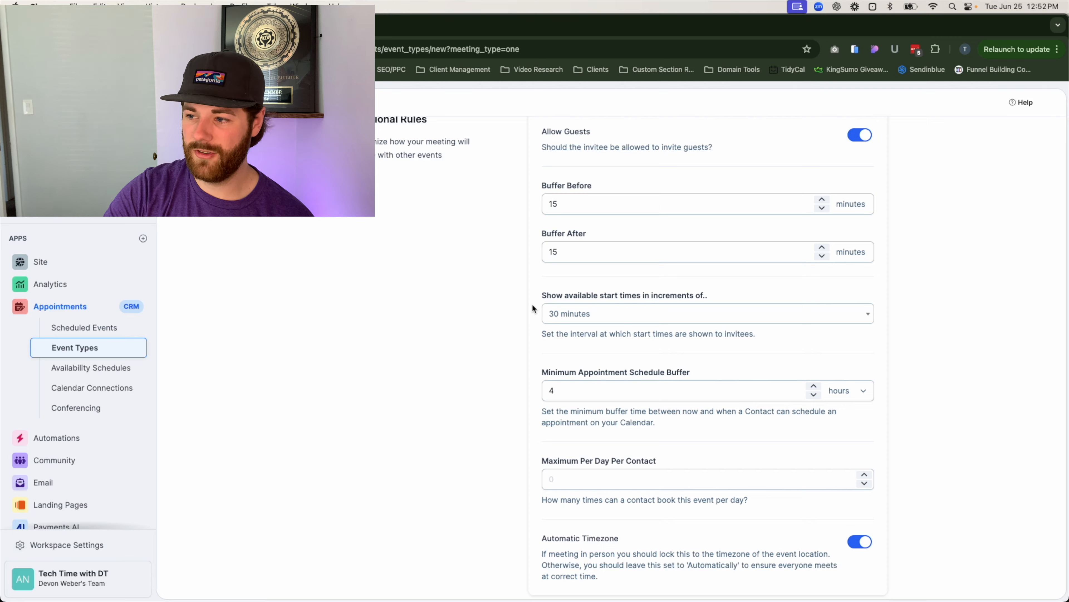
- Review the minimum appointment schedule buffer and its value in hours
{"action": "scroll", "coordinate": [695, 295], "scroll_direction": "down", "scroll_amount": 3}
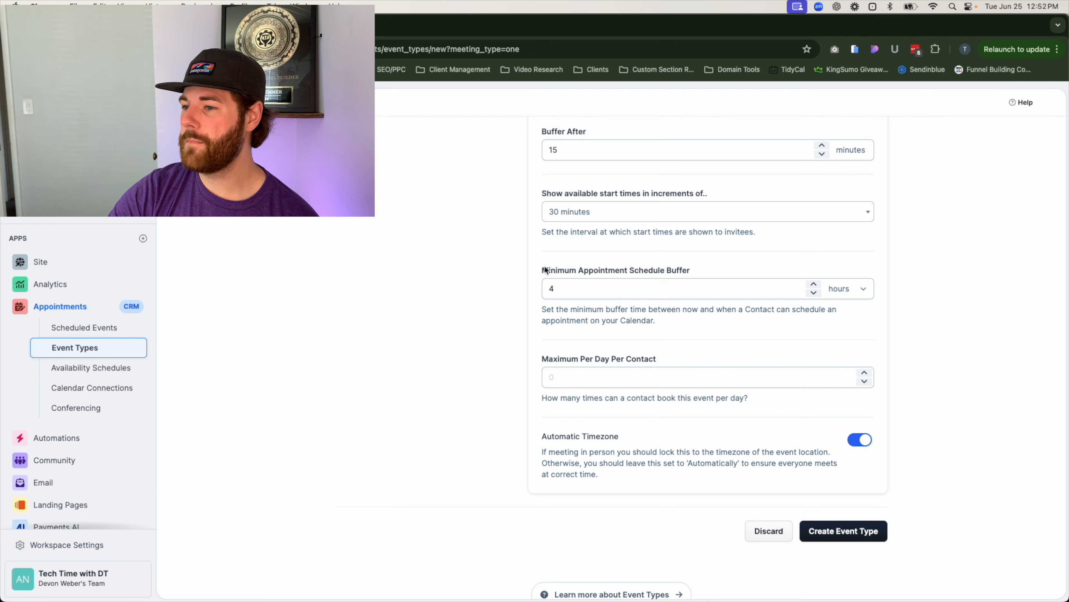
{"action": "scroll", "coordinate": [543, 269], "scroll_direction": "down", "scroll_amount": 1}
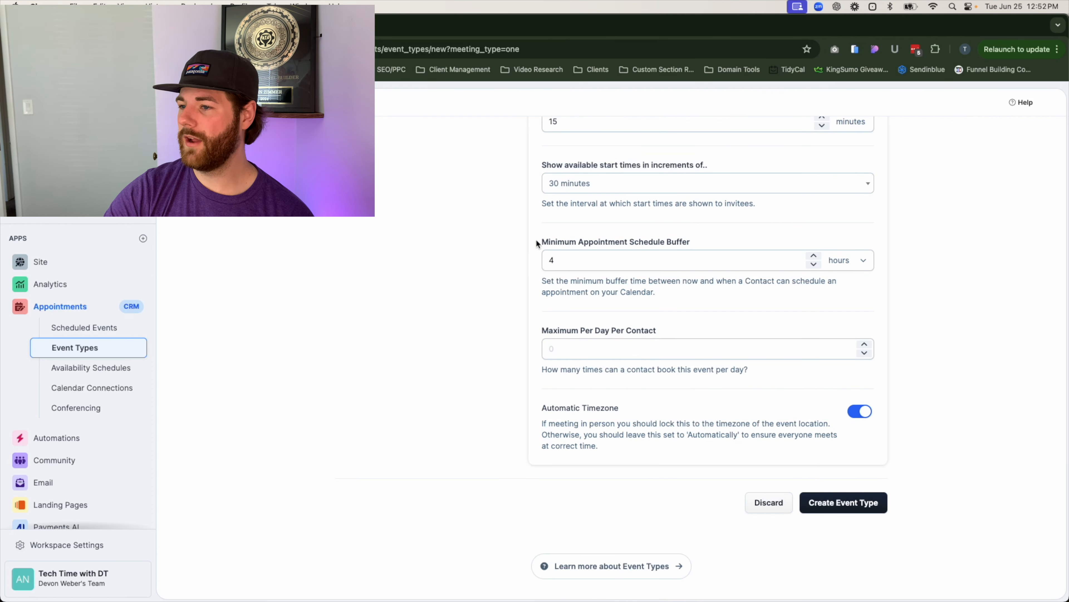
{"action": "left_click_drag", "start_coordinate": [537, 241], "coordinate": [710, 239]}
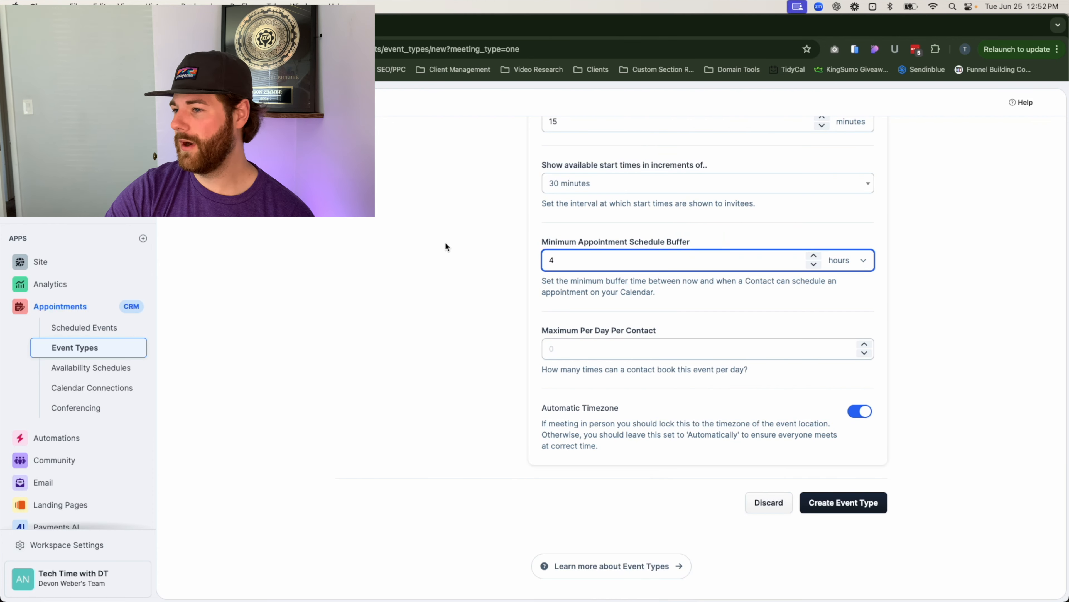
{"action": "left_click", "coordinate": [532, 243]}
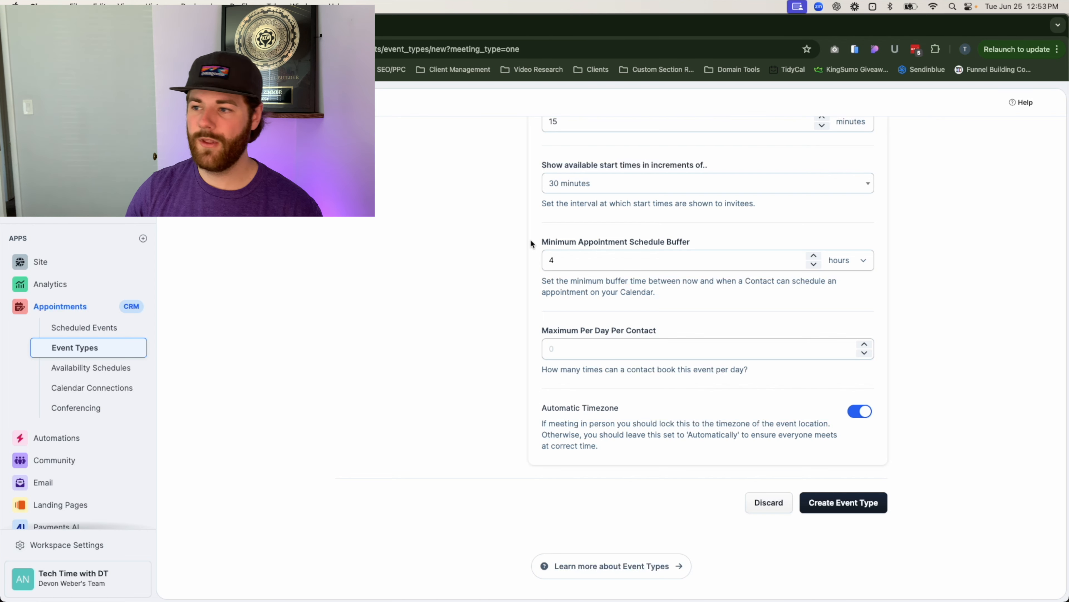
{"action": "double_click", "coordinate": [609, 259]}
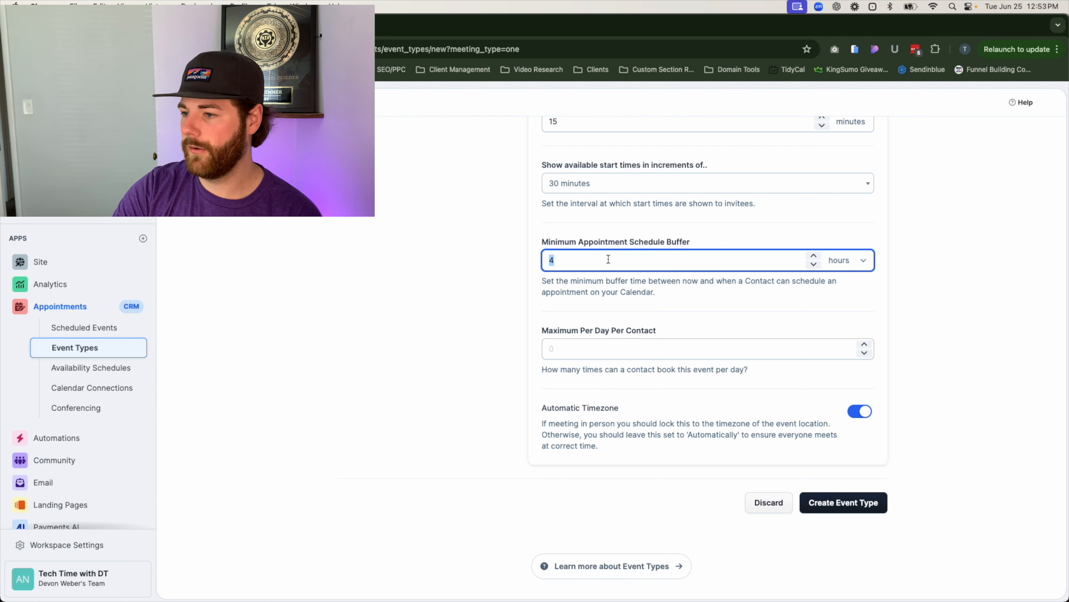
- Set the maximum bookings per day per contact to 3
{"action": "left_click", "coordinate": [578, 348]}
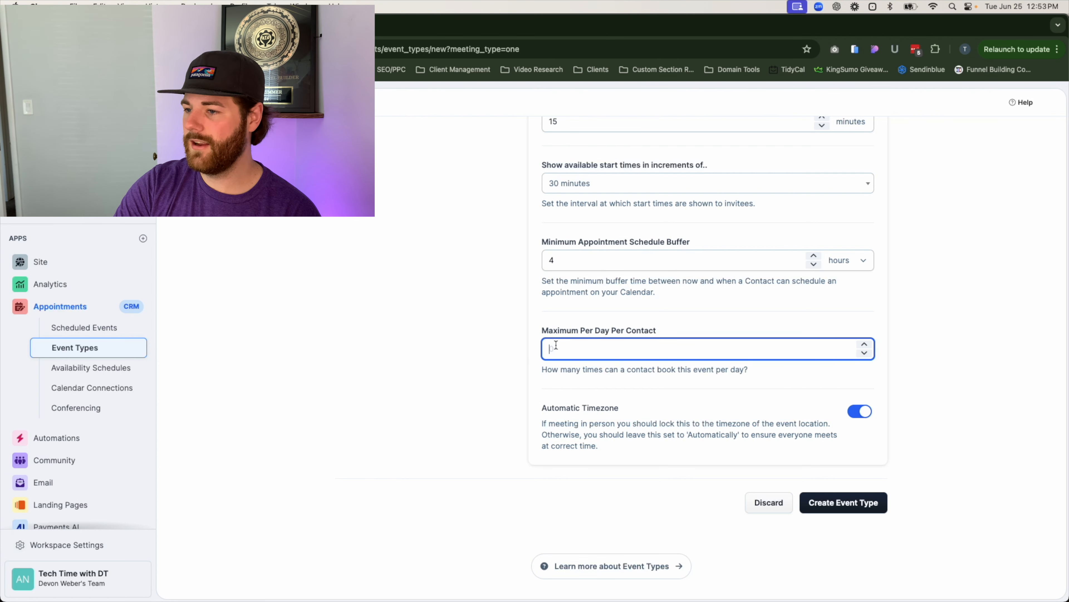
{"action": "left_click", "coordinate": [559, 321]}
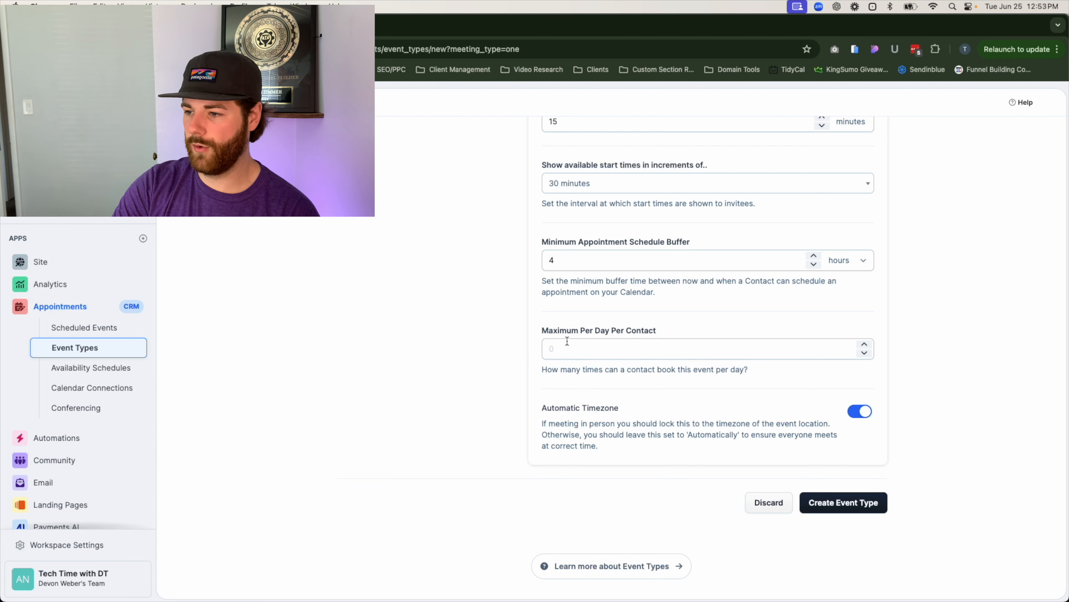
{"action": "left_click", "coordinate": [578, 354]}
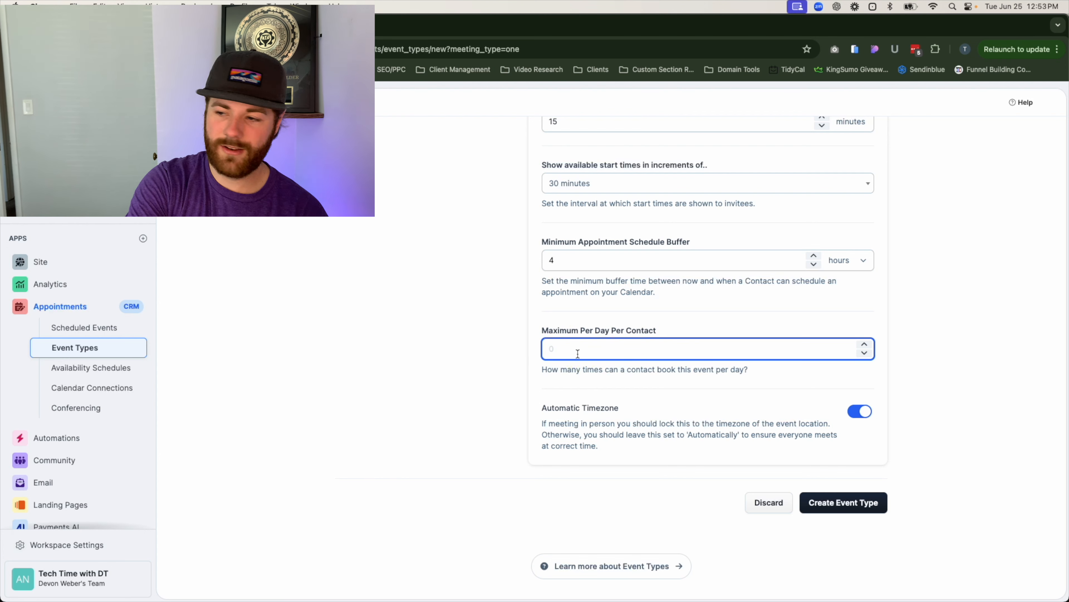
{"action": "left_click", "coordinate": [461, 369]}
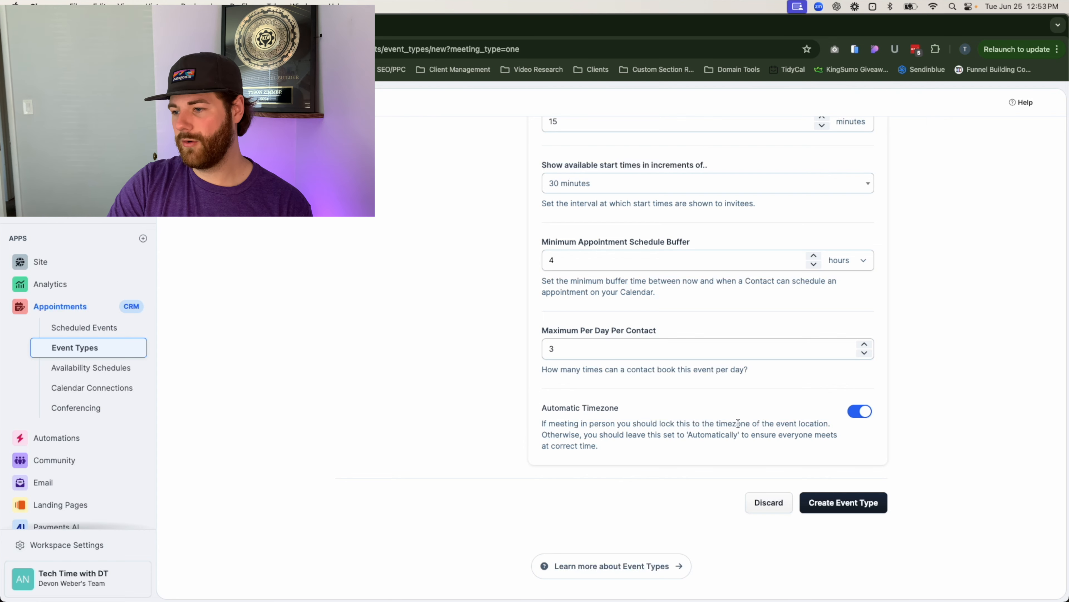
- Try turning off the automatic timezone to view the locked time zone field, and turn it back on
{"action": "left_click_drag", "start_coordinate": [538, 407], "coordinate": [610, 407]}
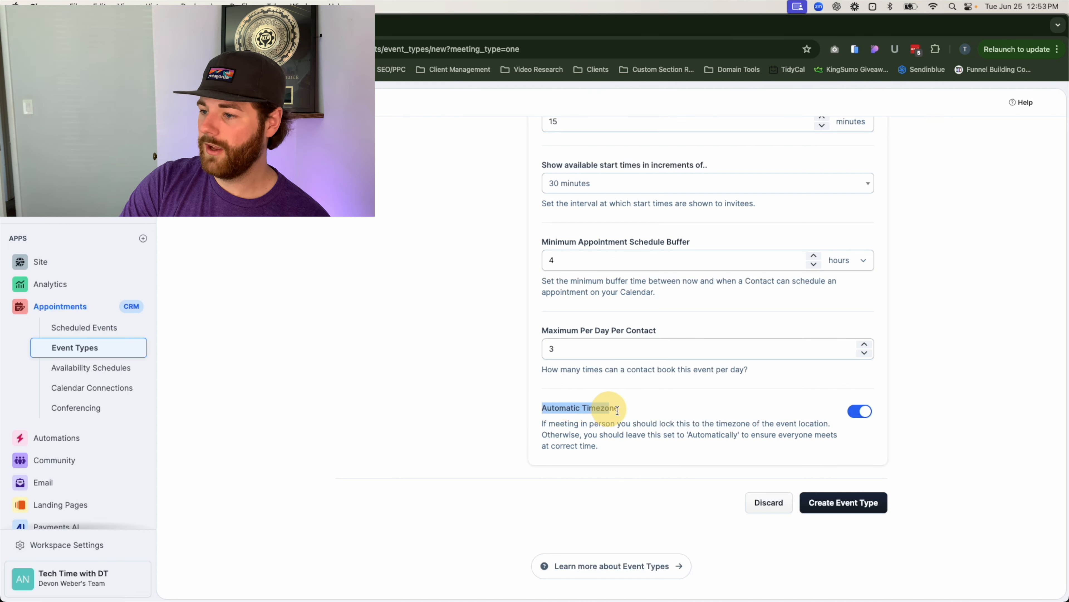
{"action": "left_click", "coordinate": [976, 442]}
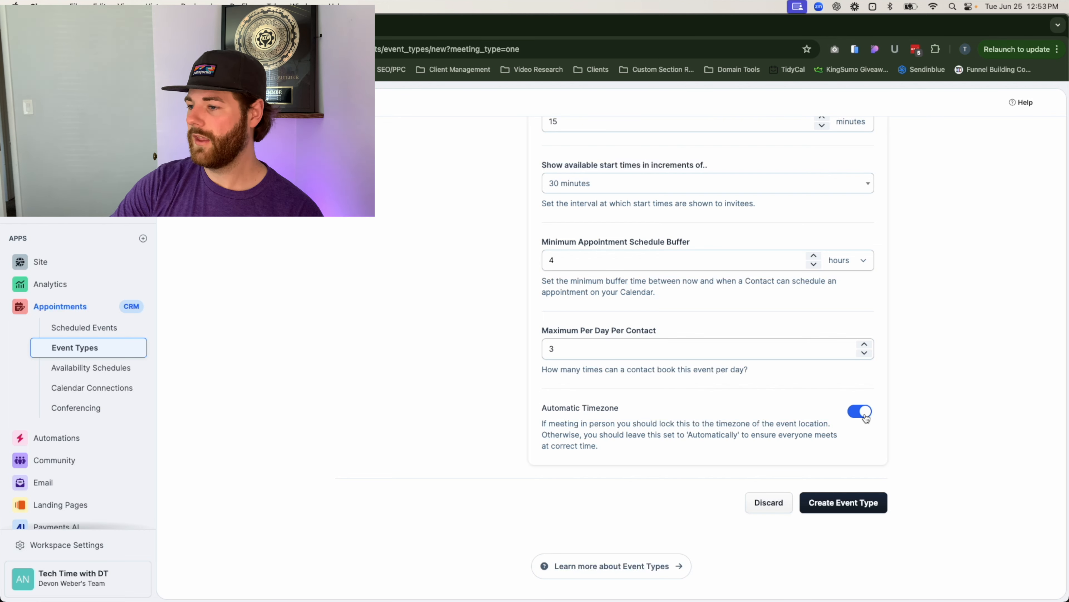
{"action": "left_click", "coordinate": [856, 415]}
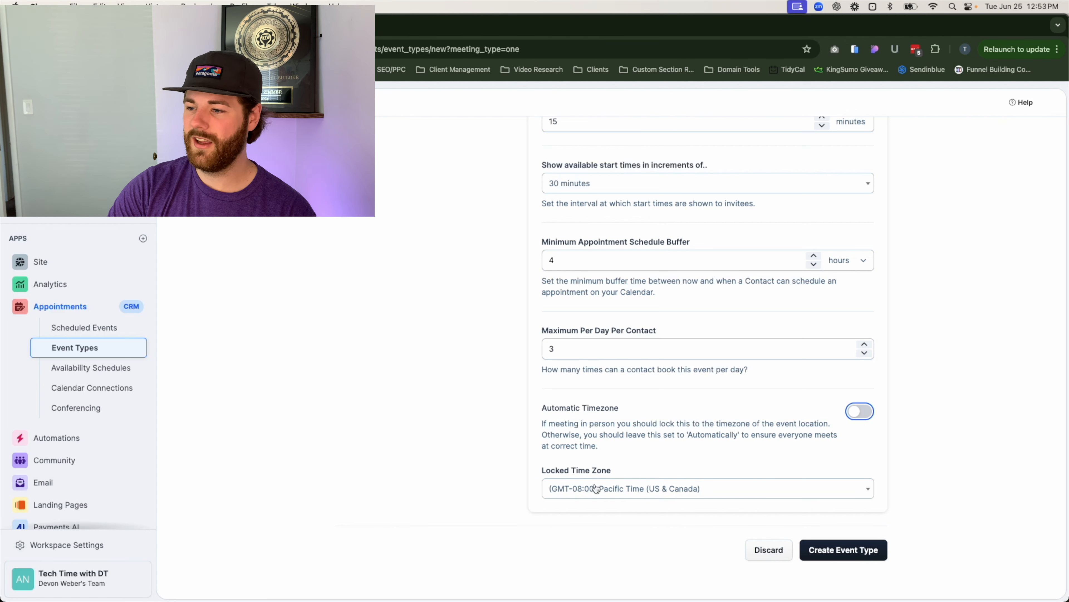
{"action": "left_click", "coordinate": [852, 416]}
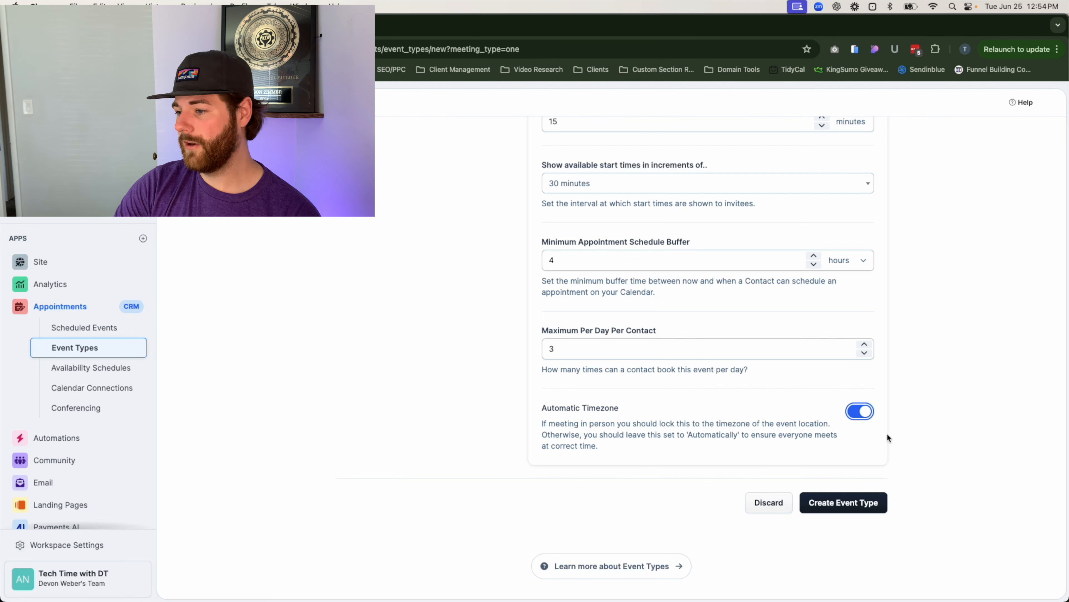
- Create the event type and copy the booking link of the one on one booking event
{"action": "left_click", "coordinate": [856, 510]}
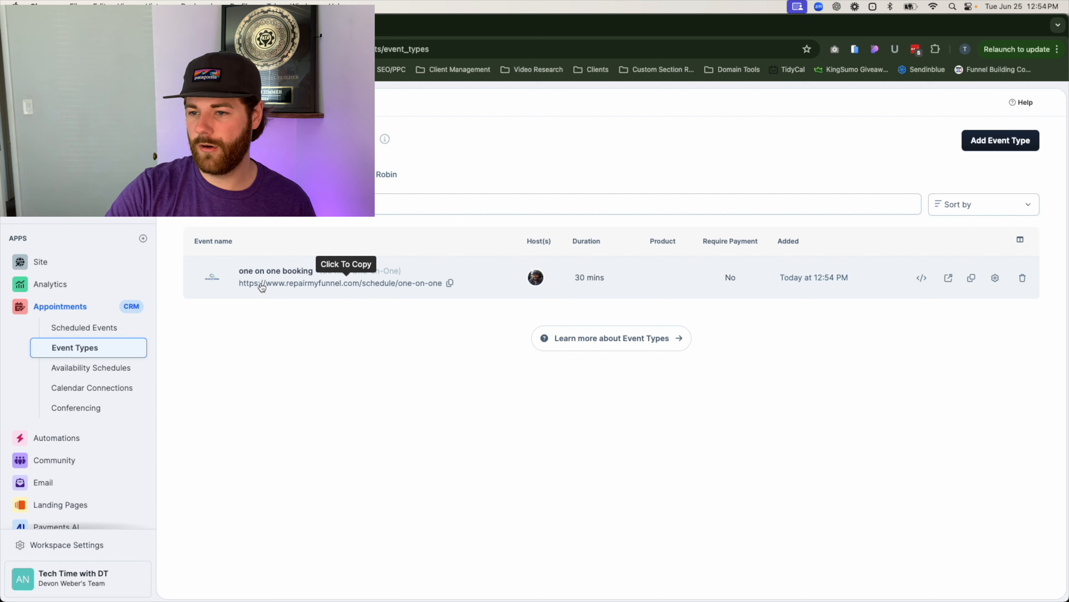
{"action": "left_click", "coordinate": [451, 283]}
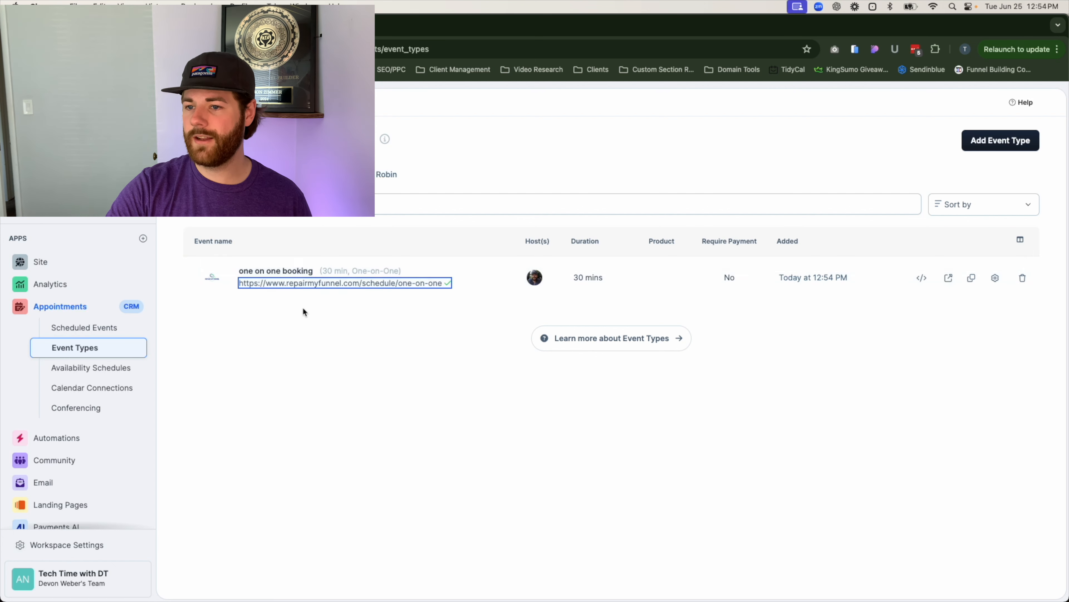
{"action": "left_click", "coordinate": [298, 286]}
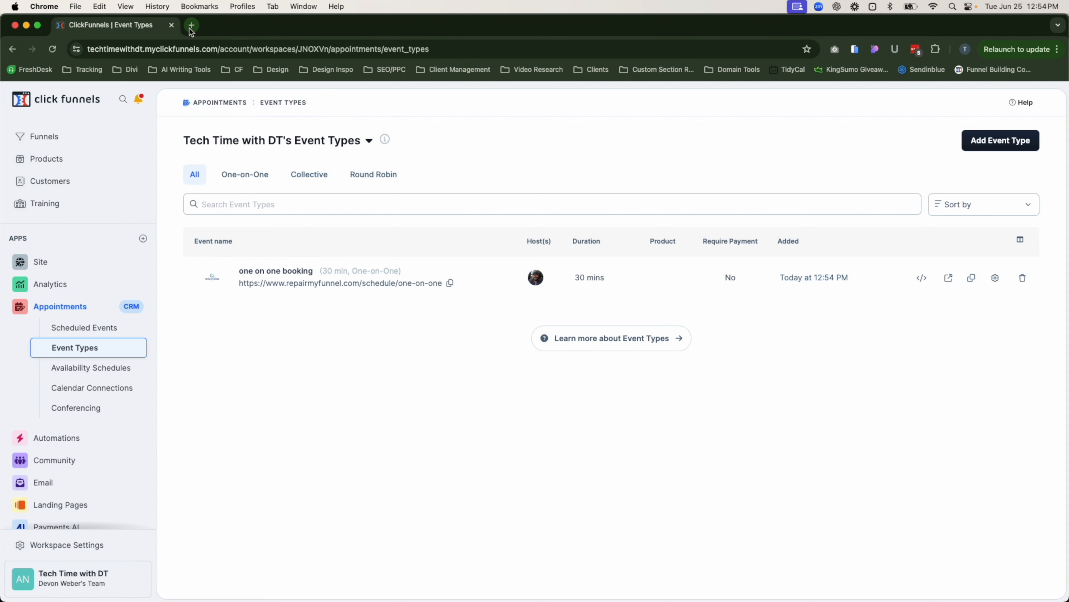
- Open the copied booking link in a new tab and inspect the booking page's title and description
{"action": "left_click", "coordinate": [192, 26]}
{"action": "key", "text": "super+v"}
{"action": "key", "text": "Return"}
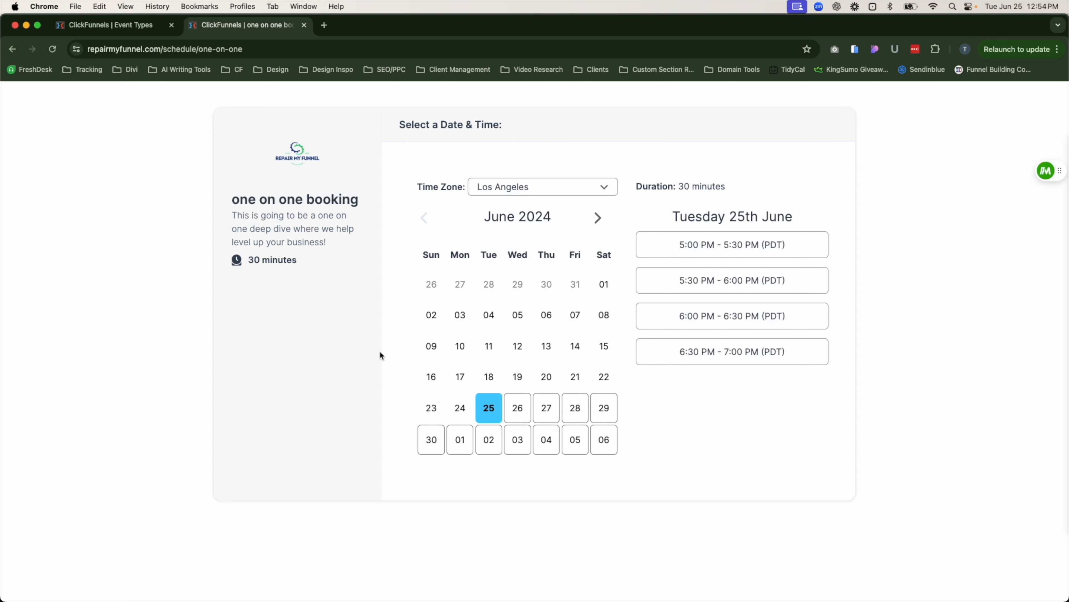
{"action": "left_click_drag", "start_coordinate": [242, 212], "coordinate": [324, 239]}
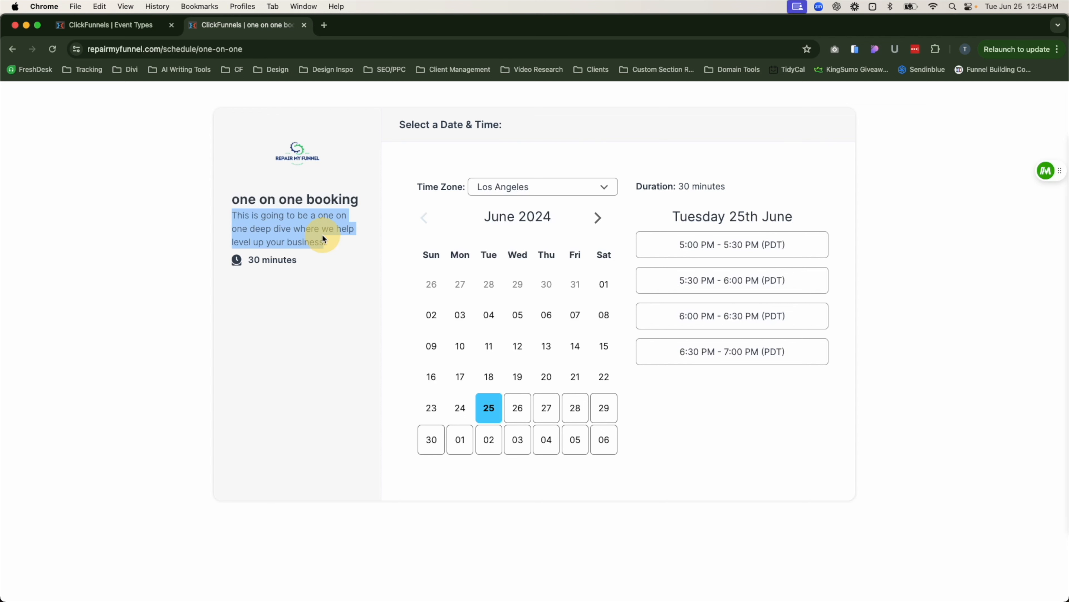
{"action": "left_click_drag", "start_coordinate": [237, 199], "coordinate": [350, 196]}
{"action": "left_click", "coordinate": [335, 201]}
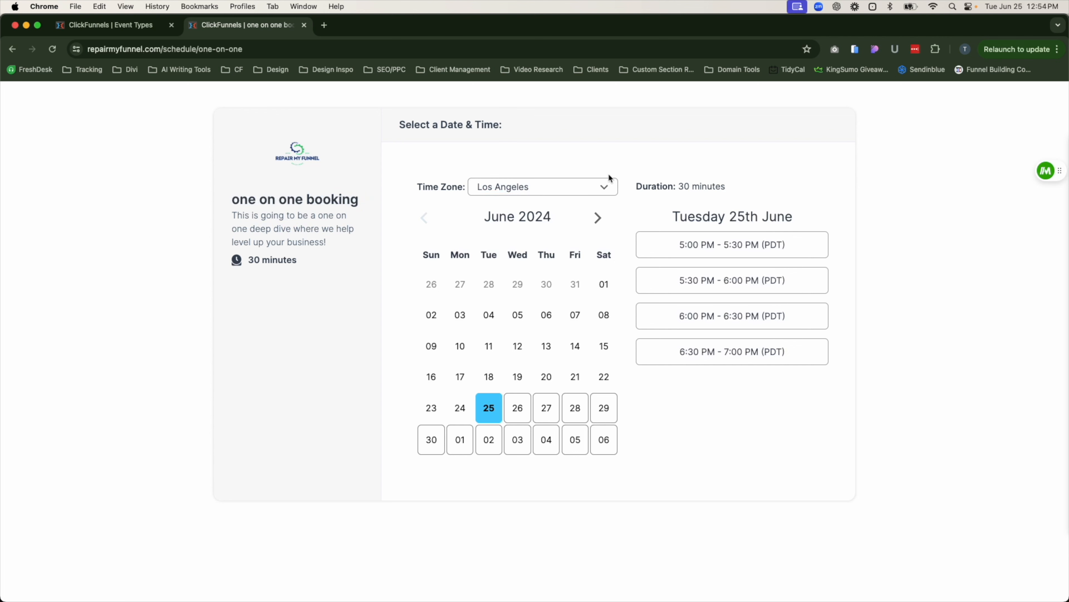
- Test the booking page up to the details form with the July 25, 2024, 10:30 AM - 11:00 AM slot, and close the page
{"action": "left_click", "coordinate": [734, 290]}
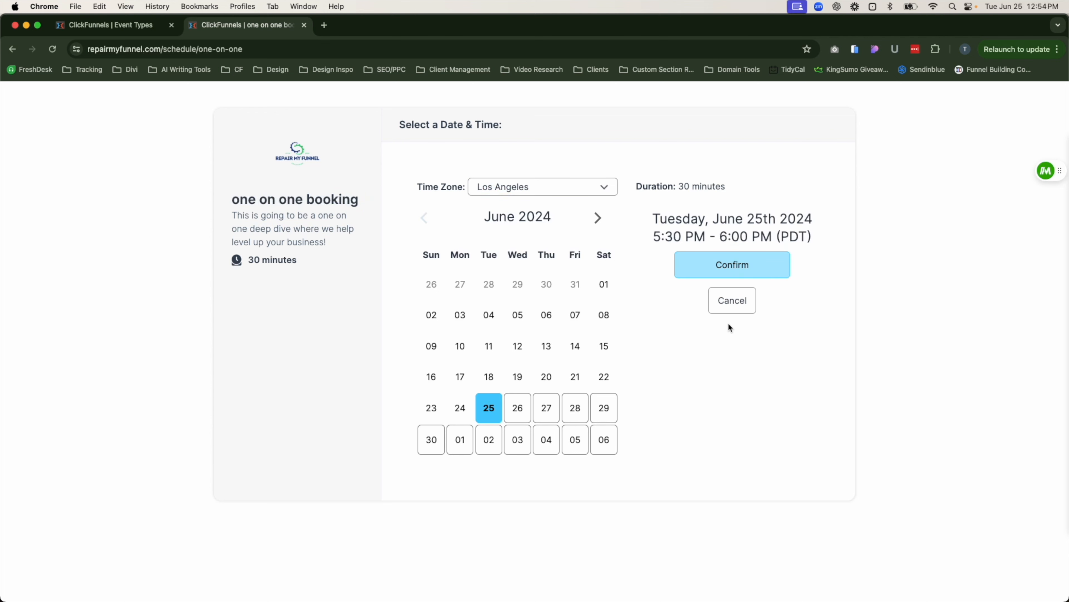
{"action": "left_click", "coordinate": [735, 310]}
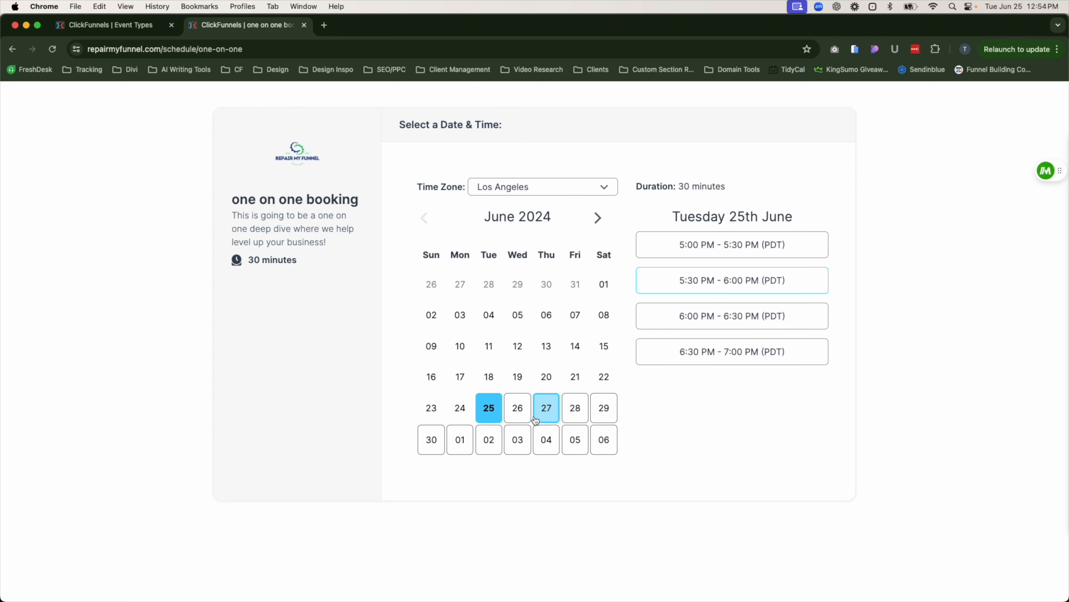
{"action": "left_click", "coordinate": [598, 217]}
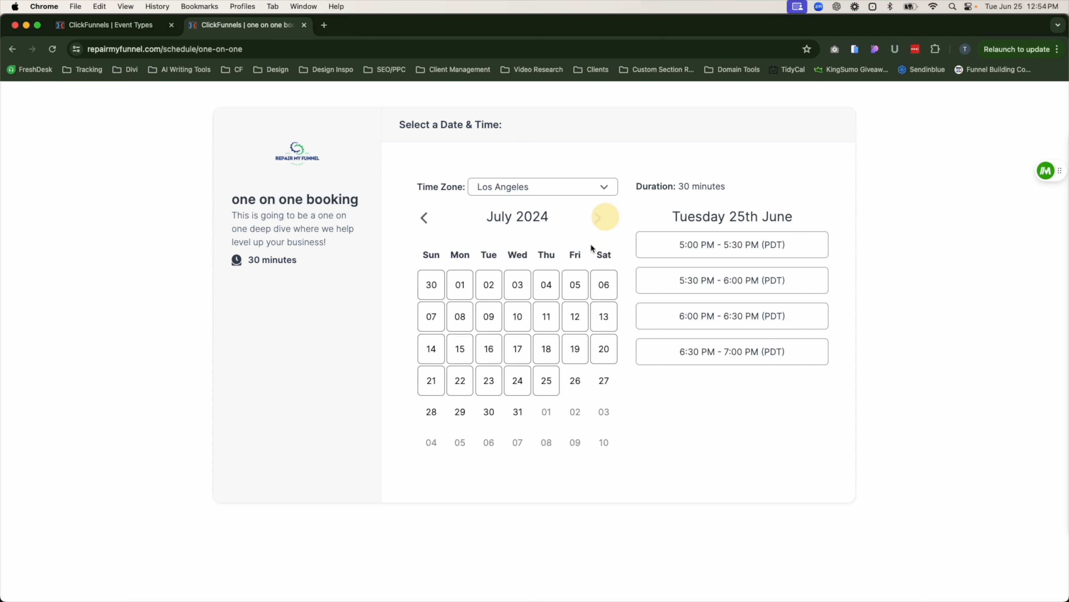
{"action": "left_click", "coordinate": [547, 380]}
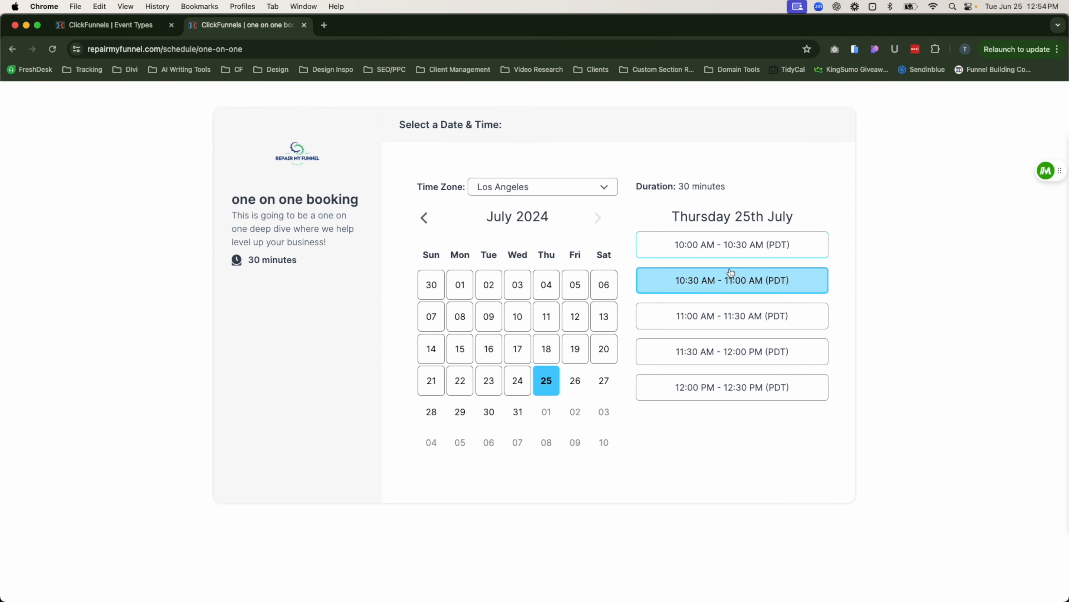
{"action": "left_click", "coordinate": [734, 281]}
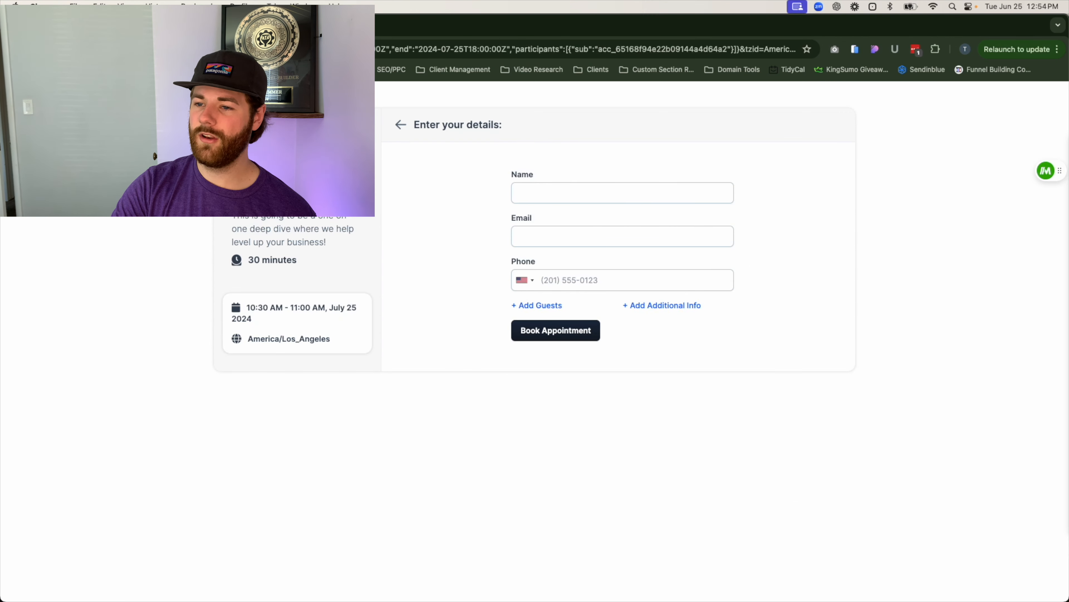
{"action": "key", "text": "super+w"}
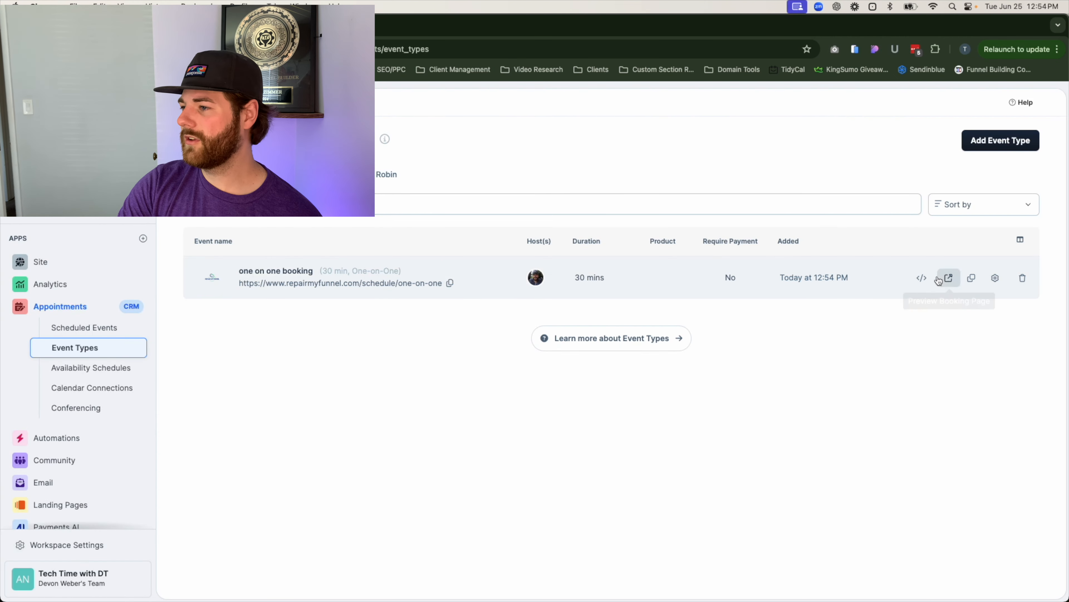
- Copy the embed code of the one on one booking event type
{"action": "left_click", "coordinate": [922, 279]}
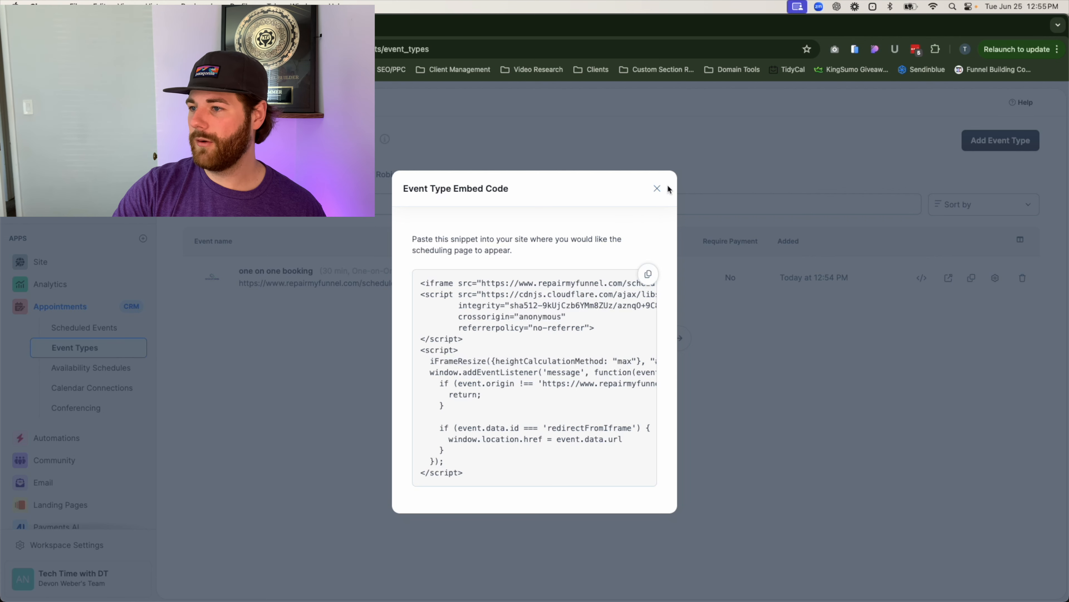
{"action": "left_click", "coordinate": [657, 188]}
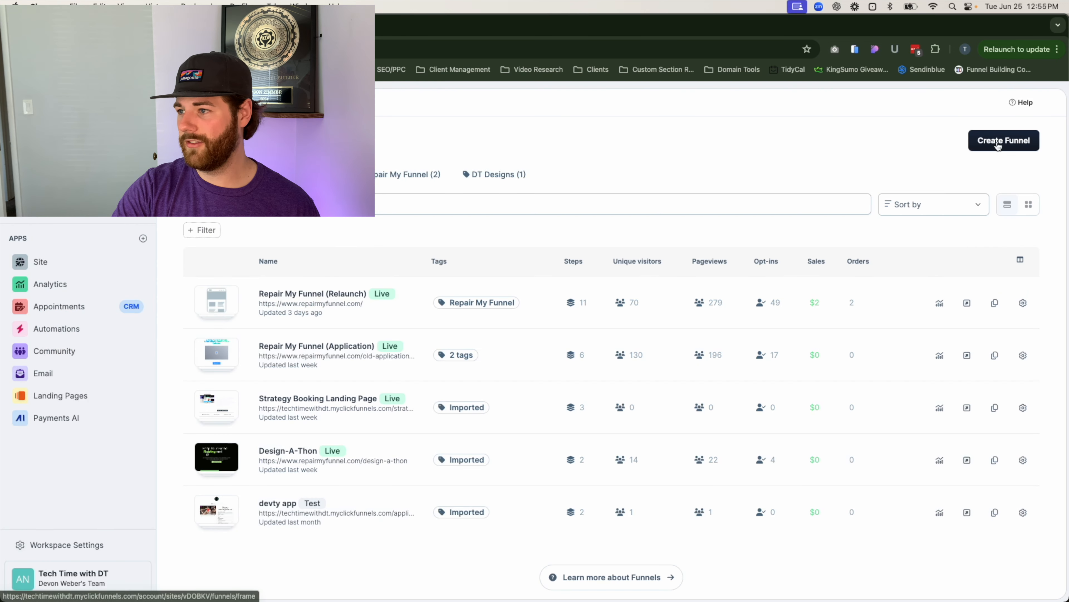
- Create a new blank funnel from scratch named "Appointment testing funnel"
{"action": "left_click", "coordinate": [998, 143]}
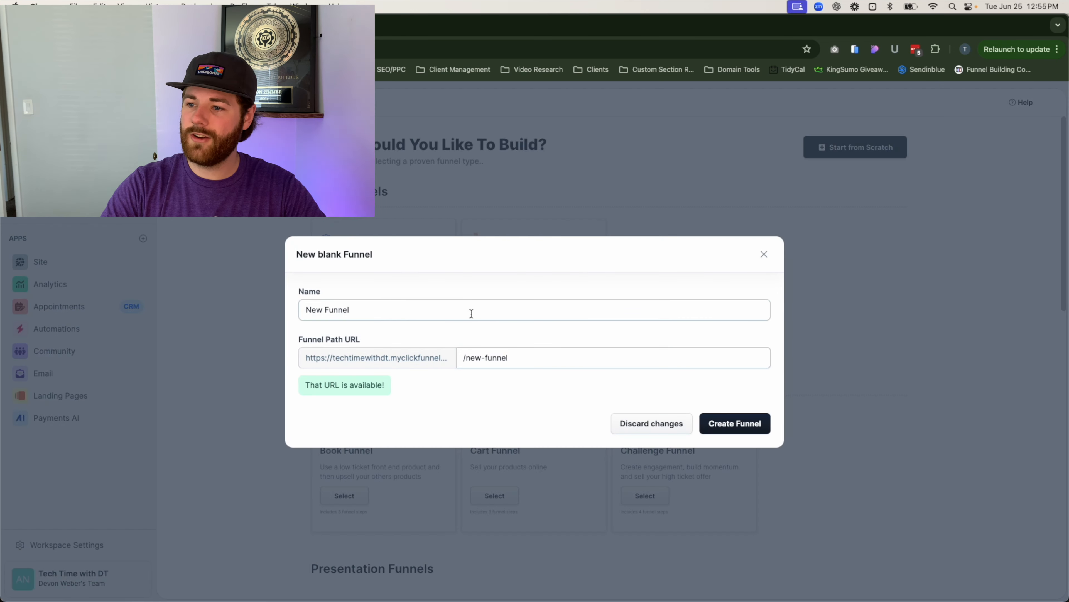
{"action": "triple_click", "coordinate": [383, 309]}
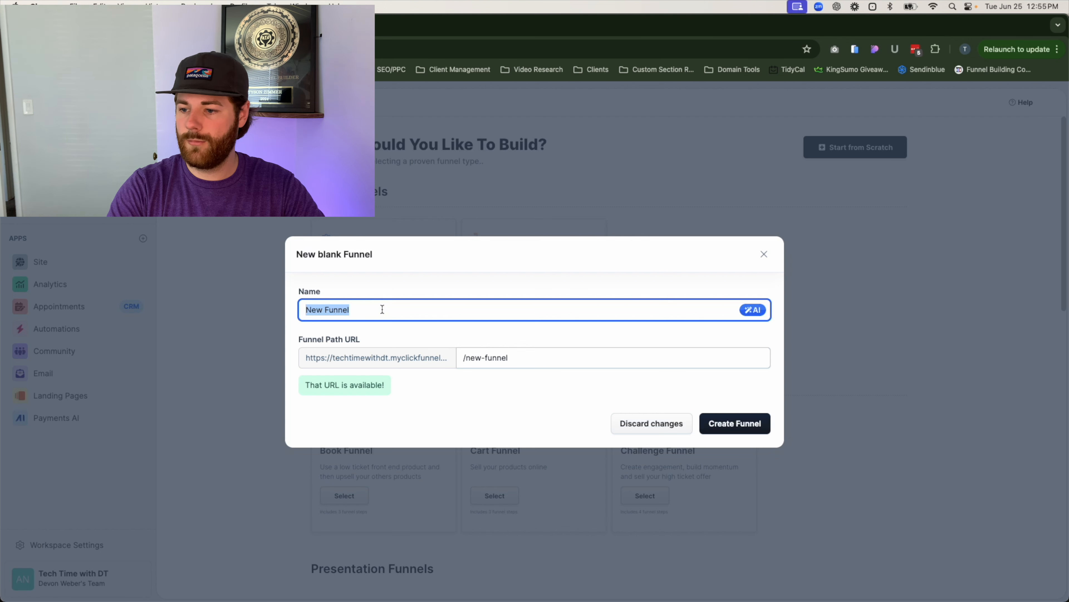
{"action": "type", "text": "A"}
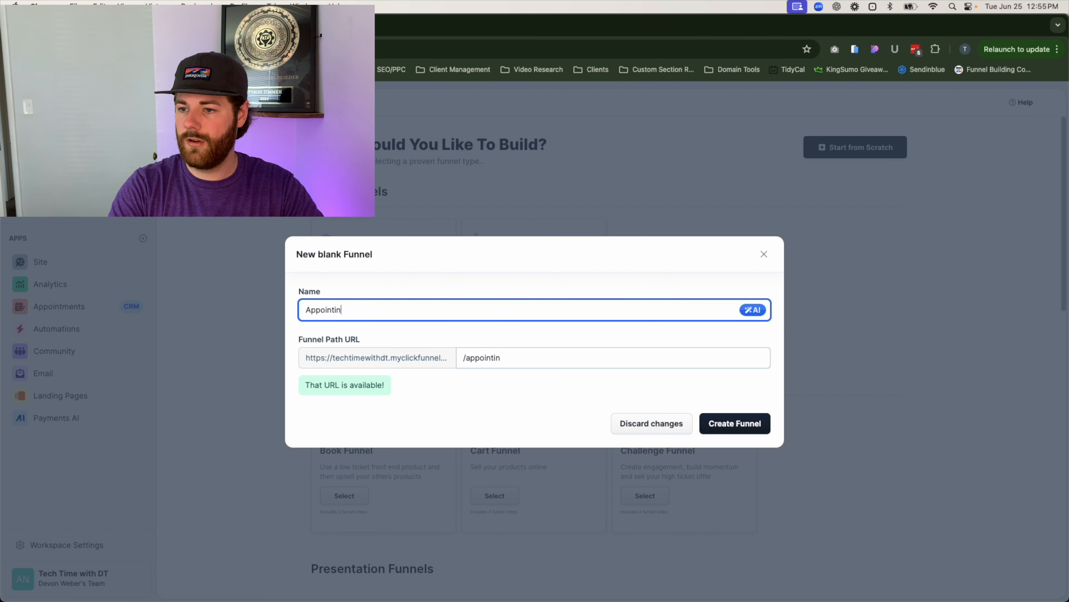
{"action": "type", "text": "ppointment"}
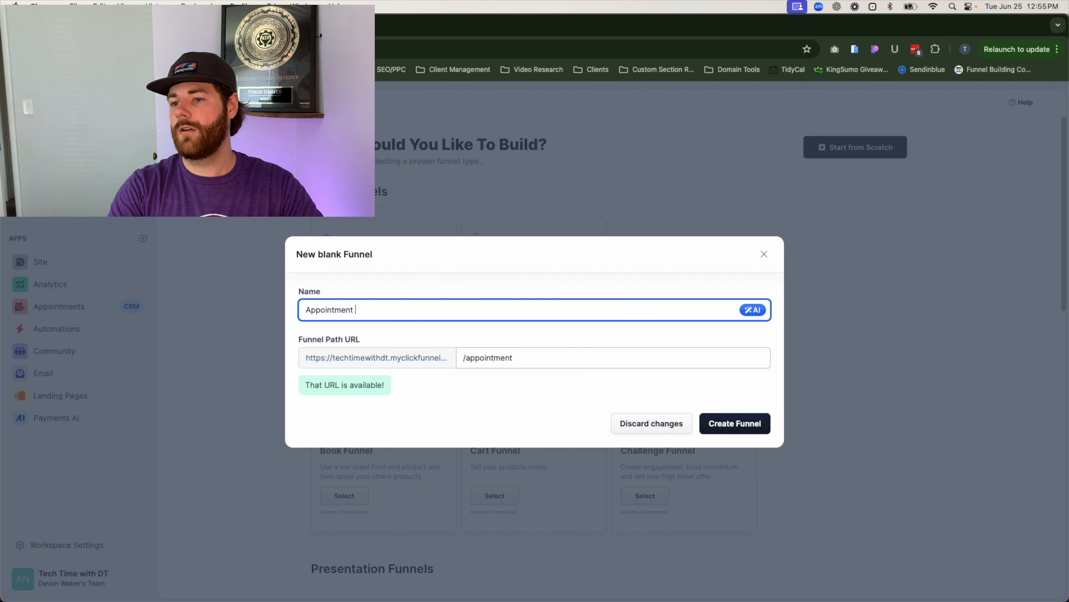
{"action": "type", "text": " testing funnel"}
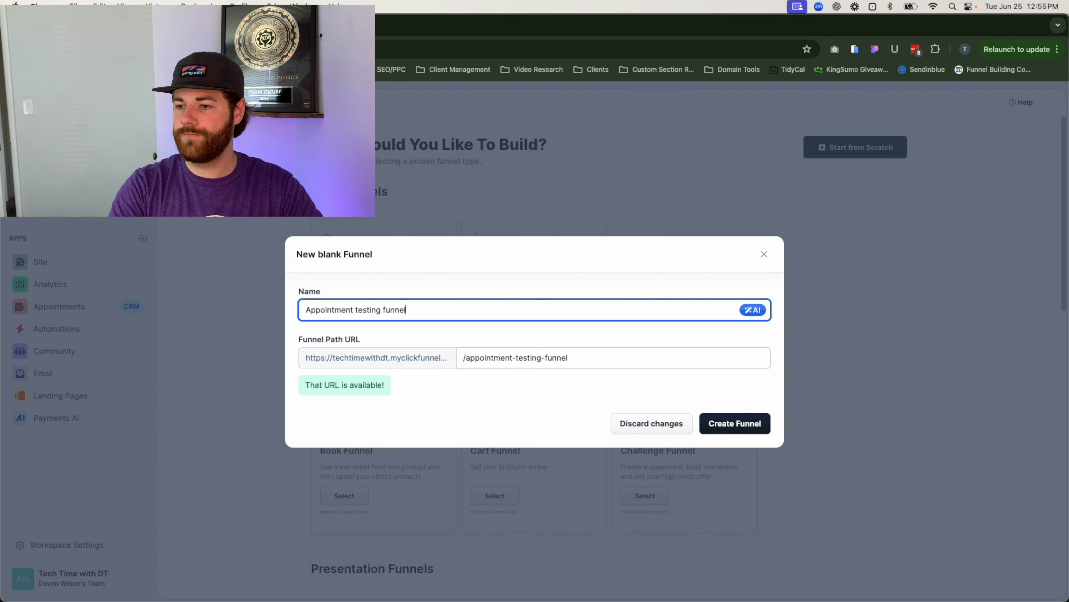
{"action": "left_click", "coordinate": [715, 418]}
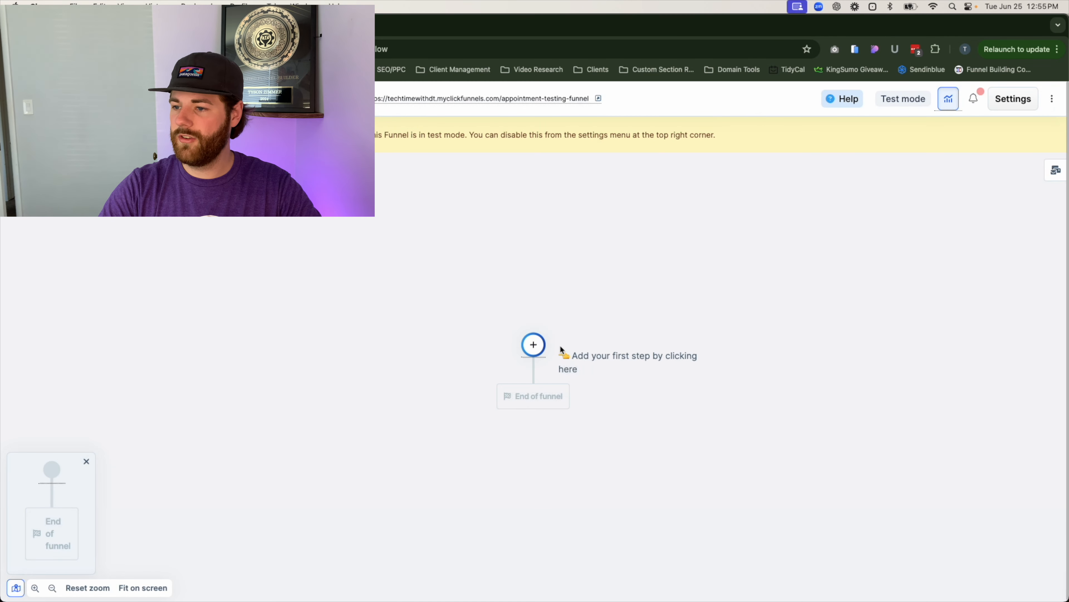
- Add a new page named "calendar embed" as the first step of the funnel
{"action": "left_click", "coordinate": [534, 344]}
{"action": "left_click", "coordinate": [955, 157]}
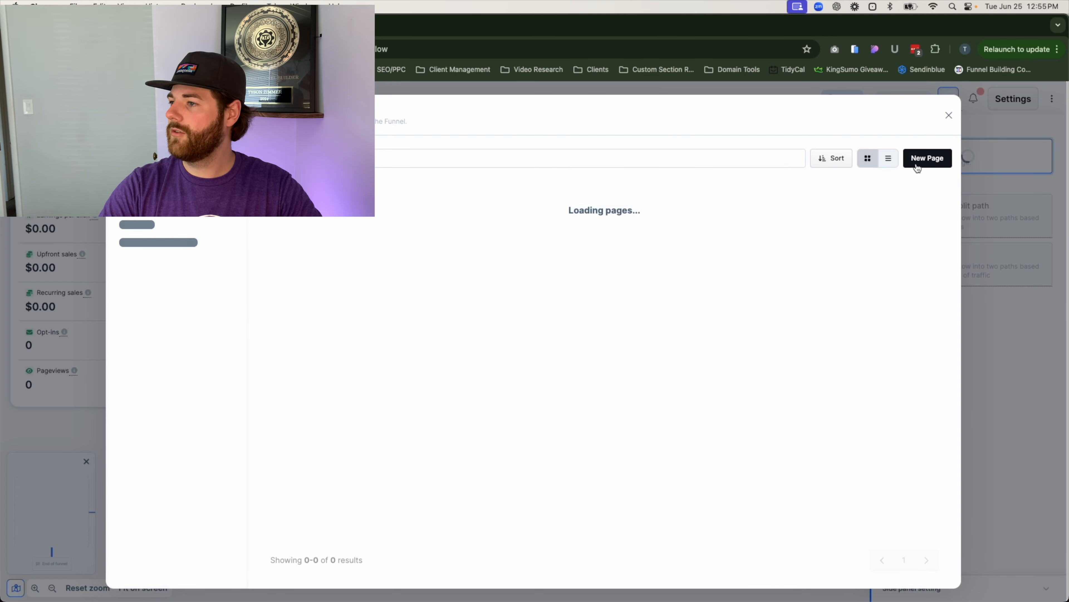
{"action": "left_click", "coordinate": [916, 160]}
{"action": "left_click", "coordinate": [451, 252]}
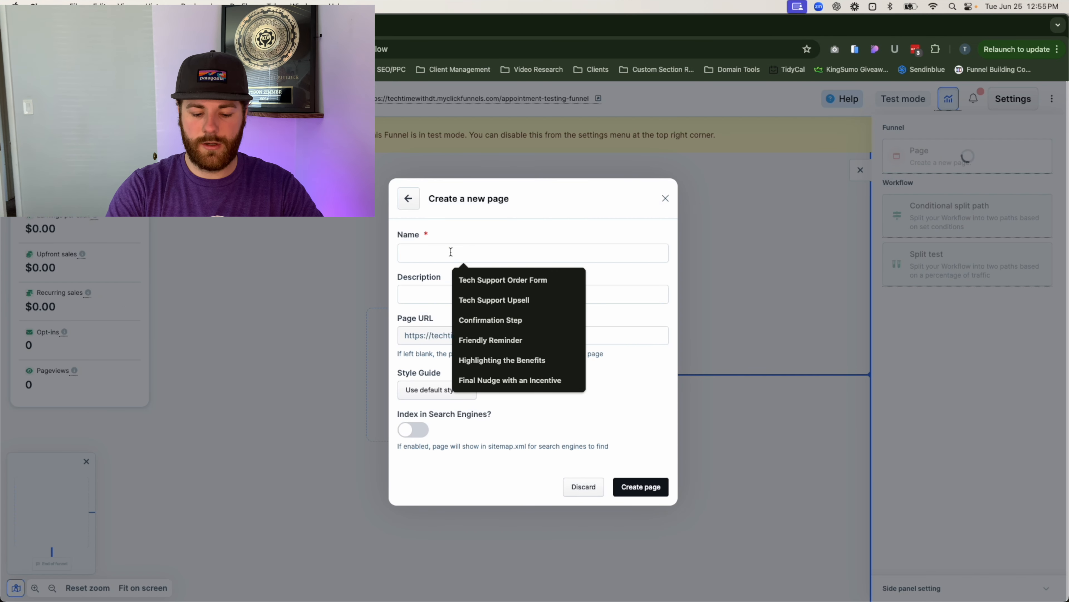
{"action": "type", "text": "calendar"}
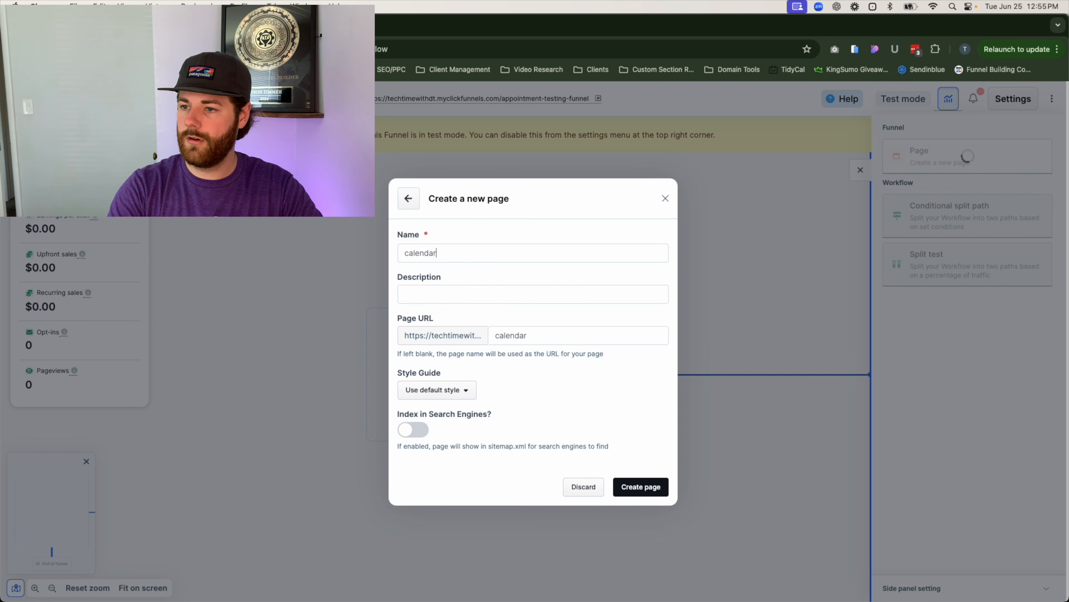
{"action": "type", "text": " embed"}
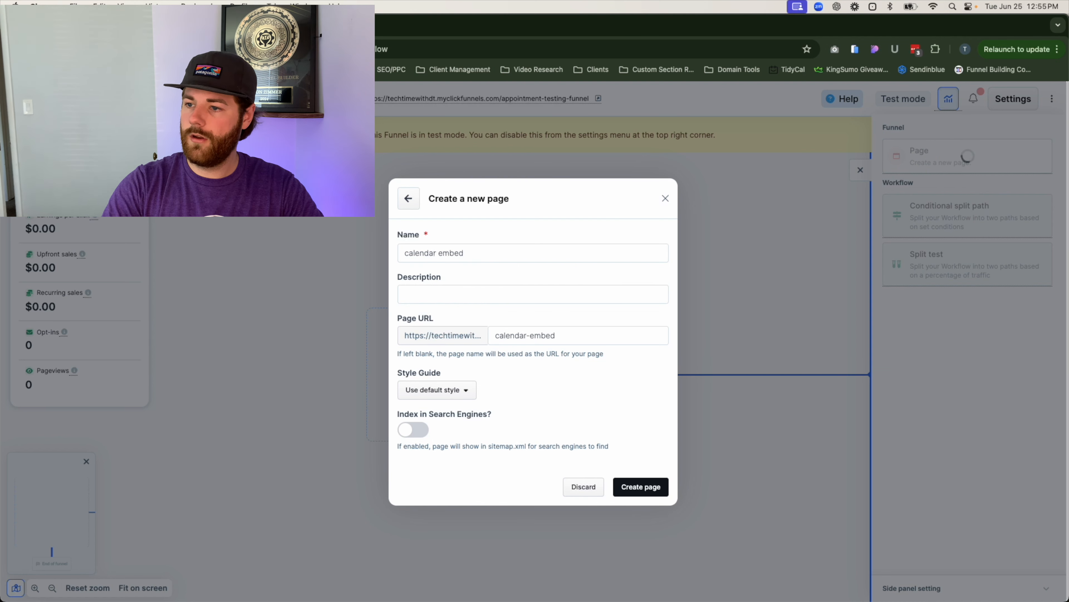
{"action": "left_click", "coordinate": [537, 404]}
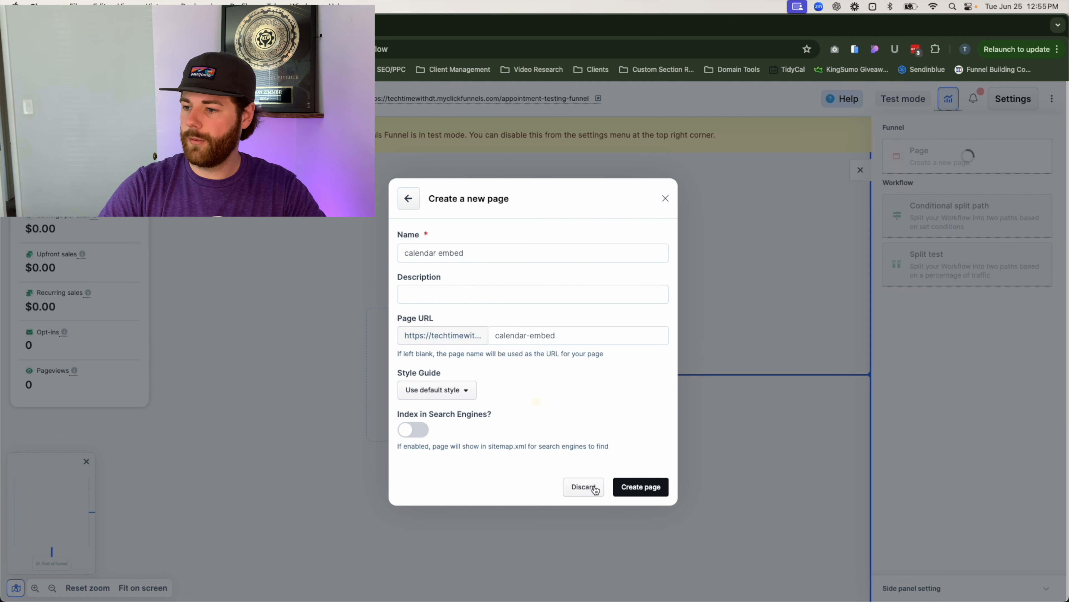
{"action": "left_click", "coordinate": [632, 485]}
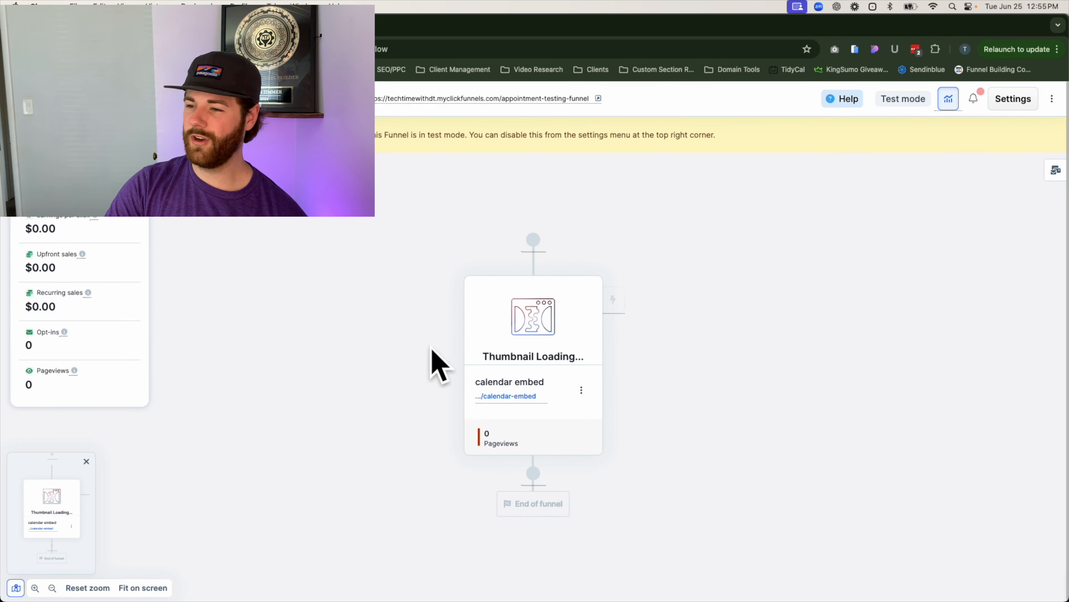
- Open the calendar embed page in the page editor and add a blank section to it
{"action": "mouse_move", "coordinate": [508, 363]}
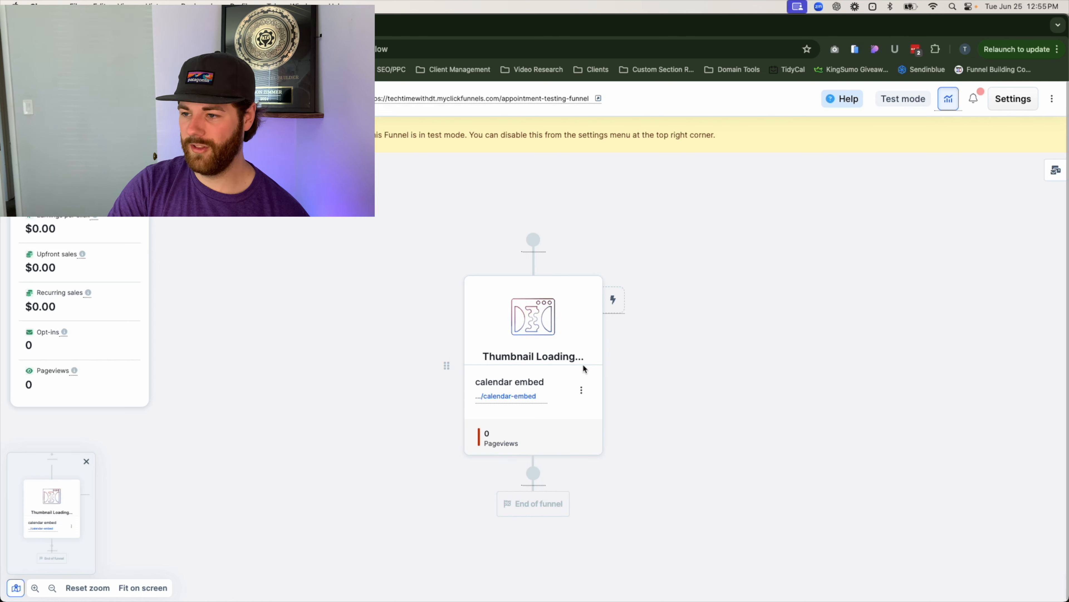
{"action": "left_click", "coordinate": [543, 312]}
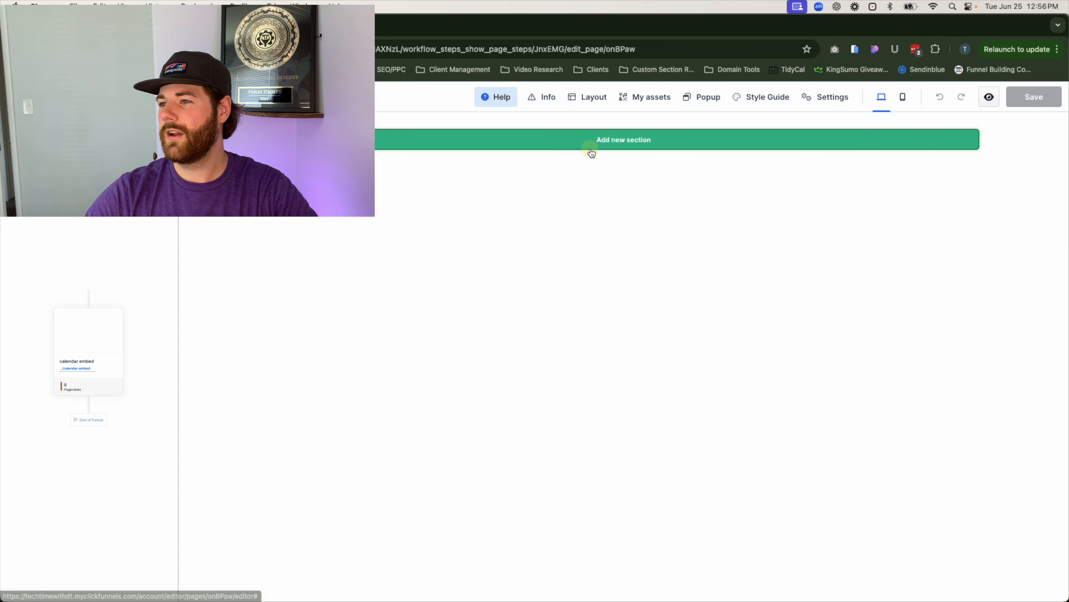
{"action": "left_click", "coordinate": [589, 142]}
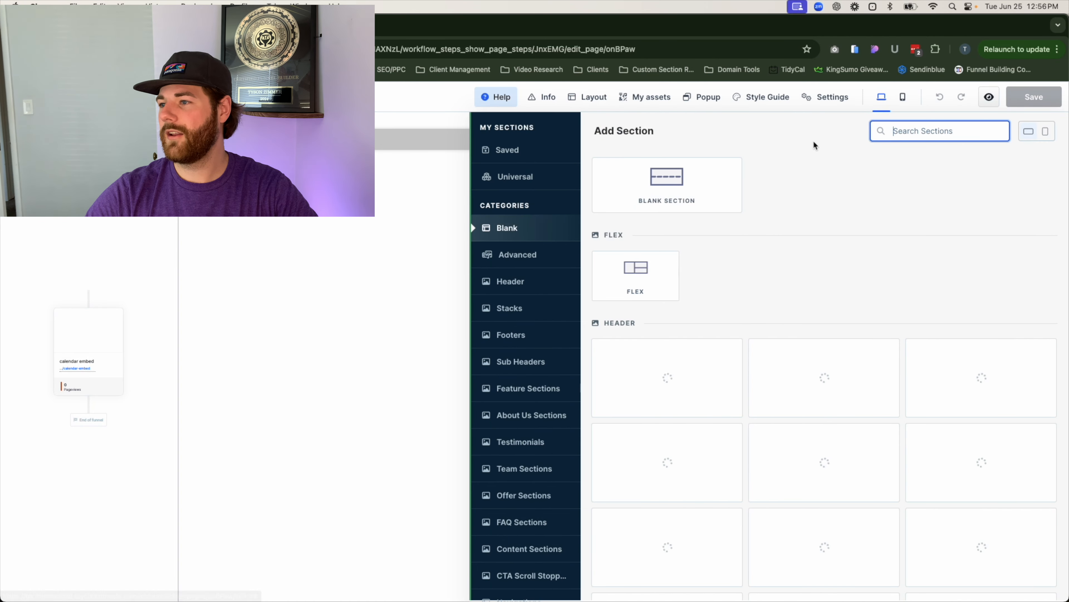
{"action": "left_click", "coordinate": [680, 207]}
{"action": "left_click", "coordinate": [648, 191]}
{"action": "left_click", "coordinate": [433, 228]}
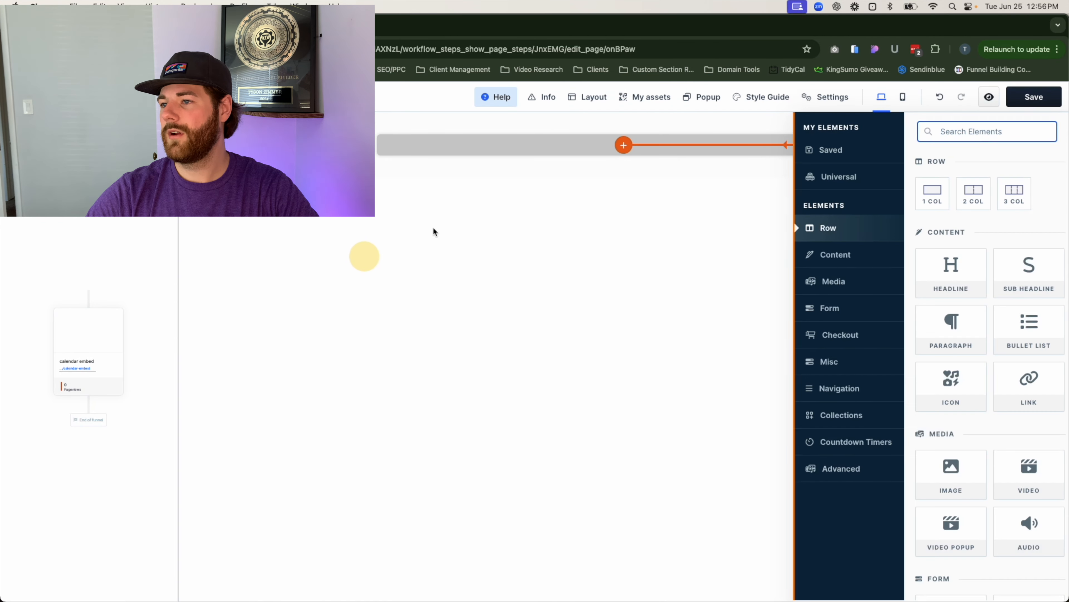
- Find the HTML / JS element by searching for "html" and add it to the blank section
{"action": "left_click", "coordinate": [617, 151]}
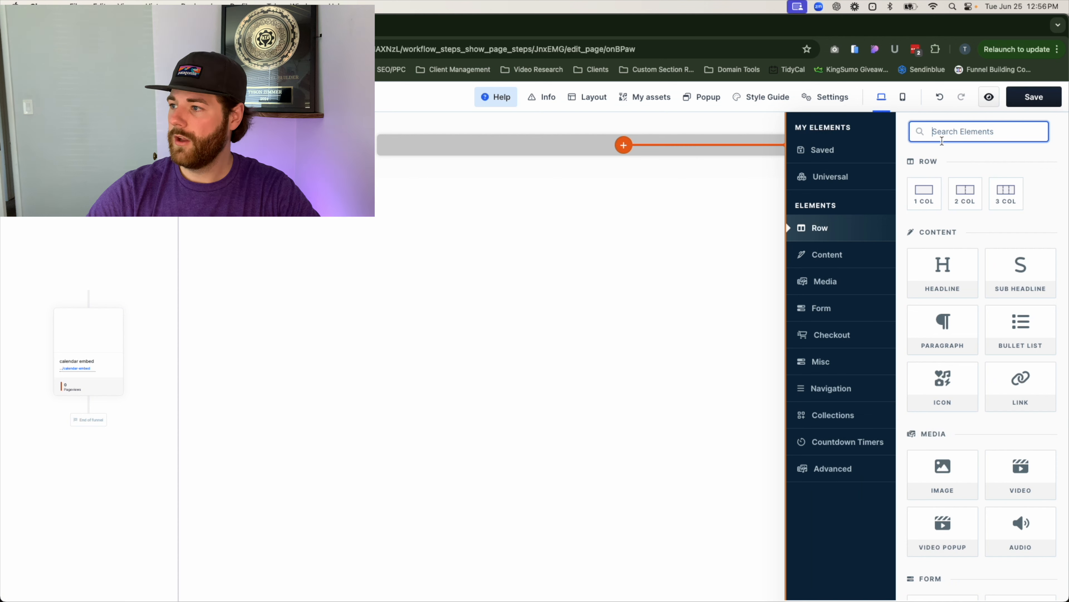
{"action": "left_click", "coordinate": [949, 131]}
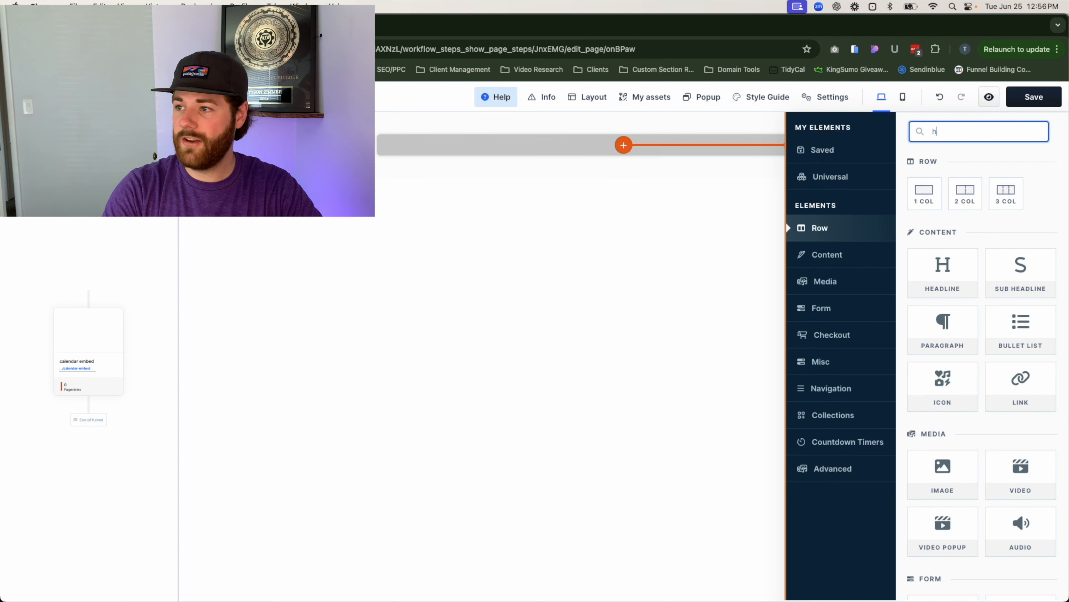
{"action": "type", "text": "html"}
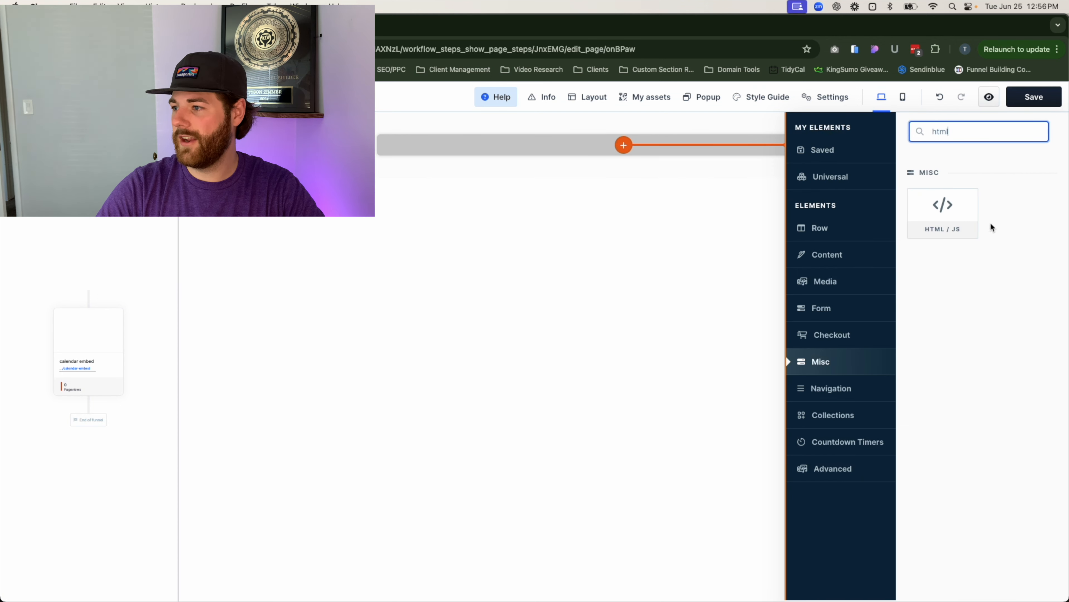
{"action": "left_click", "coordinate": [943, 212]}
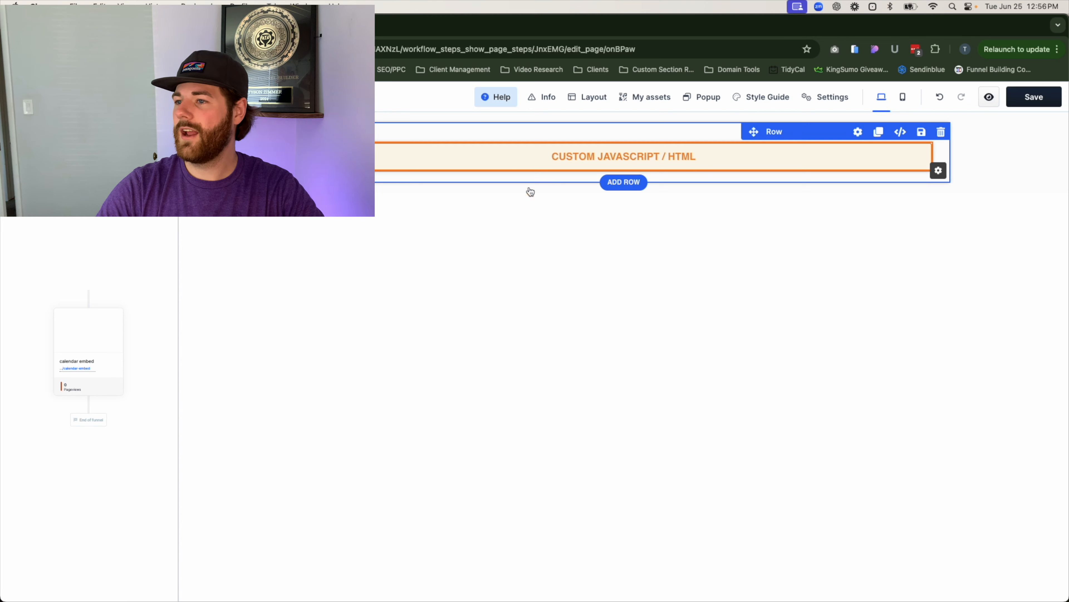
- Paste the event type's embed code into the code editor of the HTML / JS element
{"action": "left_click", "coordinate": [556, 158]}
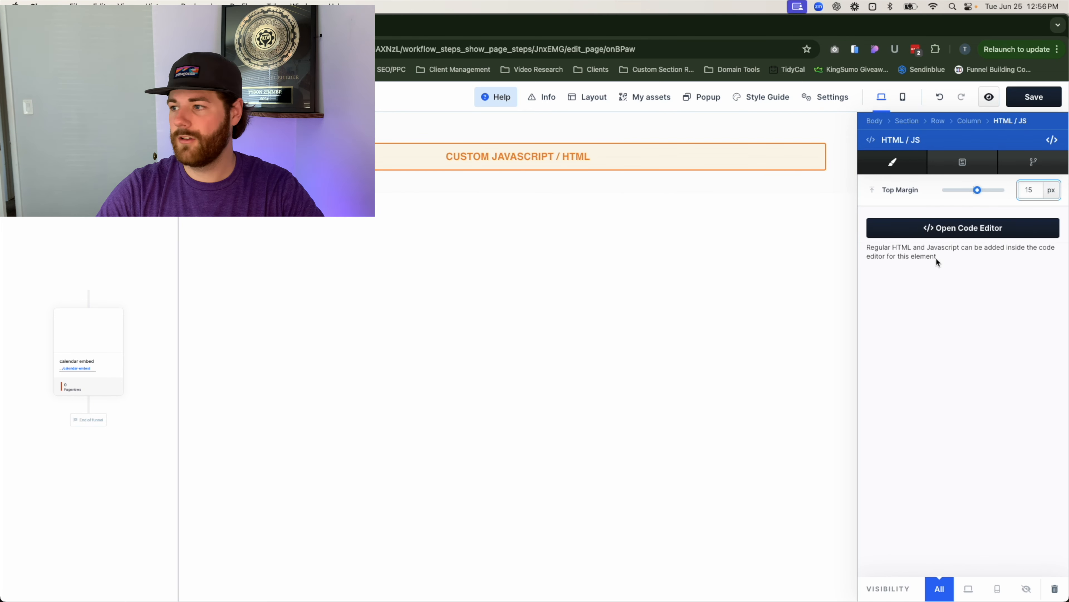
{"action": "left_click", "coordinate": [940, 230]}
{"action": "left_click", "coordinate": [557, 255]}
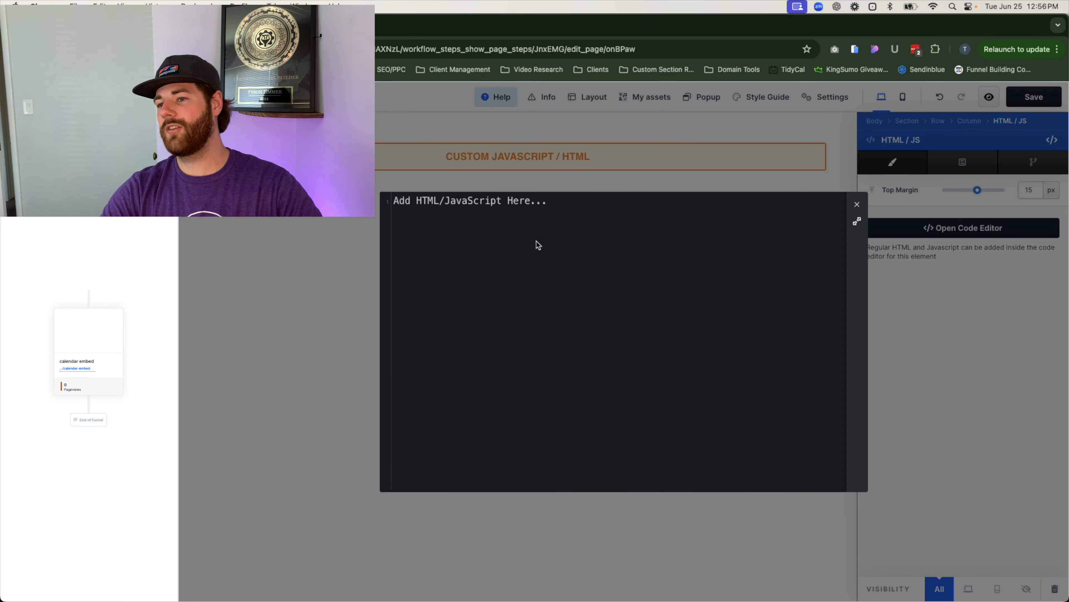
{"action": "key", "text": "super+v"}
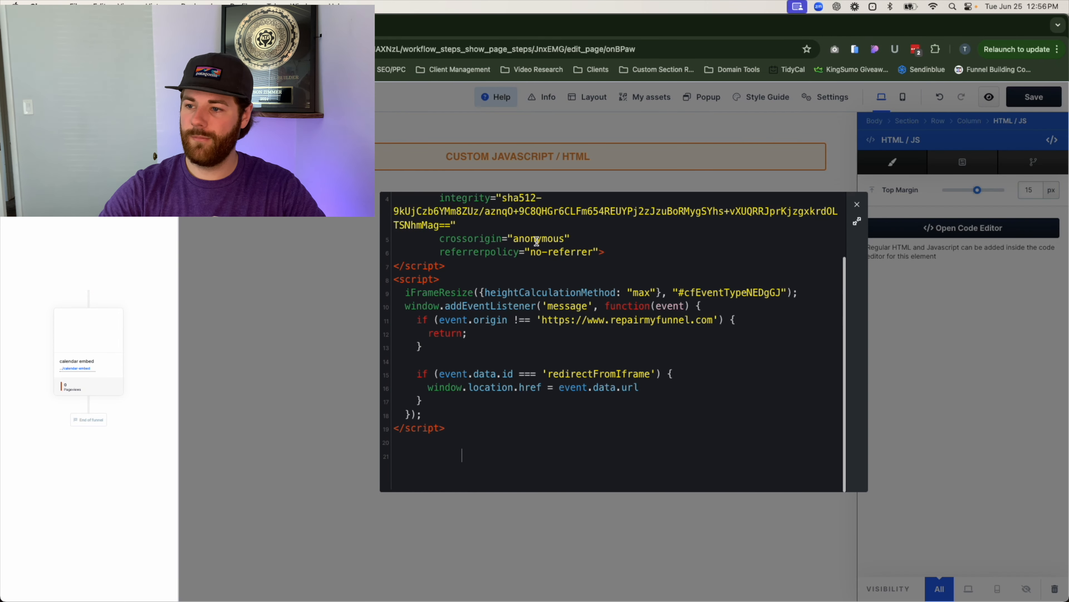
{"action": "scroll", "coordinate": [565, 270], "scroll_direction": "up", "scroll_amount": 3}
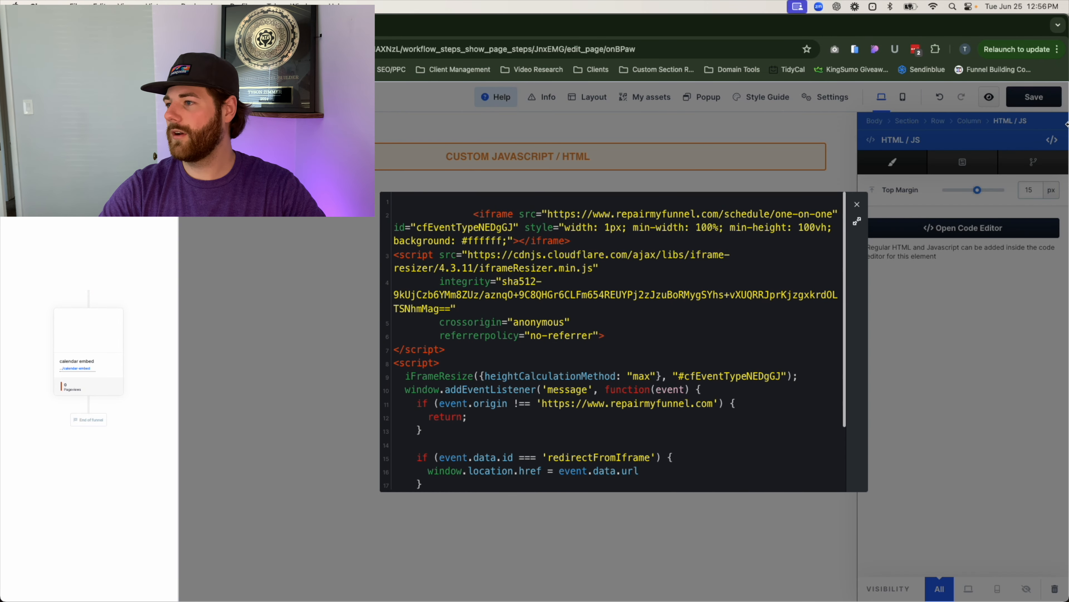
- Close the code editor, save the calendar embed page and open its preview to check the embedded booking calendar
{"action": "left_click", "coordinate": [857, 205]}
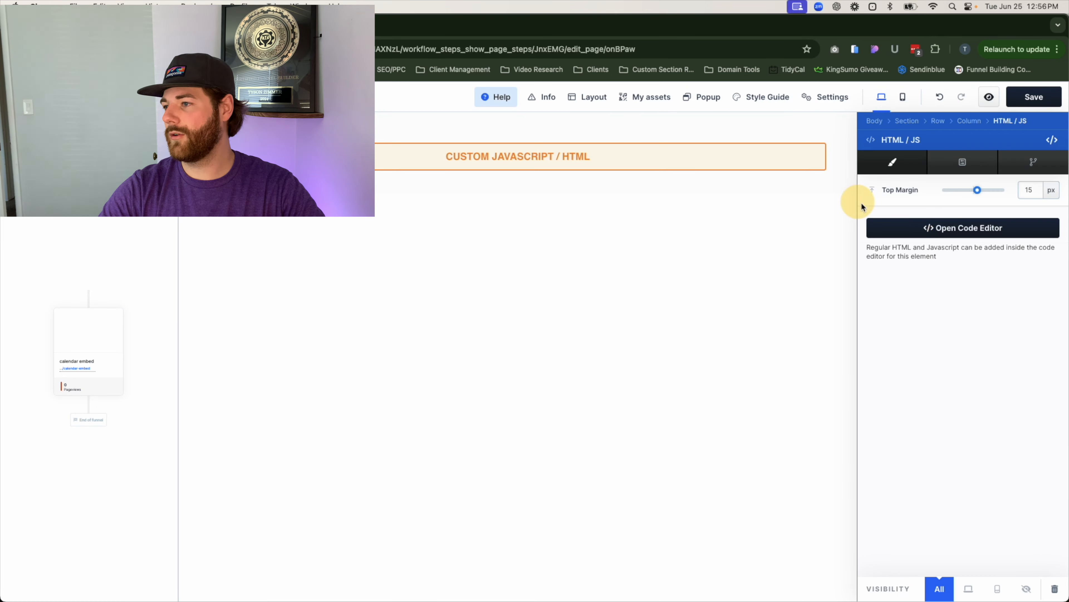
{"action": "left_click", "coordinate": [1050, 97]}
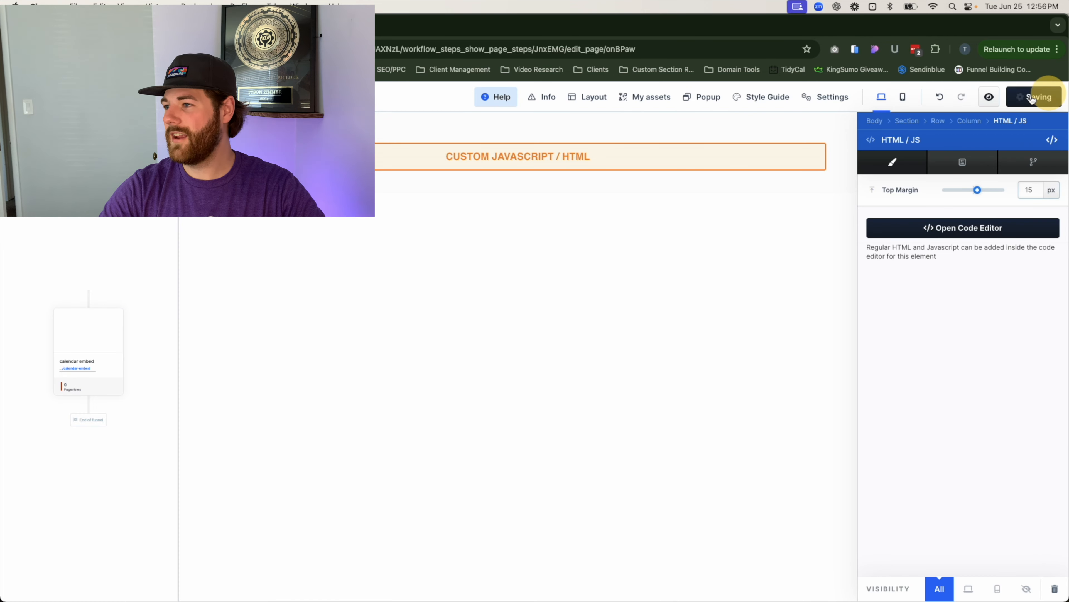
{"action": "left_click", "coordinate": [992, 98]}
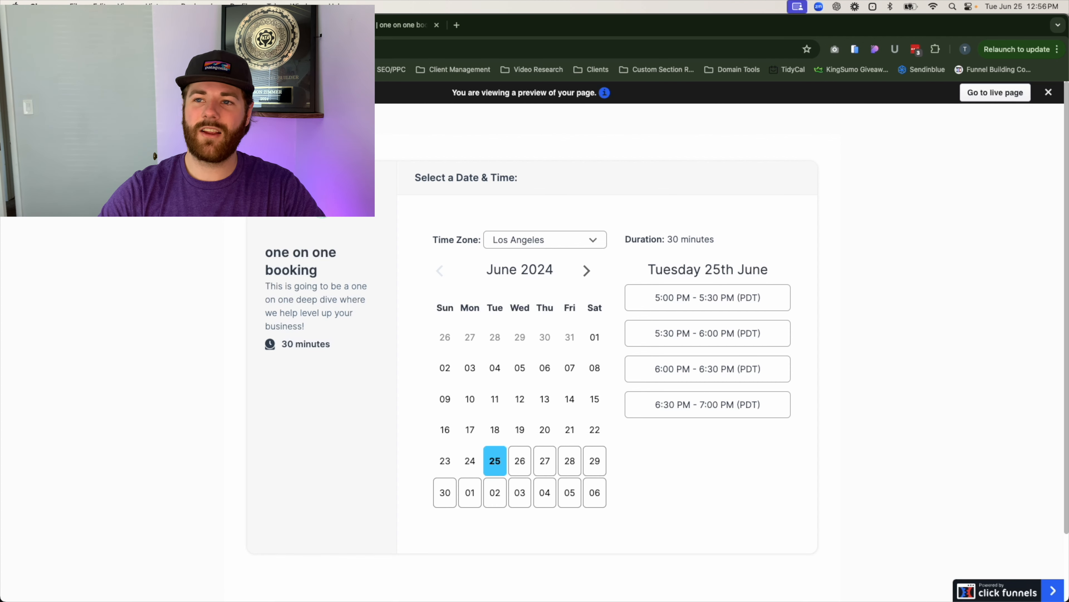
- Return to the page editor, browse the available elements and look up the HTML / JS element by searching for "html"
{"action": "left_click", "coordinate": [261, 25]}
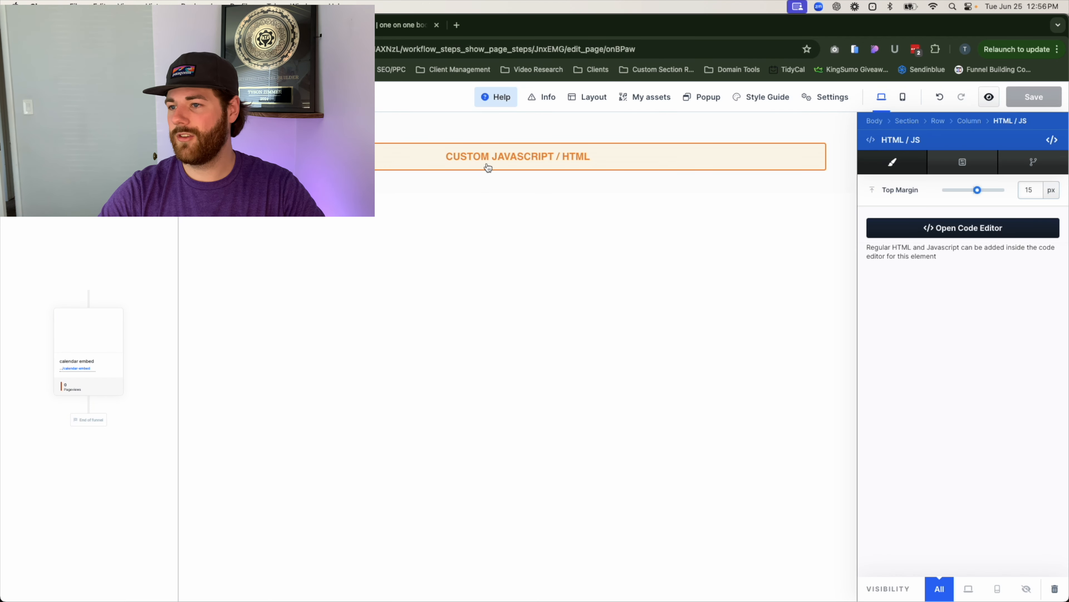
{"action": "left_click", "coordinate": [552, 242]}
{"action": "left_click", "coordinate": [624, 171]}
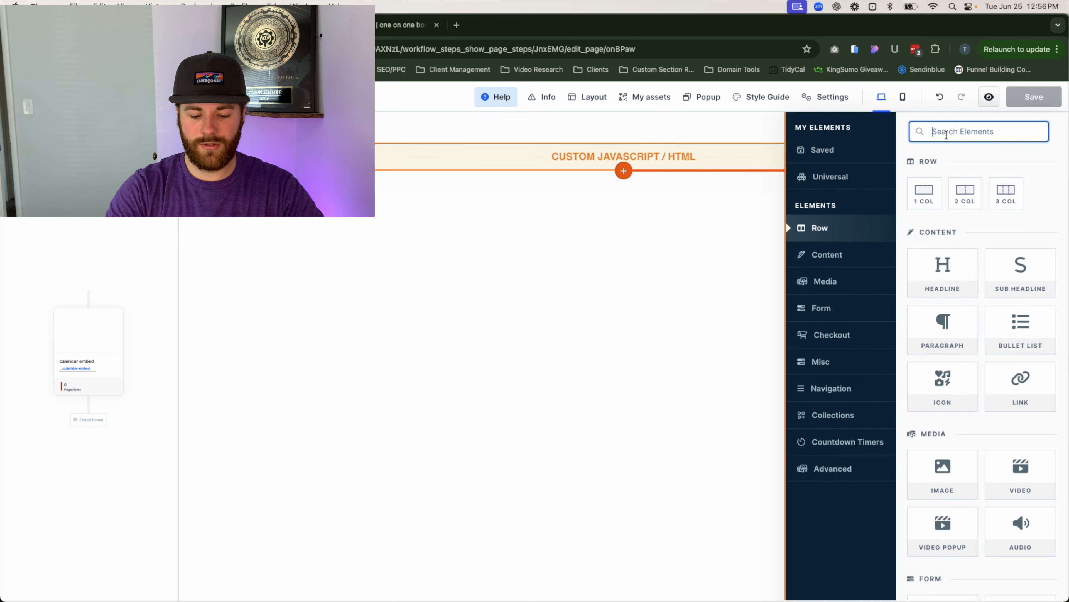
{"action": "scroll", "coordinate": [922, 420], "scroll_direction": "down", "scroll_amount": 10}
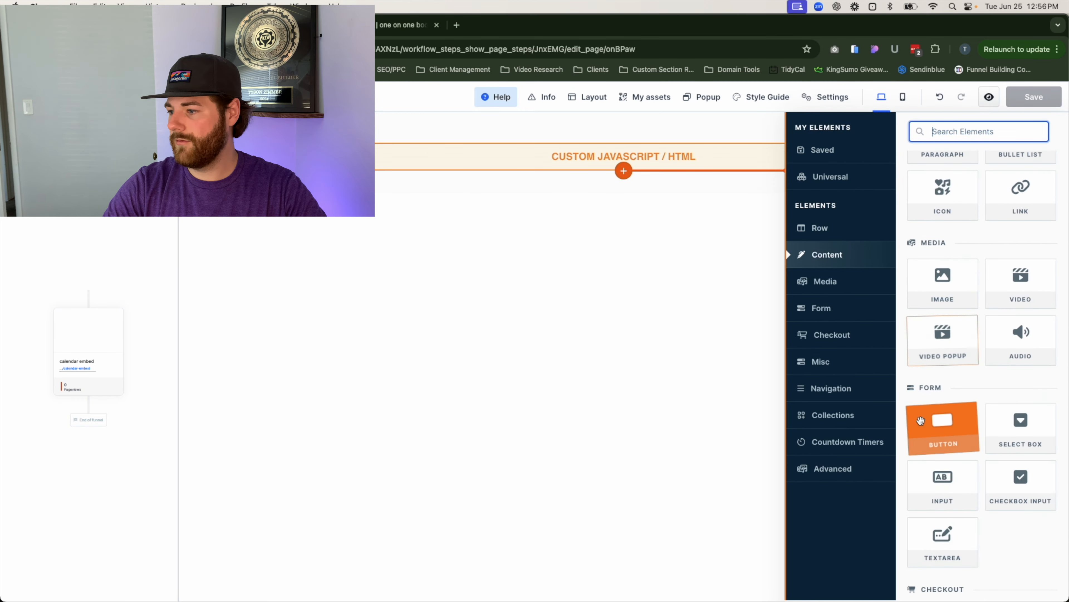
{"action": "scroll", "coordinate": [922, 420], "scroll_direction": "up", "scroll_amount": 10}
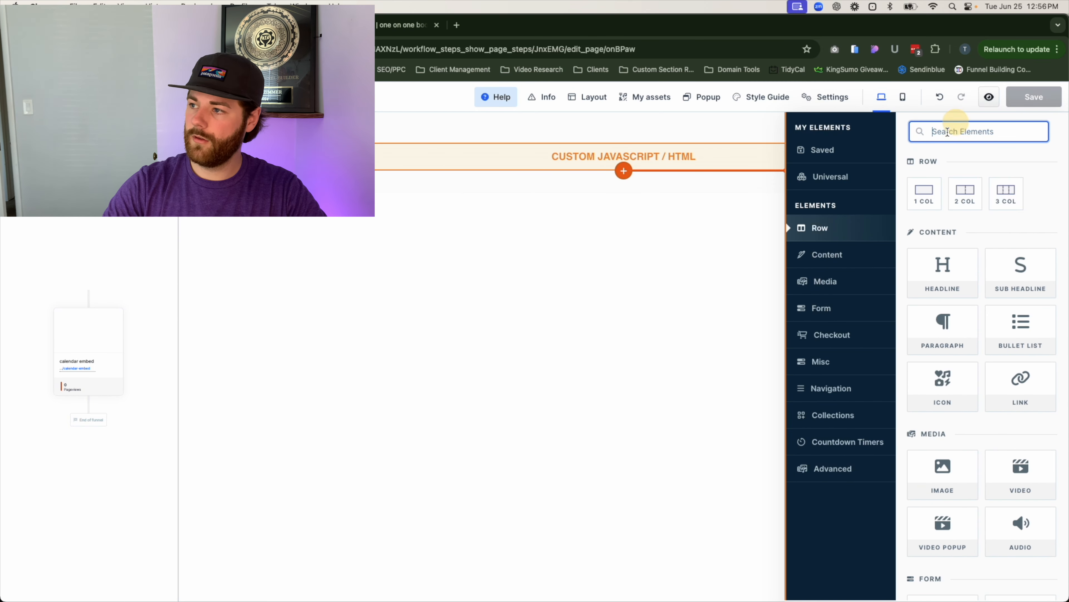
{"action": "type", "text": "html"}
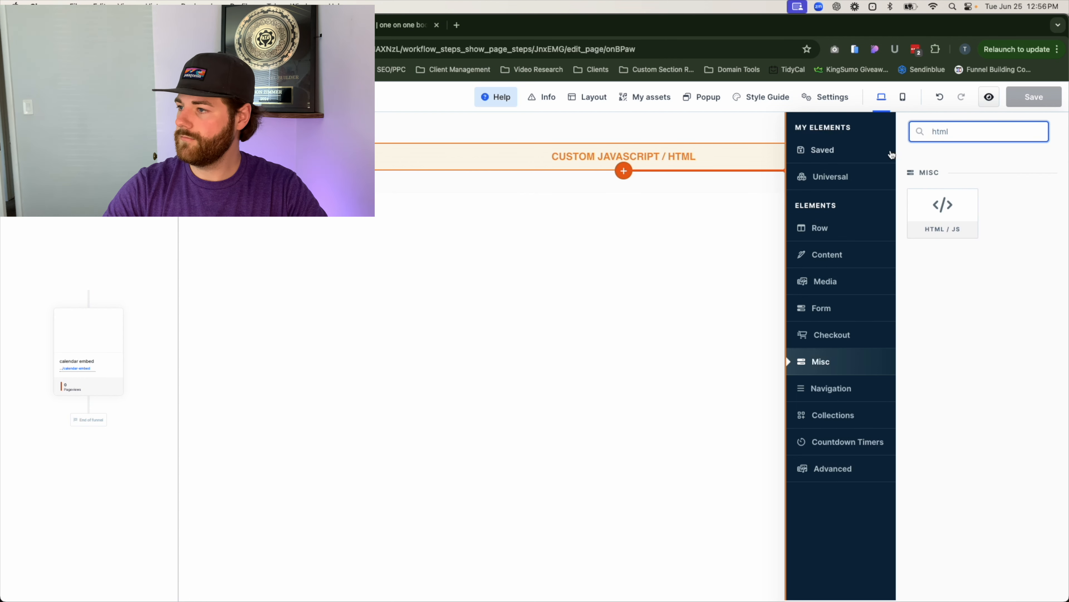
{"action": "left_click_drag", "start_coordinate": [966, 207], "coordinate": [606, 234]}
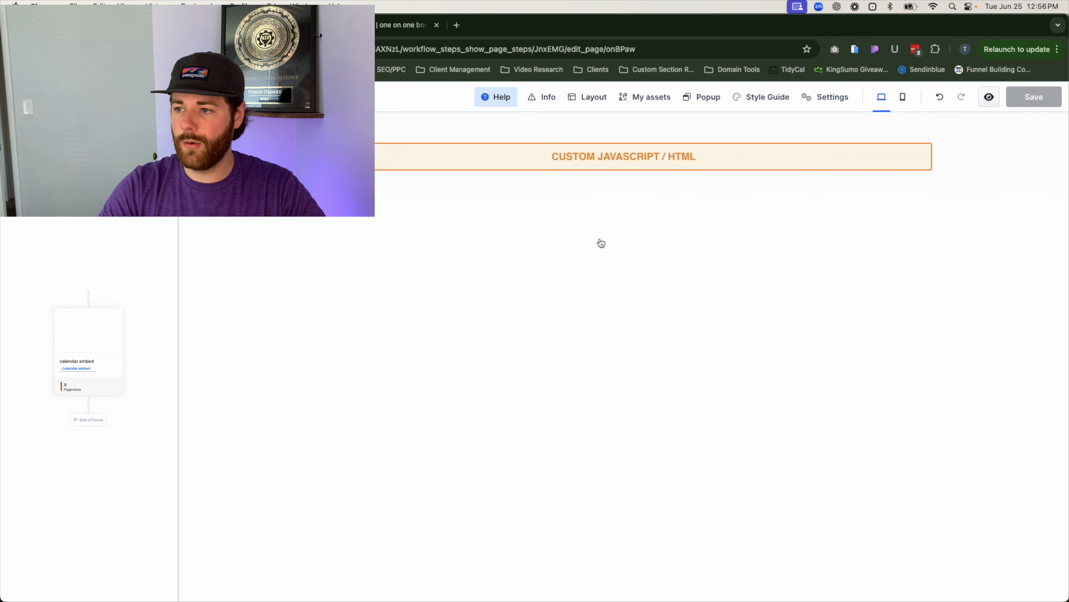